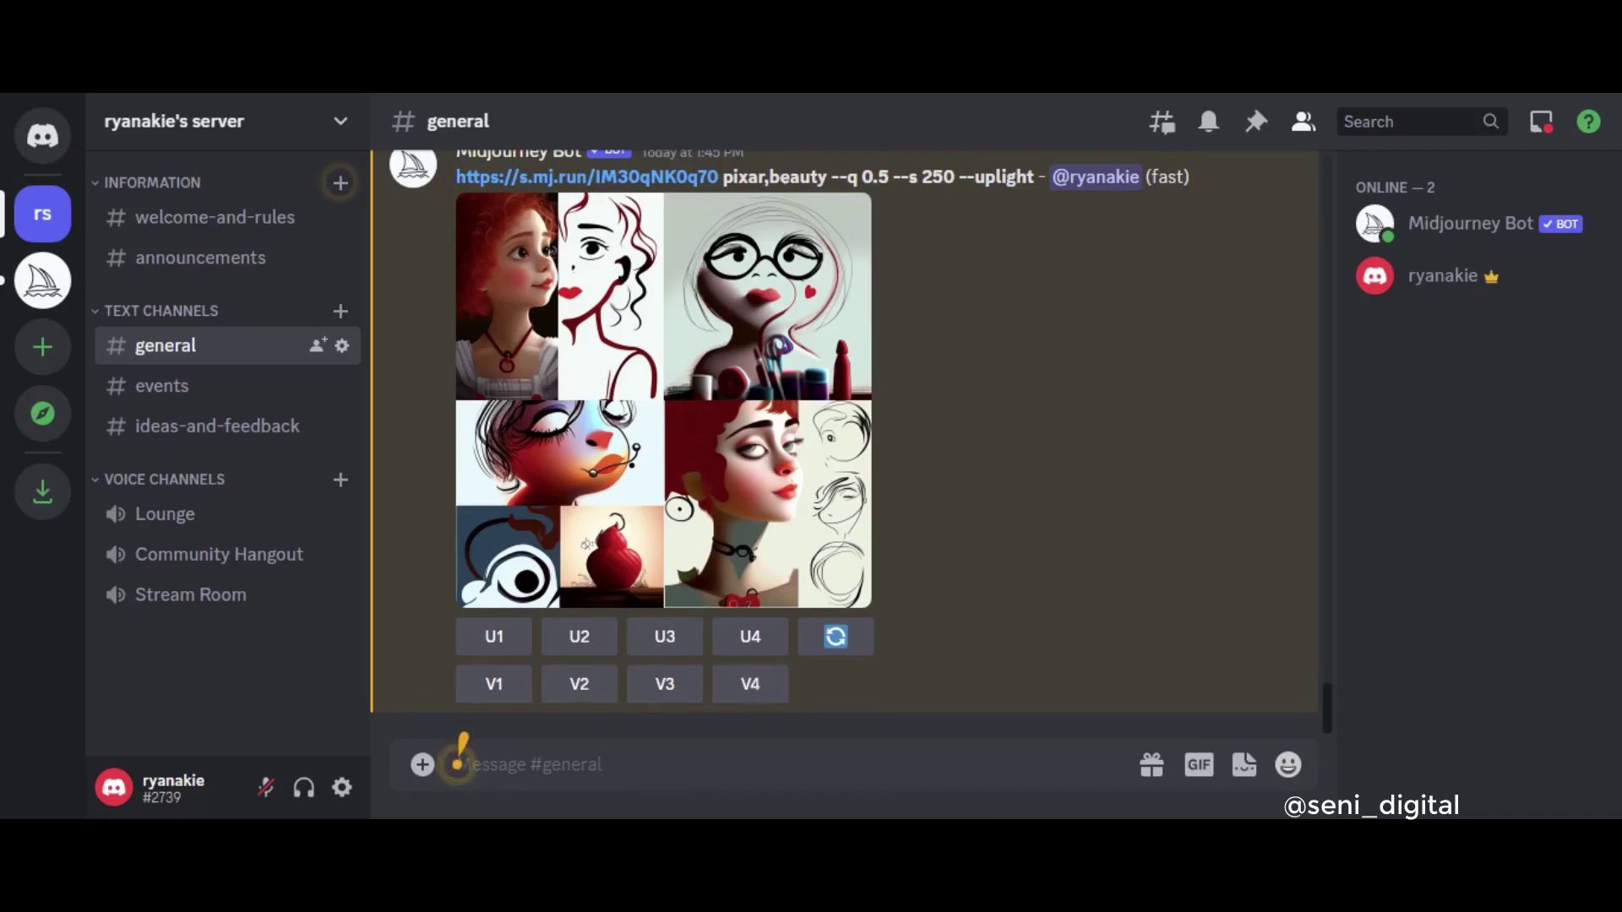
- Set Midjourney's upscaling mode to Regular upscale via /settings
{"action": "type", "text": "/set"}
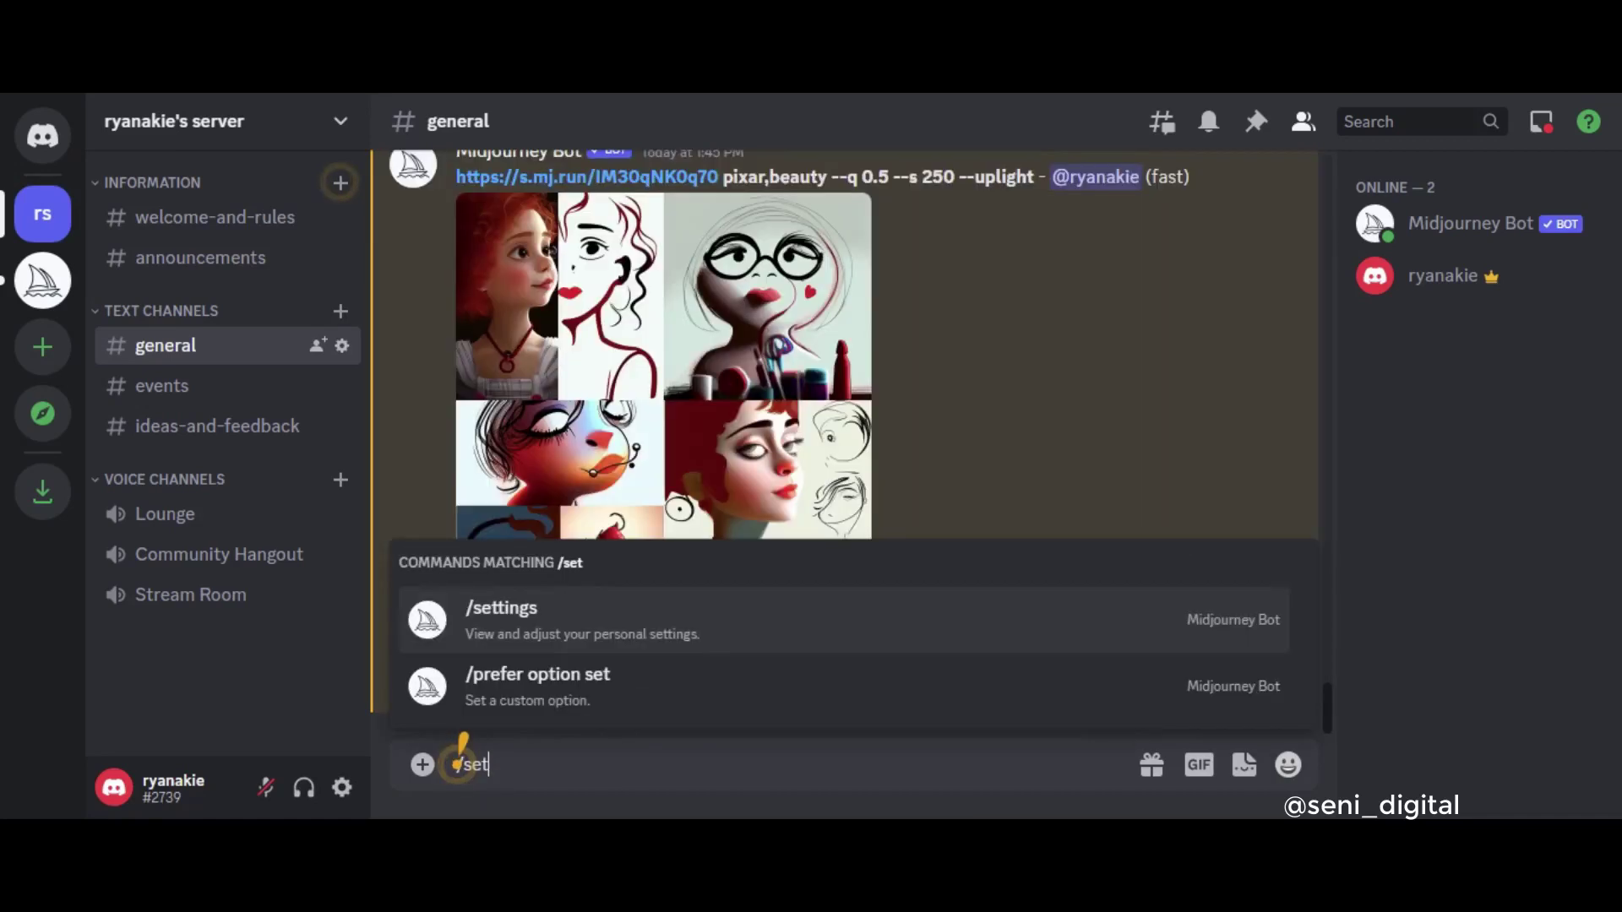
{"action": "type", "text": "tings"}
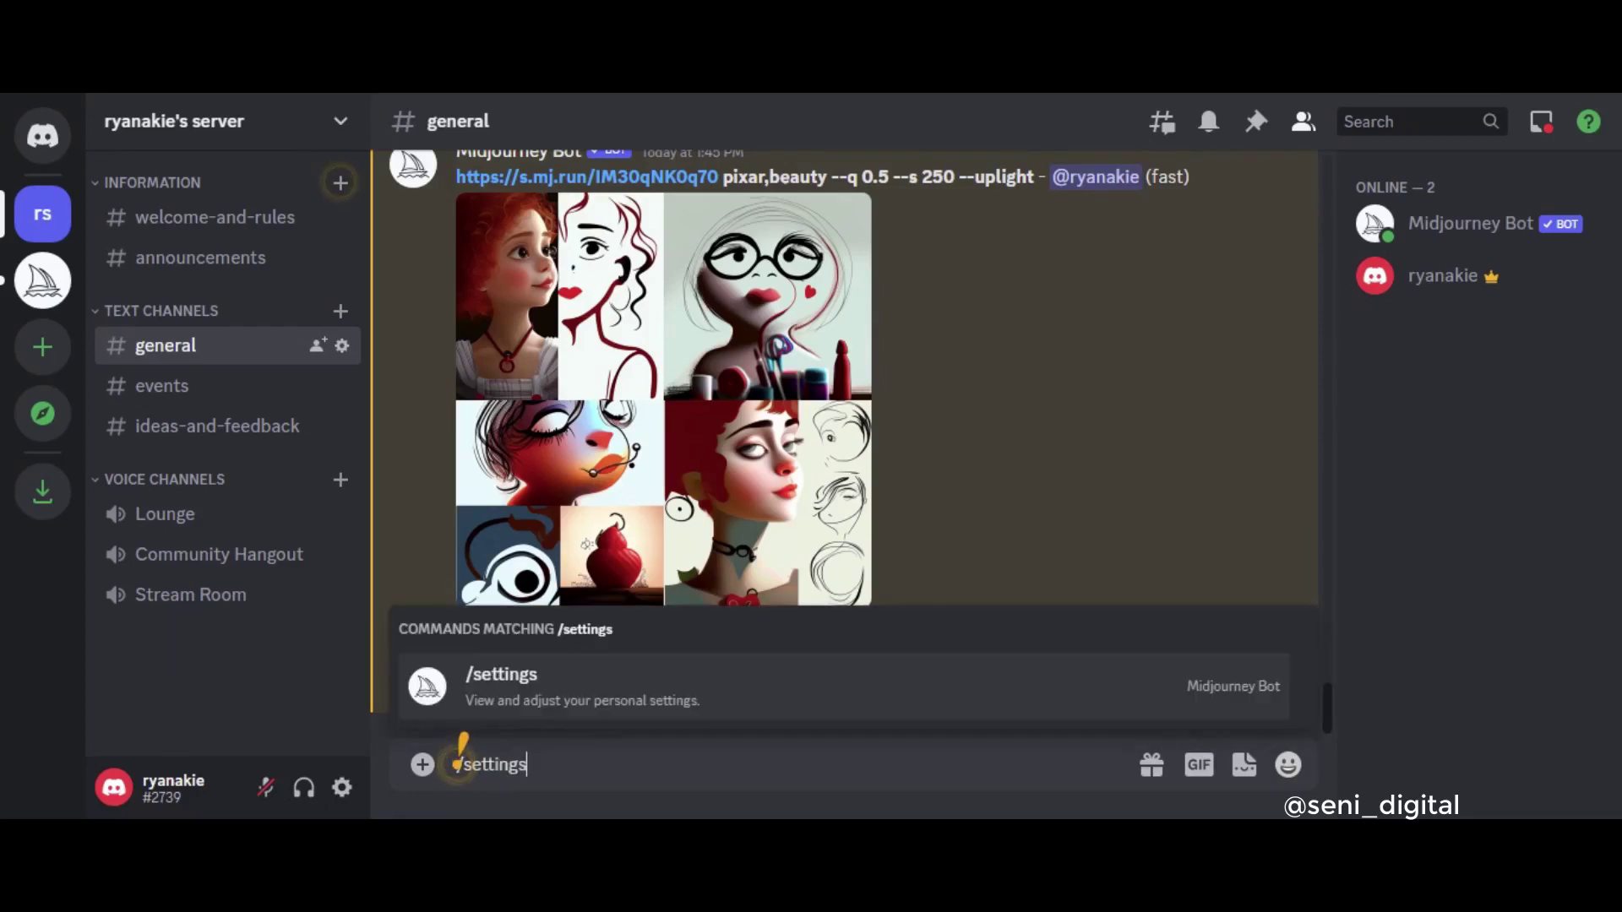
{"action": "key", "text": "Return"}
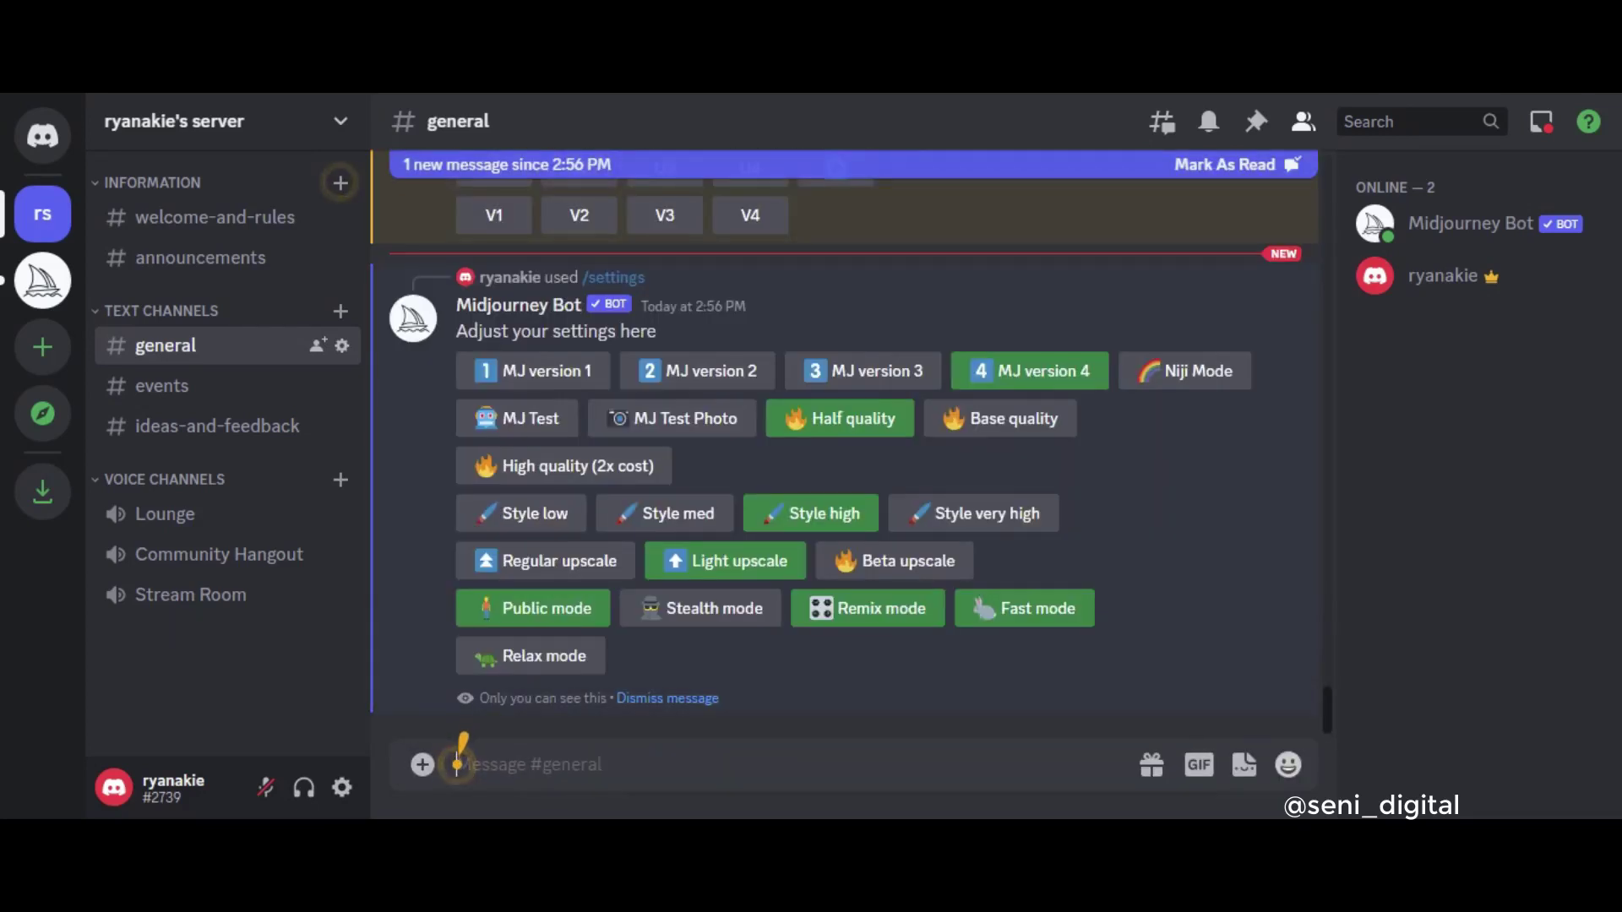
{"action": "left_click", "coordinate": [597, 560]}
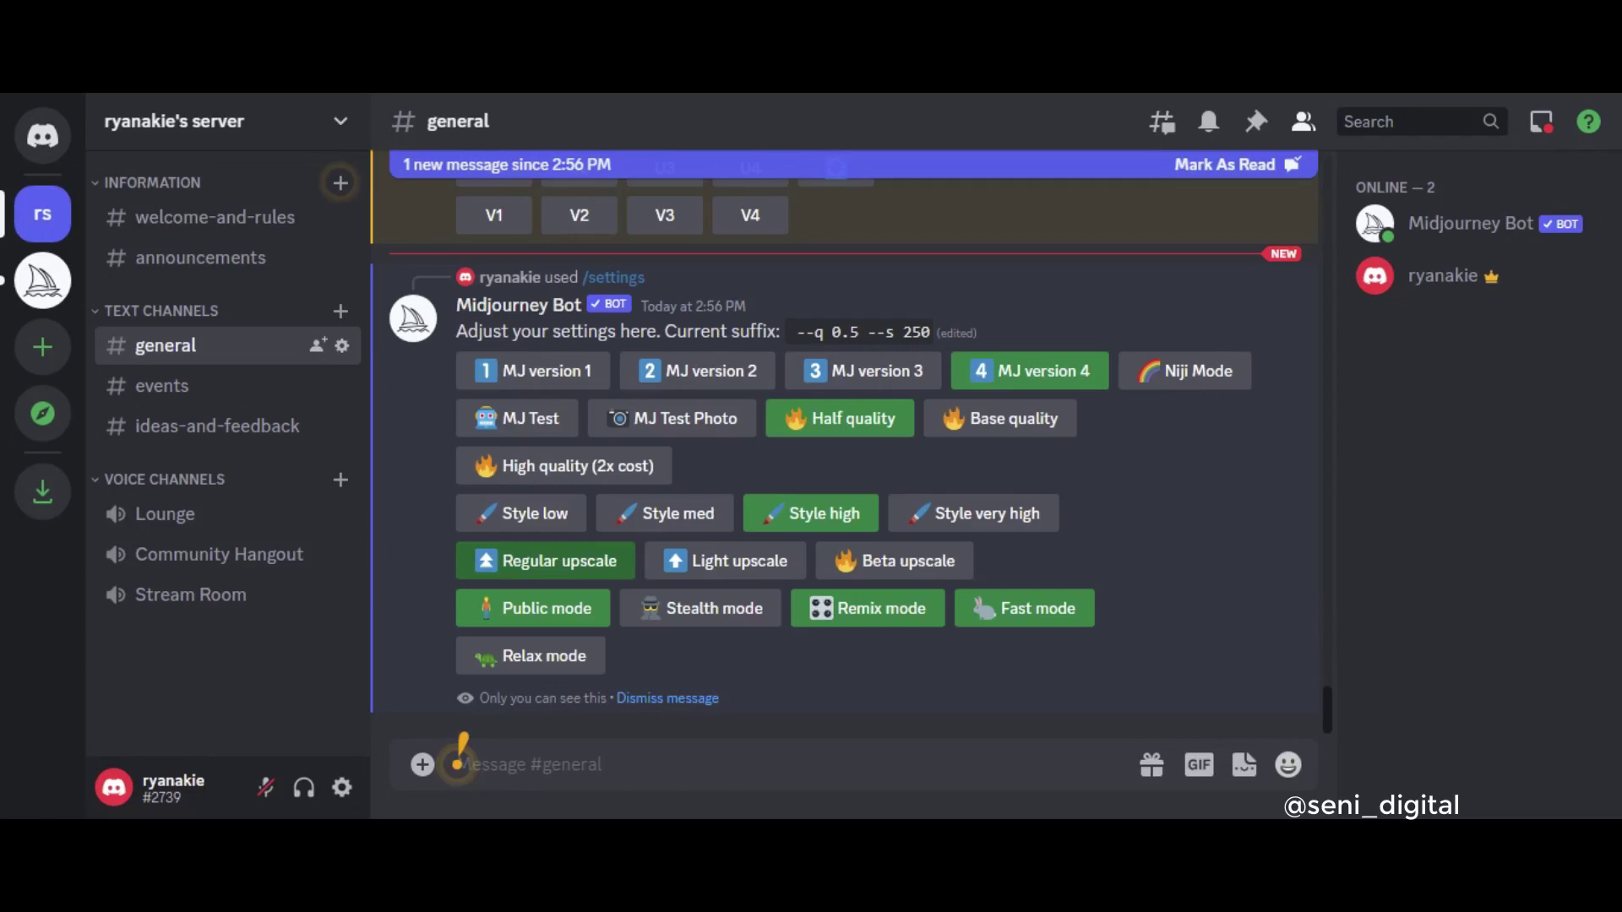
- Attach the portrait photo of the man in glasses to a message
{"action": "left_click", "coordinate": [422, 764]}
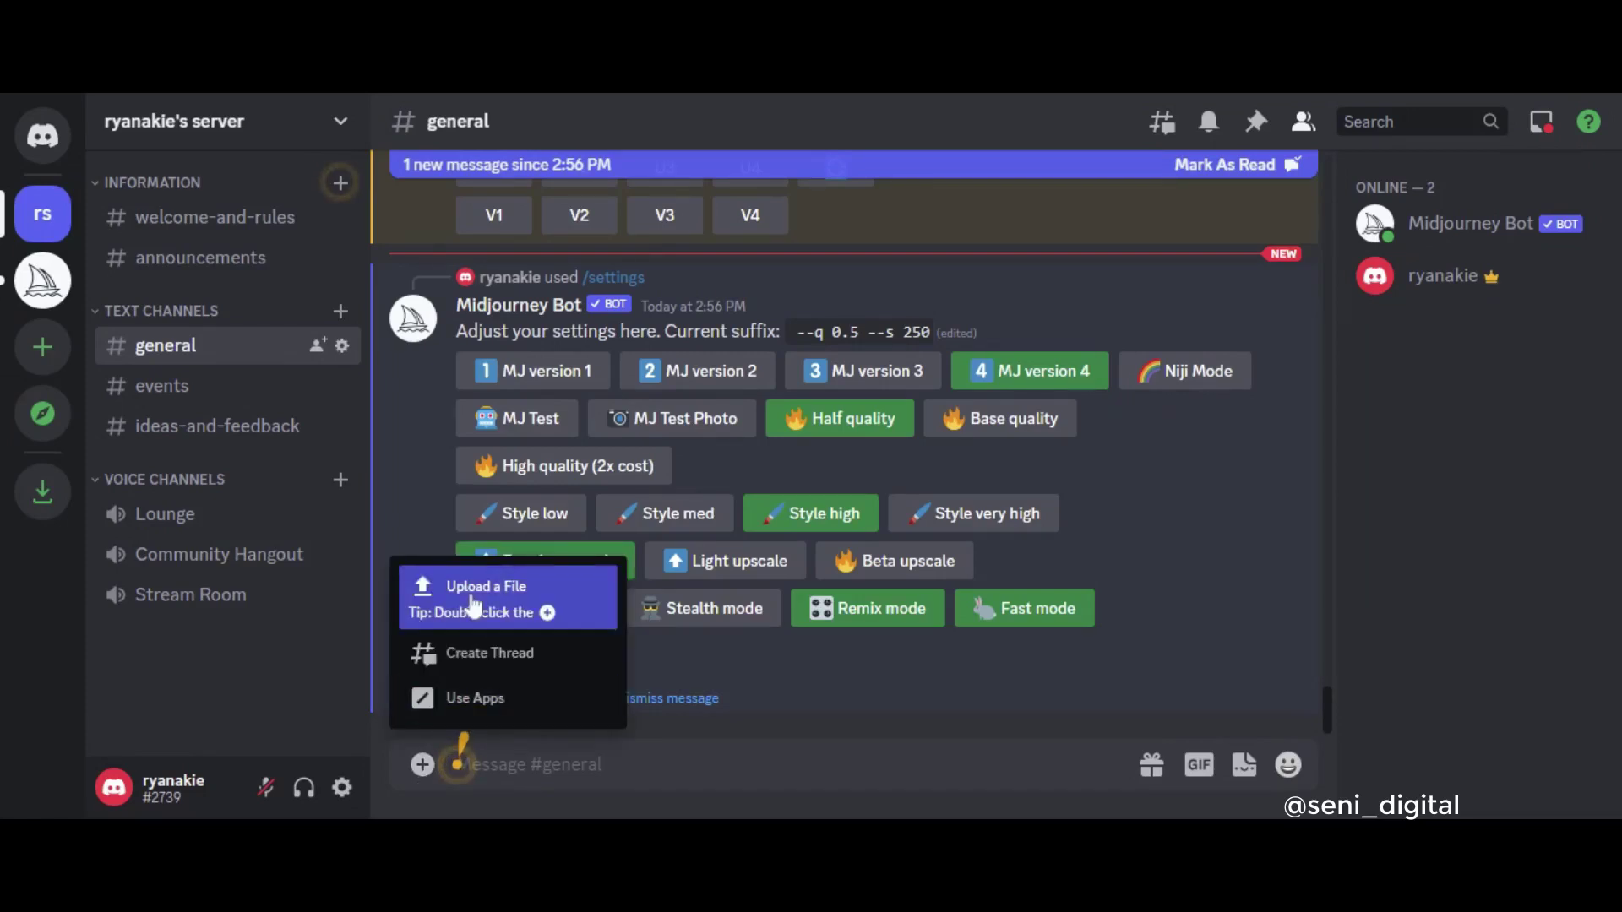
{"action": "left_click", "coordinate": [422, 764]}
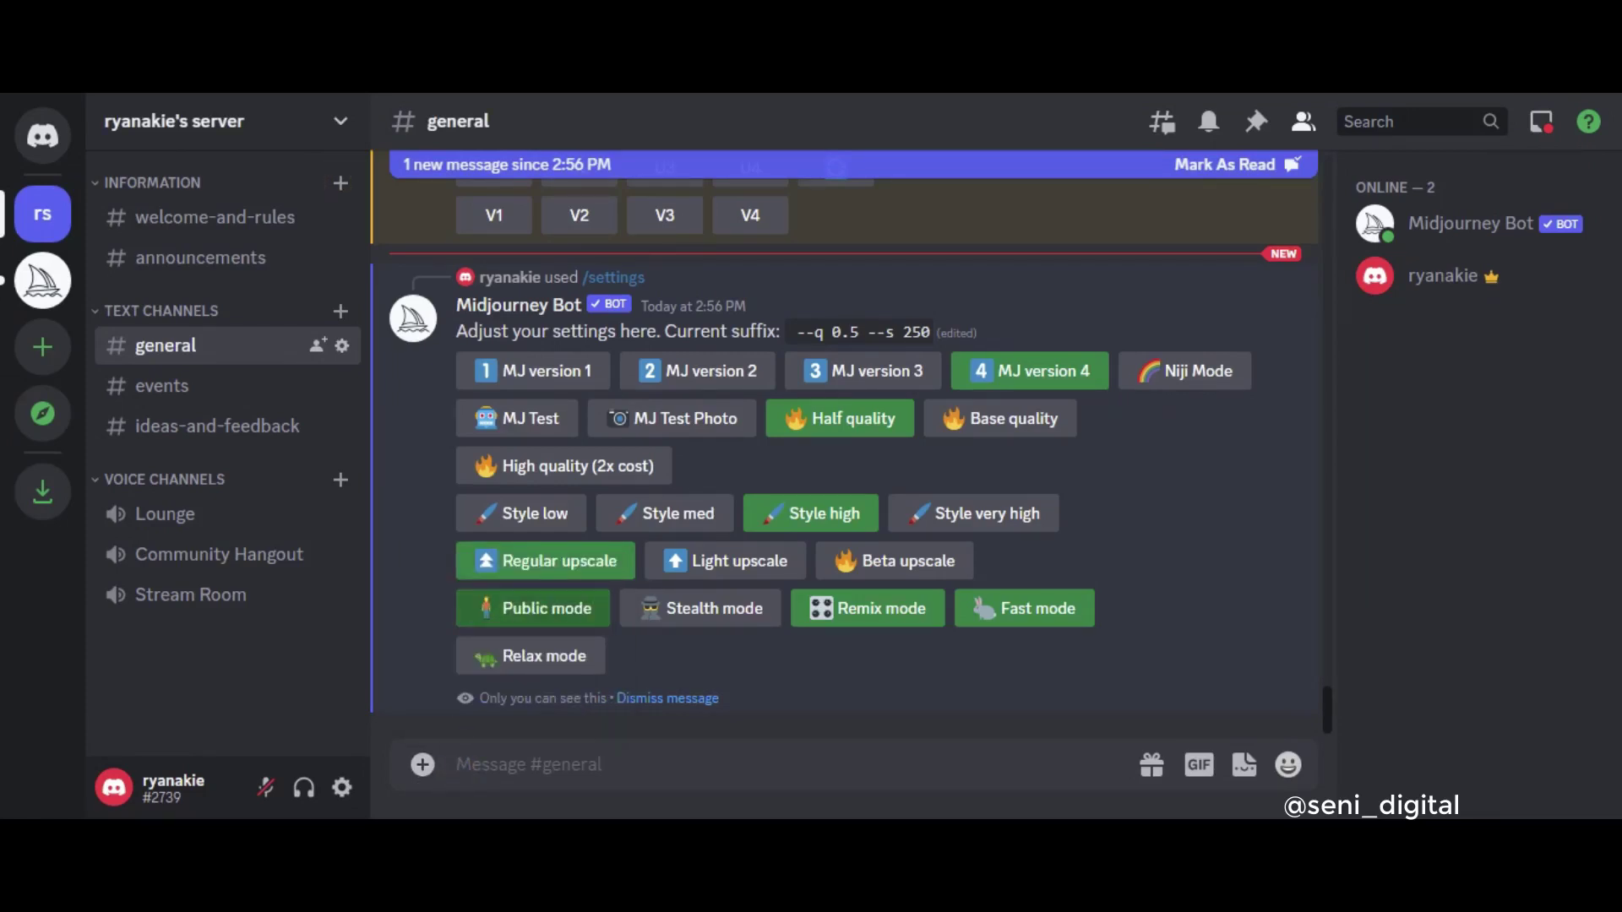
{"action": "left_click", "coordinate": [341, 183]}
{"action": "left_click", "coordinate": [457, 764]}
- Post the portrait photo to #general and check it in the enlarged viewer
{"action": "key", "text": "Return"}
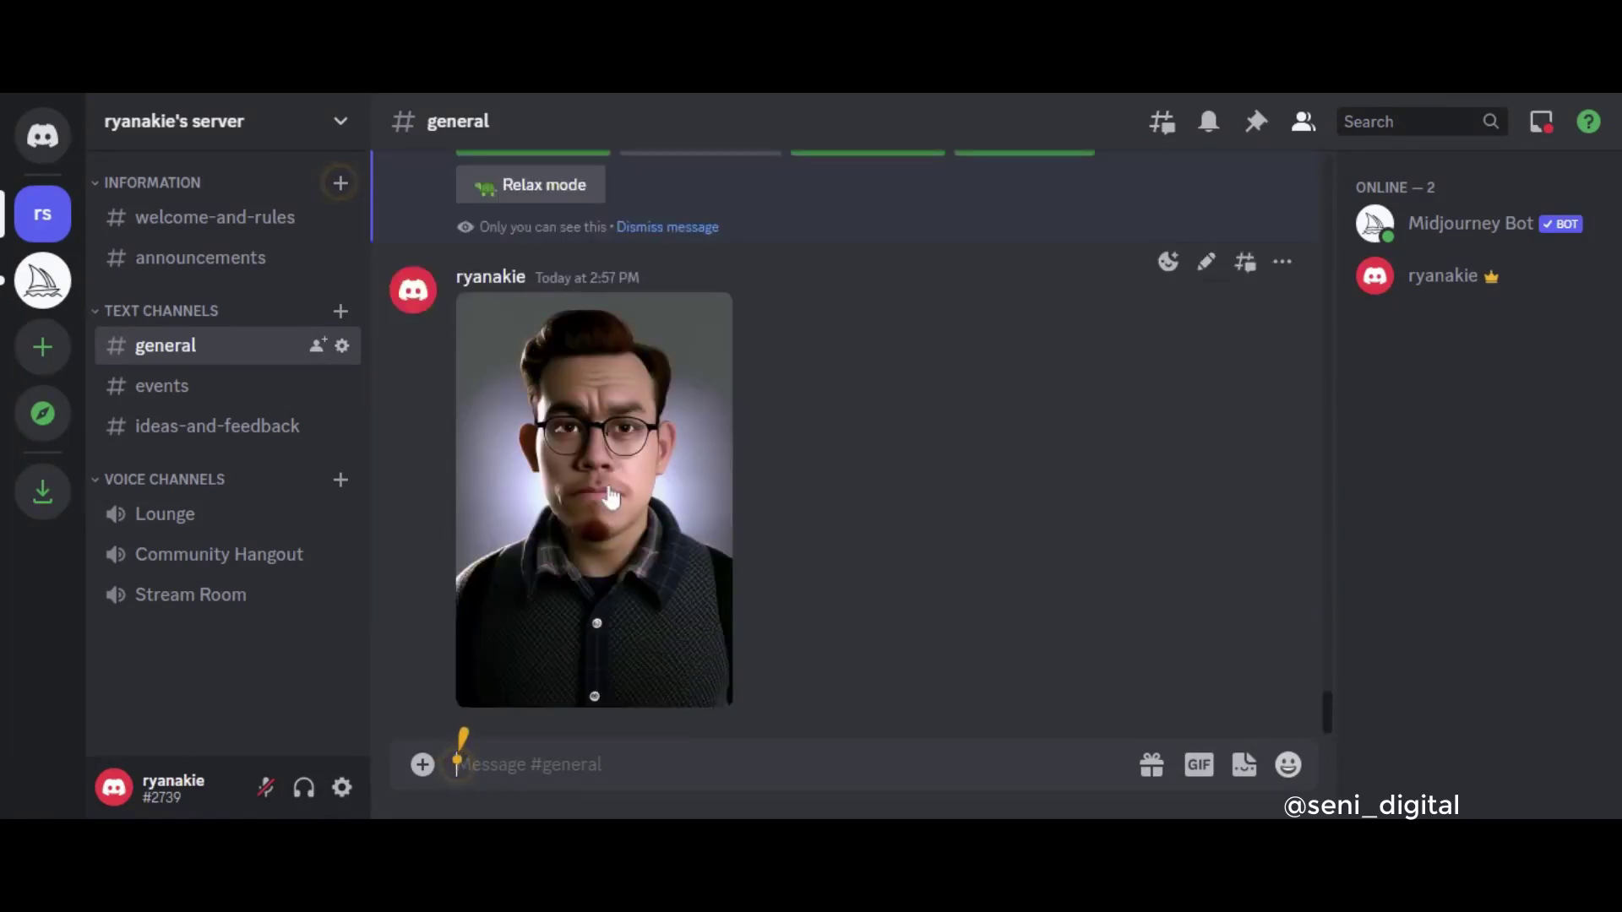
{"action": "right_click", "coordinate": [610, 498]}
{"action": "left_click", "coordinate": [524, 443]}
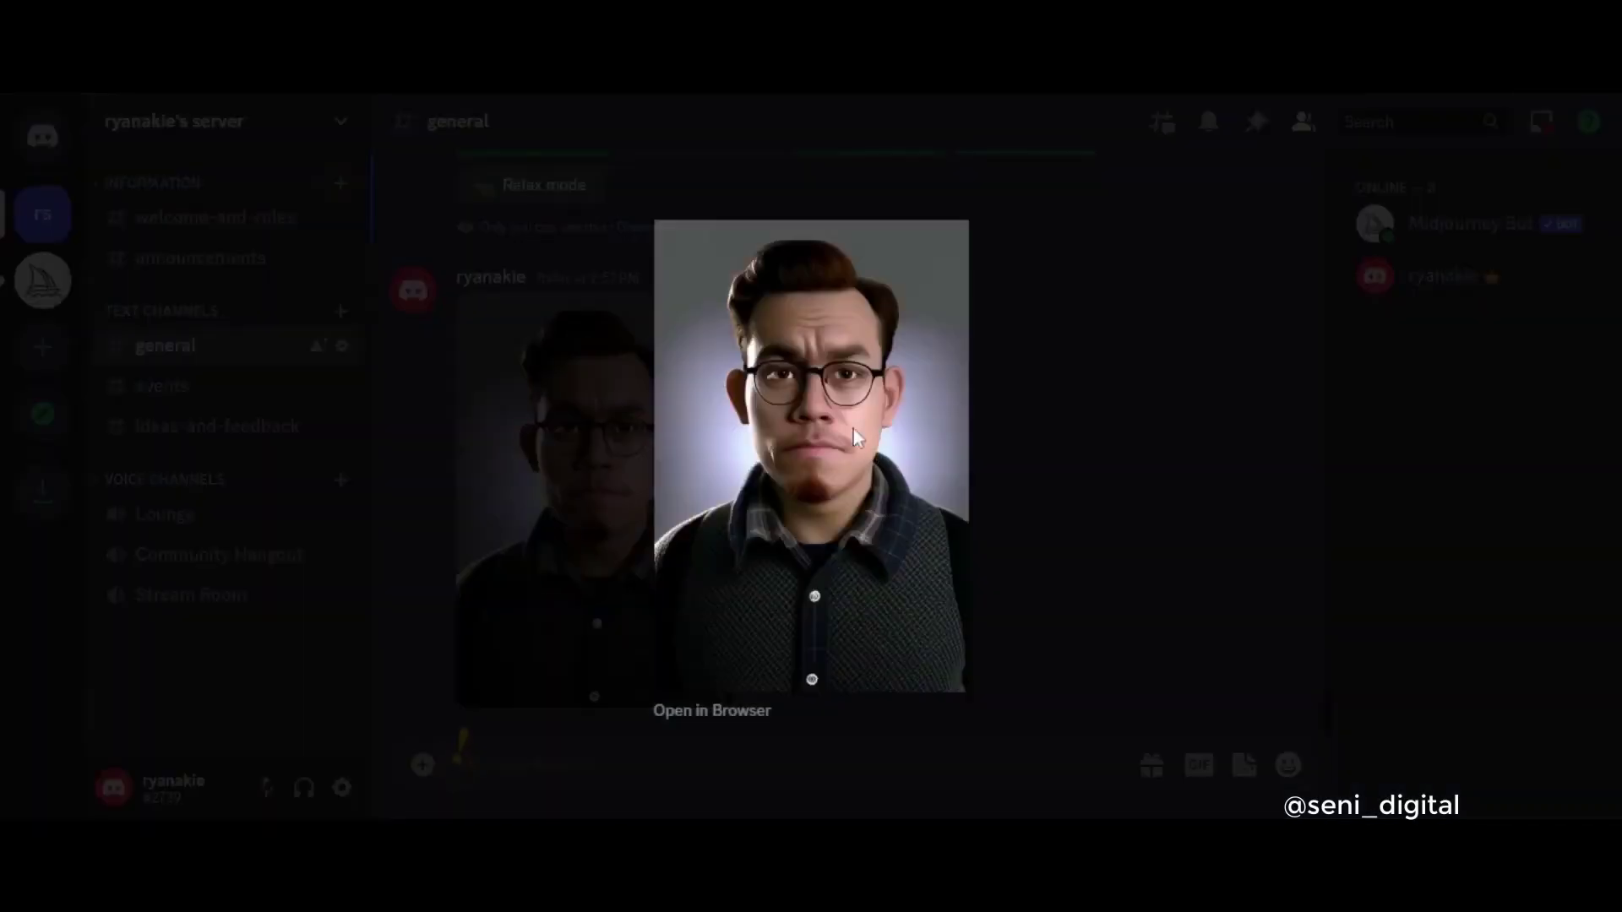
{"action": "left_click", "coordinate": [1051, 487]}
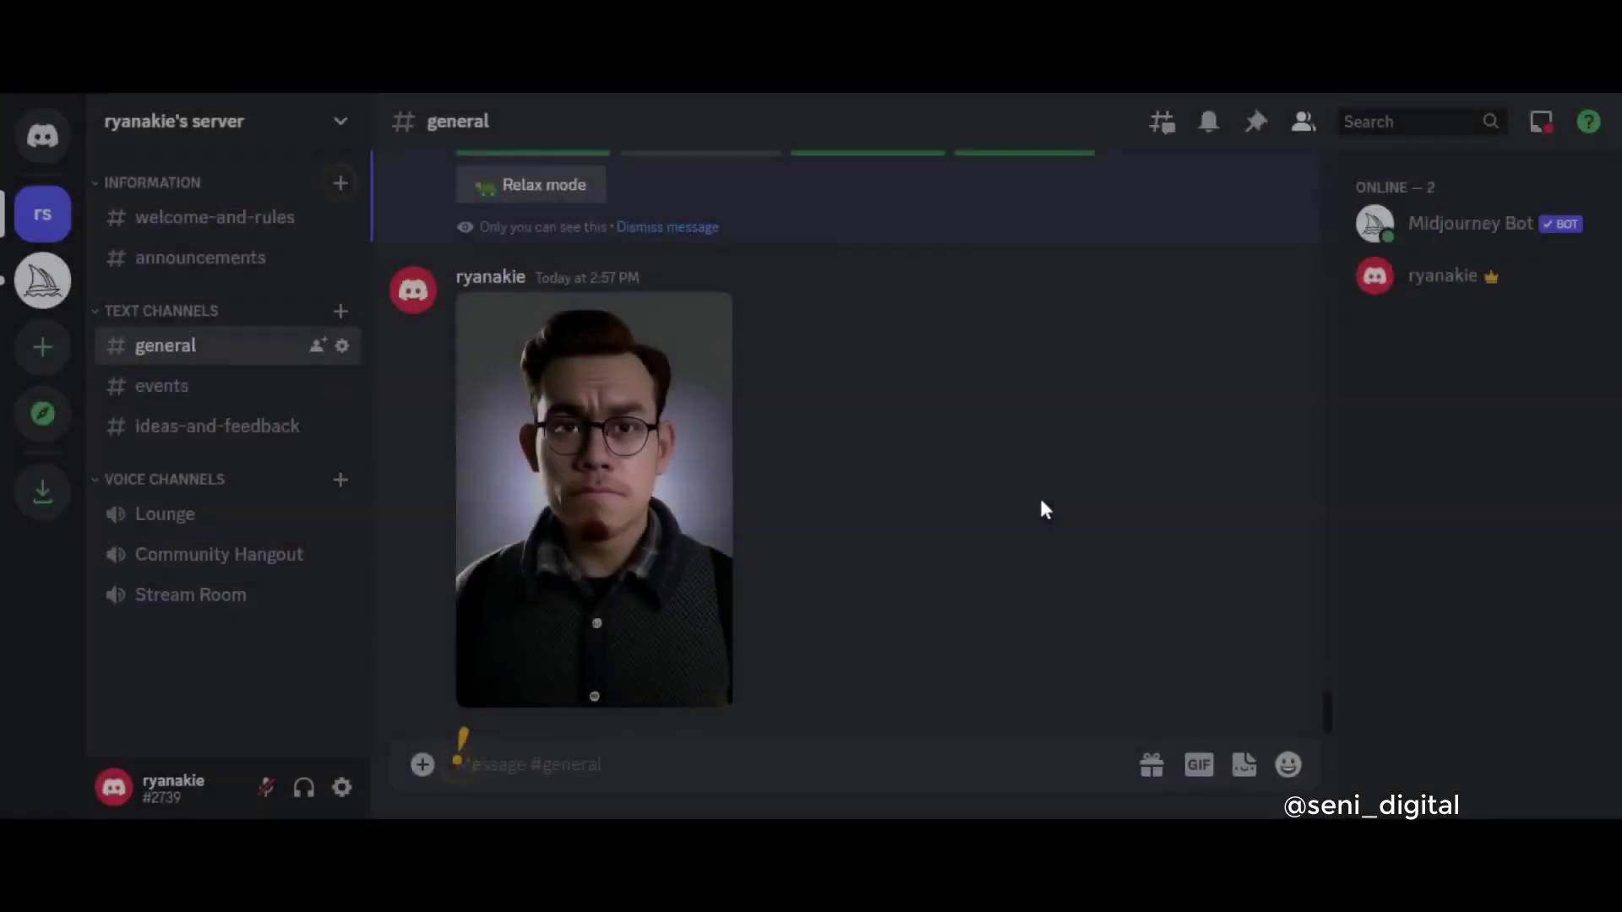
- Run /imagine with the photo link plus 'handsome pixar,smile expression,make head phone'
{"action": "type", "text": "/"}
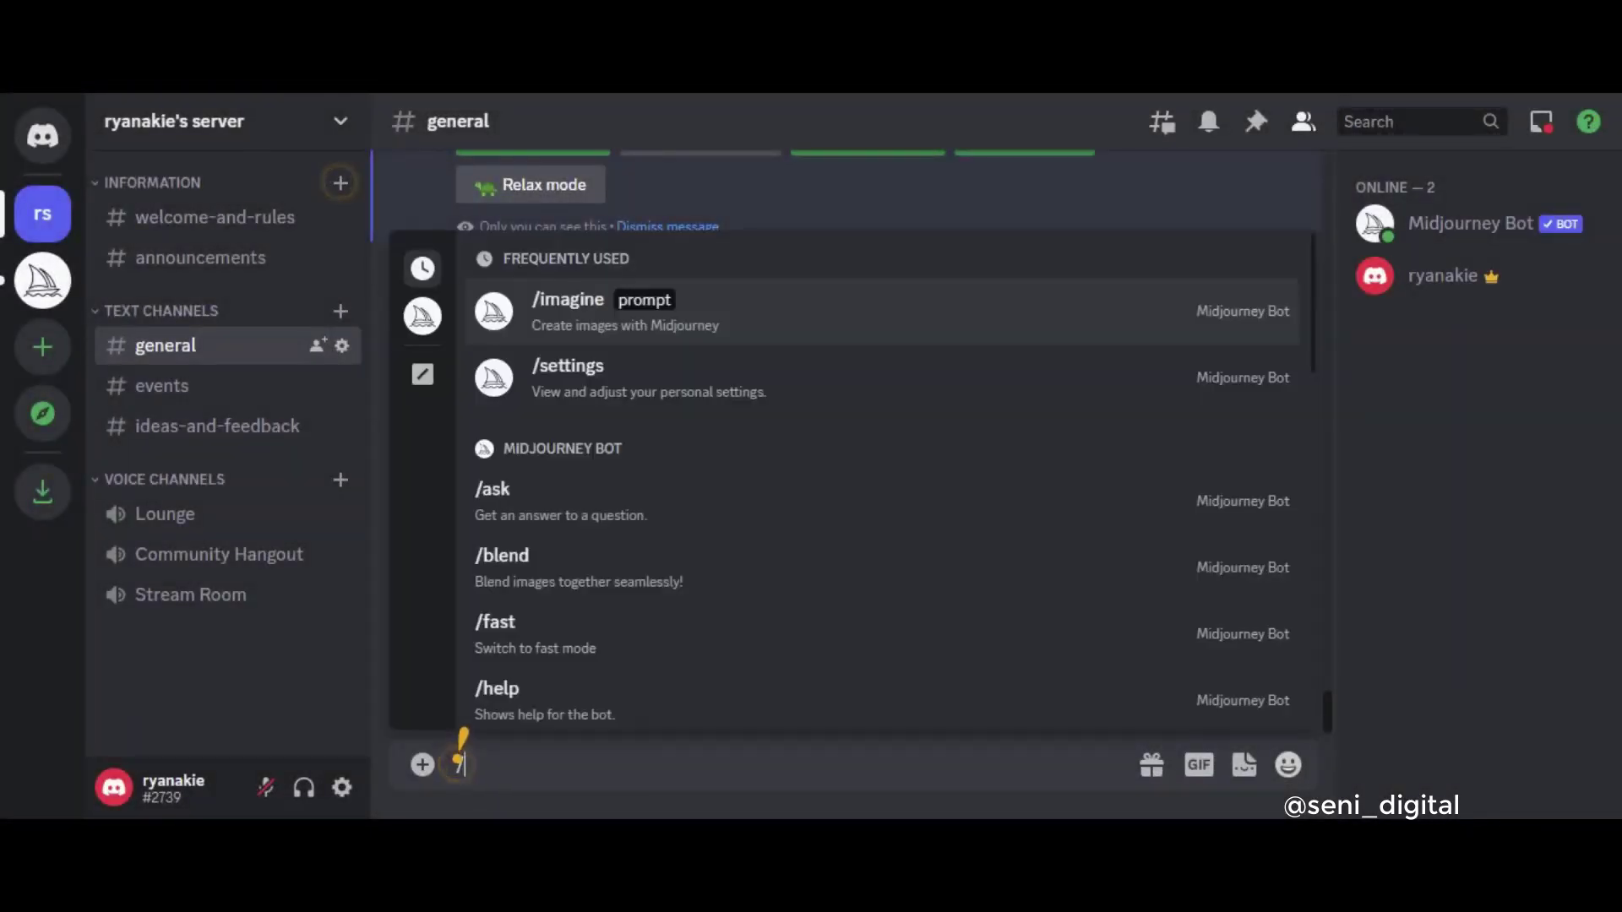
{"action": "type", "text": "imaging"}
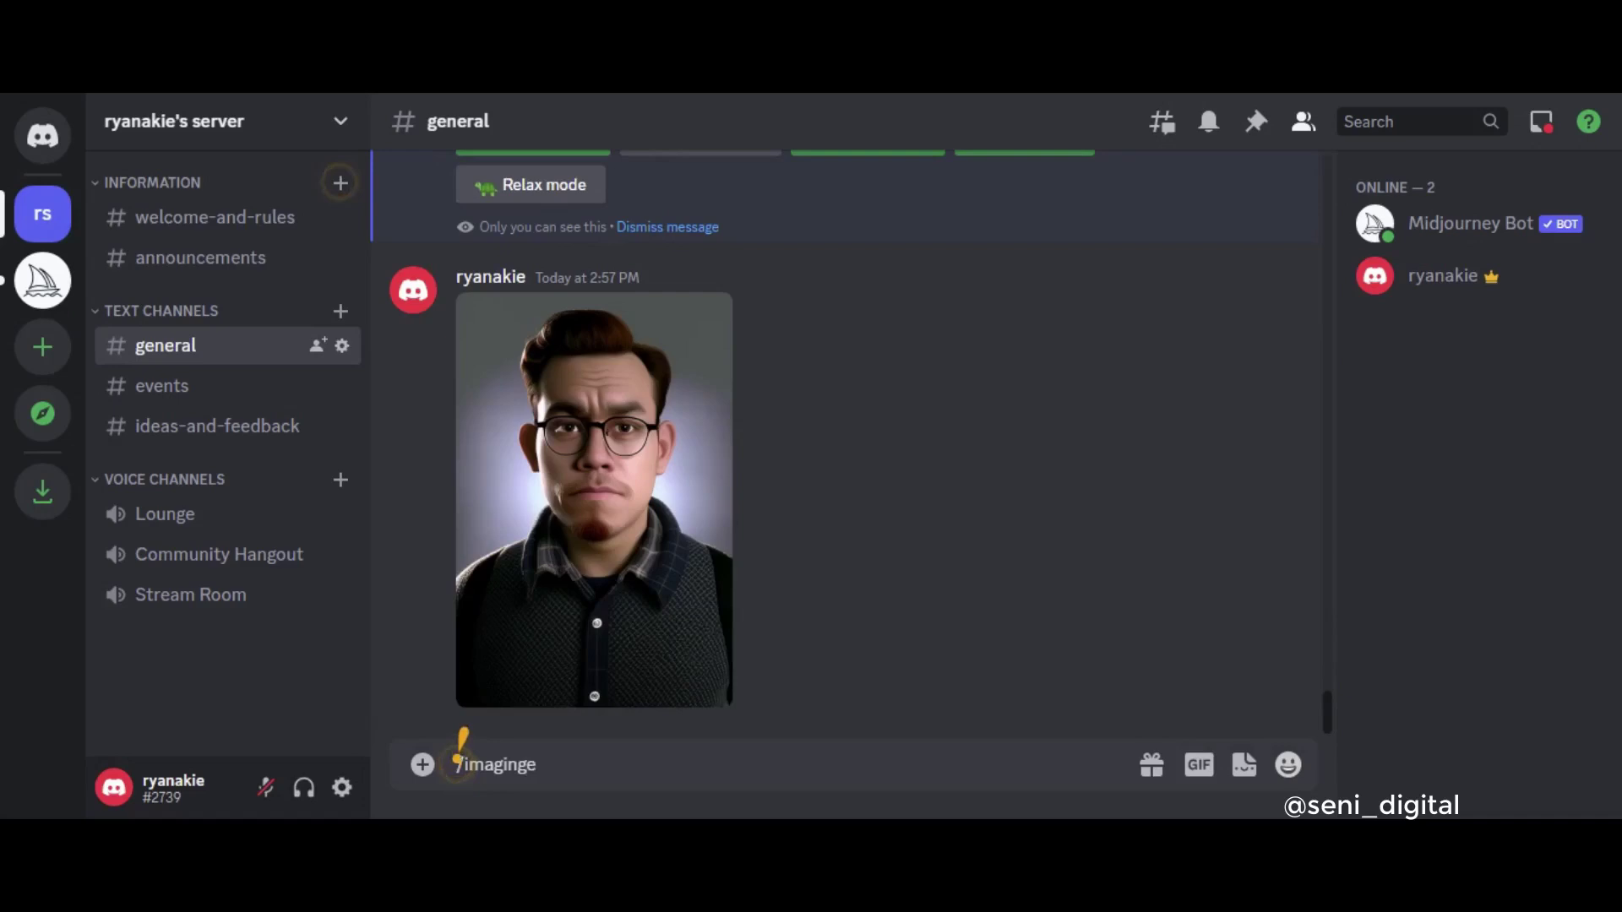
{"action": "key", "text": "BackSpace"}
{"action": "type", "text": "e"}
{"action": "key", "text": "Tab"}
{"action": "key", "text": "ctrl+v"}
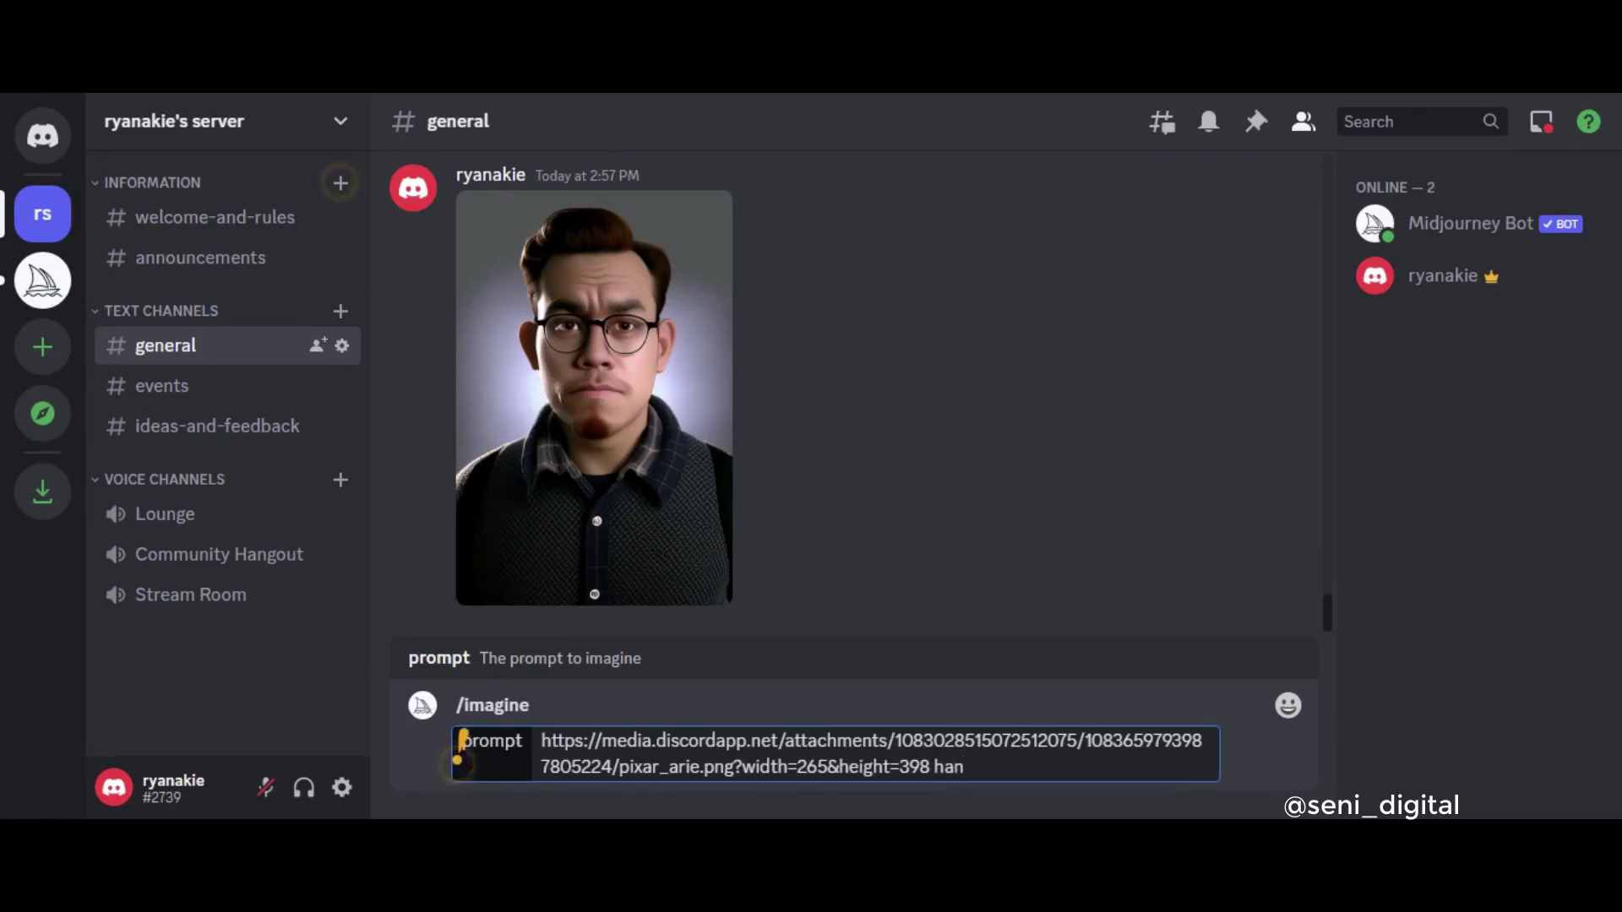
{"action": "type", "text": "handsome pixar,smile"}
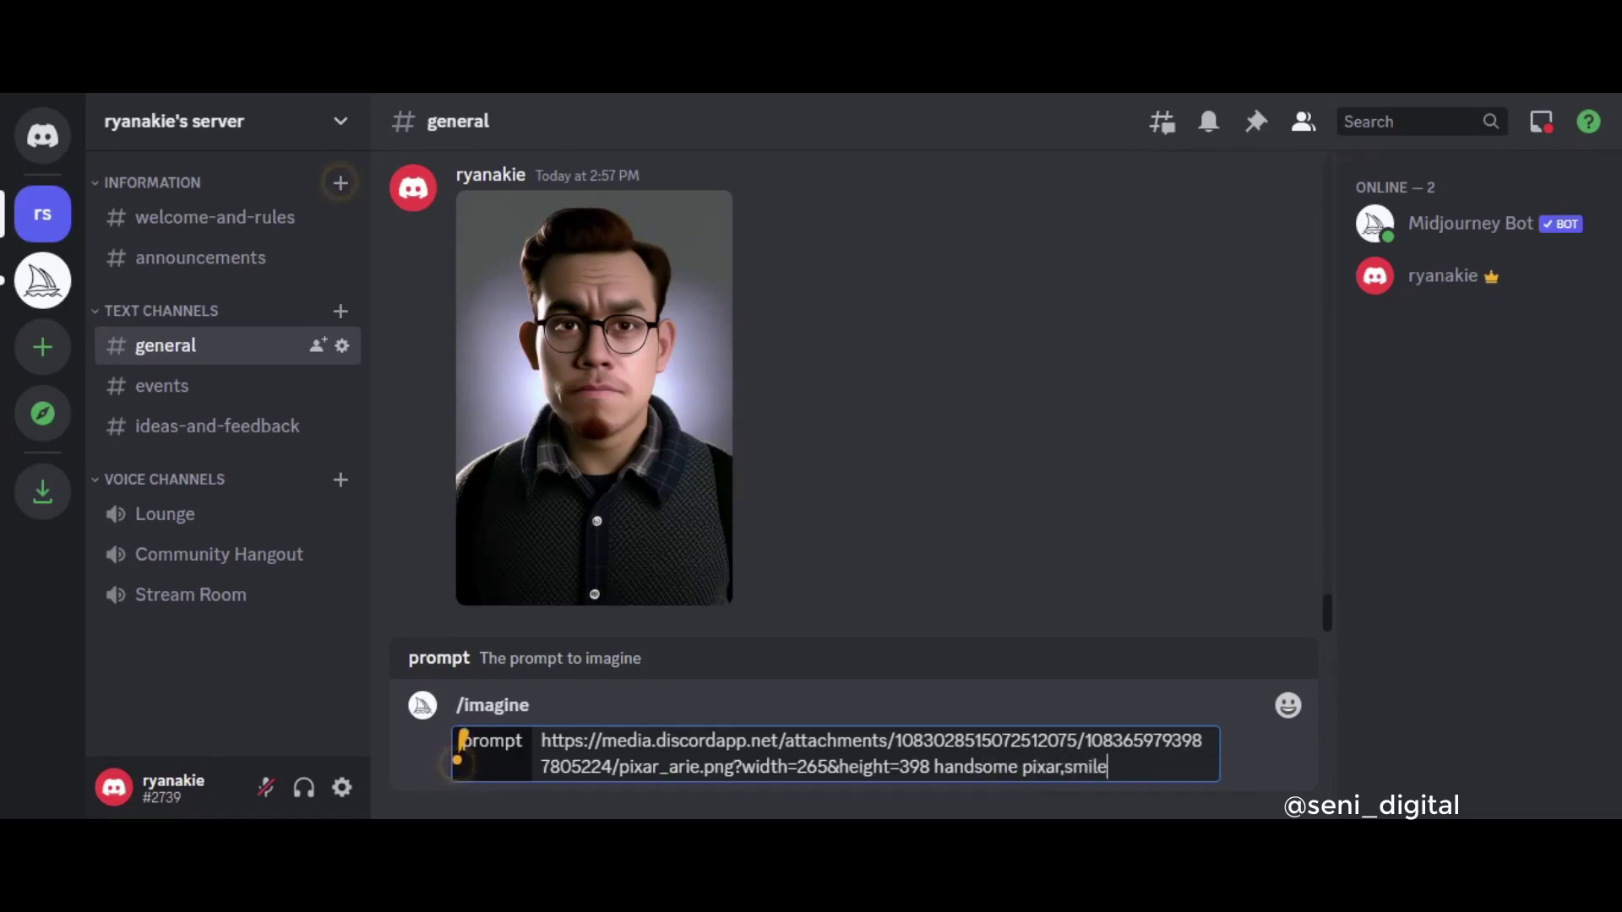
{"action": "type", "text": " expre"}
{"action": "type", "text": "ssion,make "}
{"action": "type", "text": "head"}
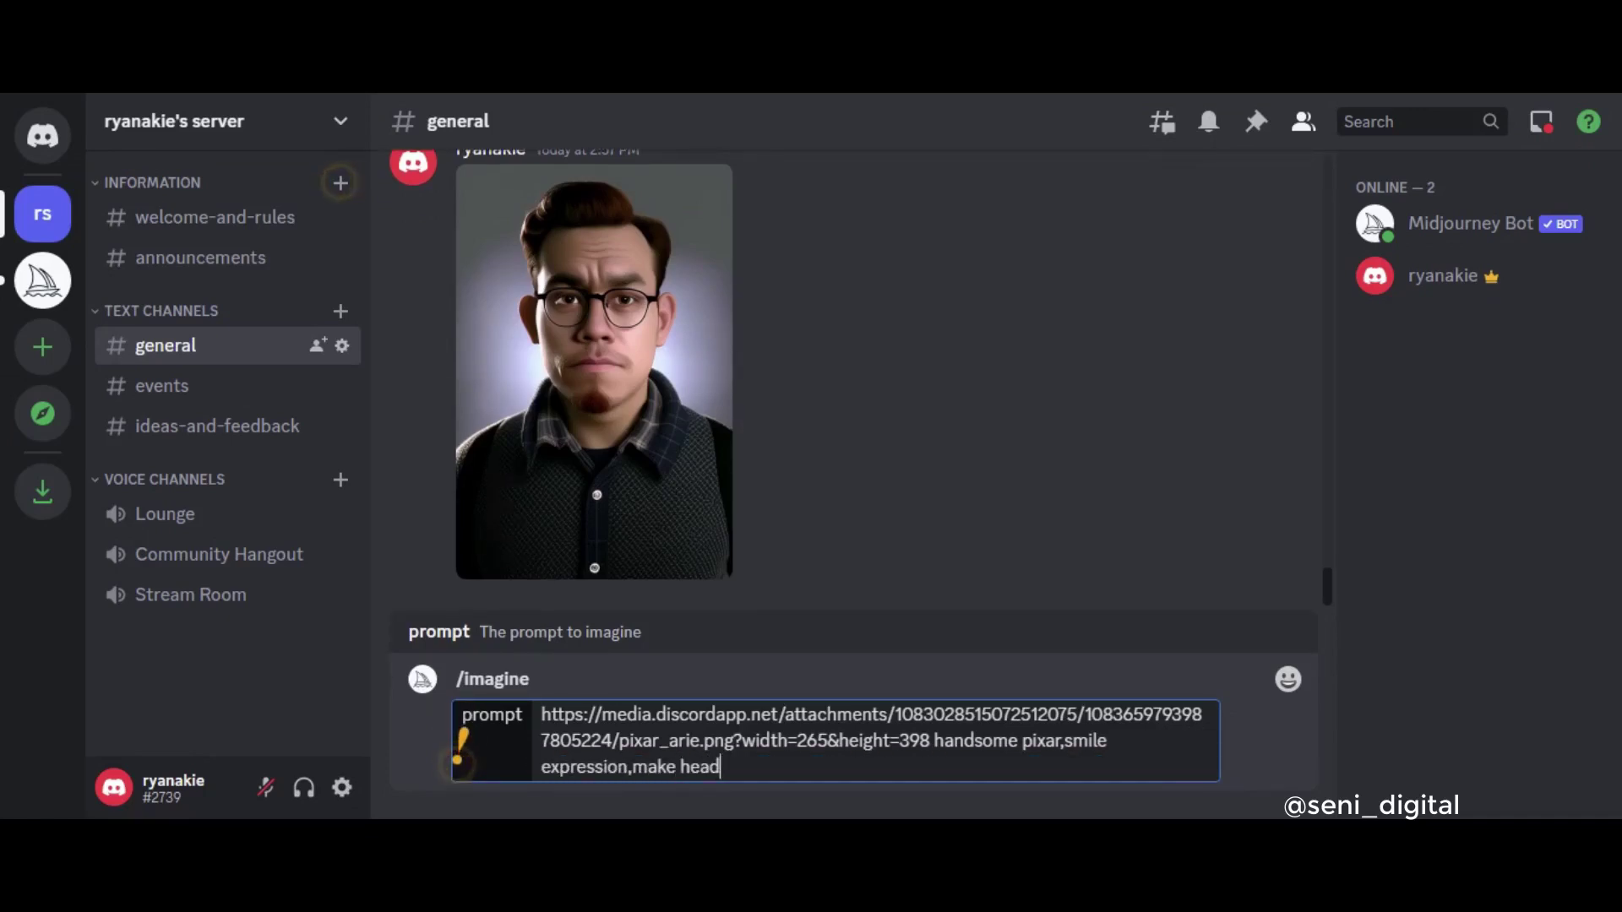
{"action": "type", "text": " phone"}
{"action": "key", "text": "Return"}
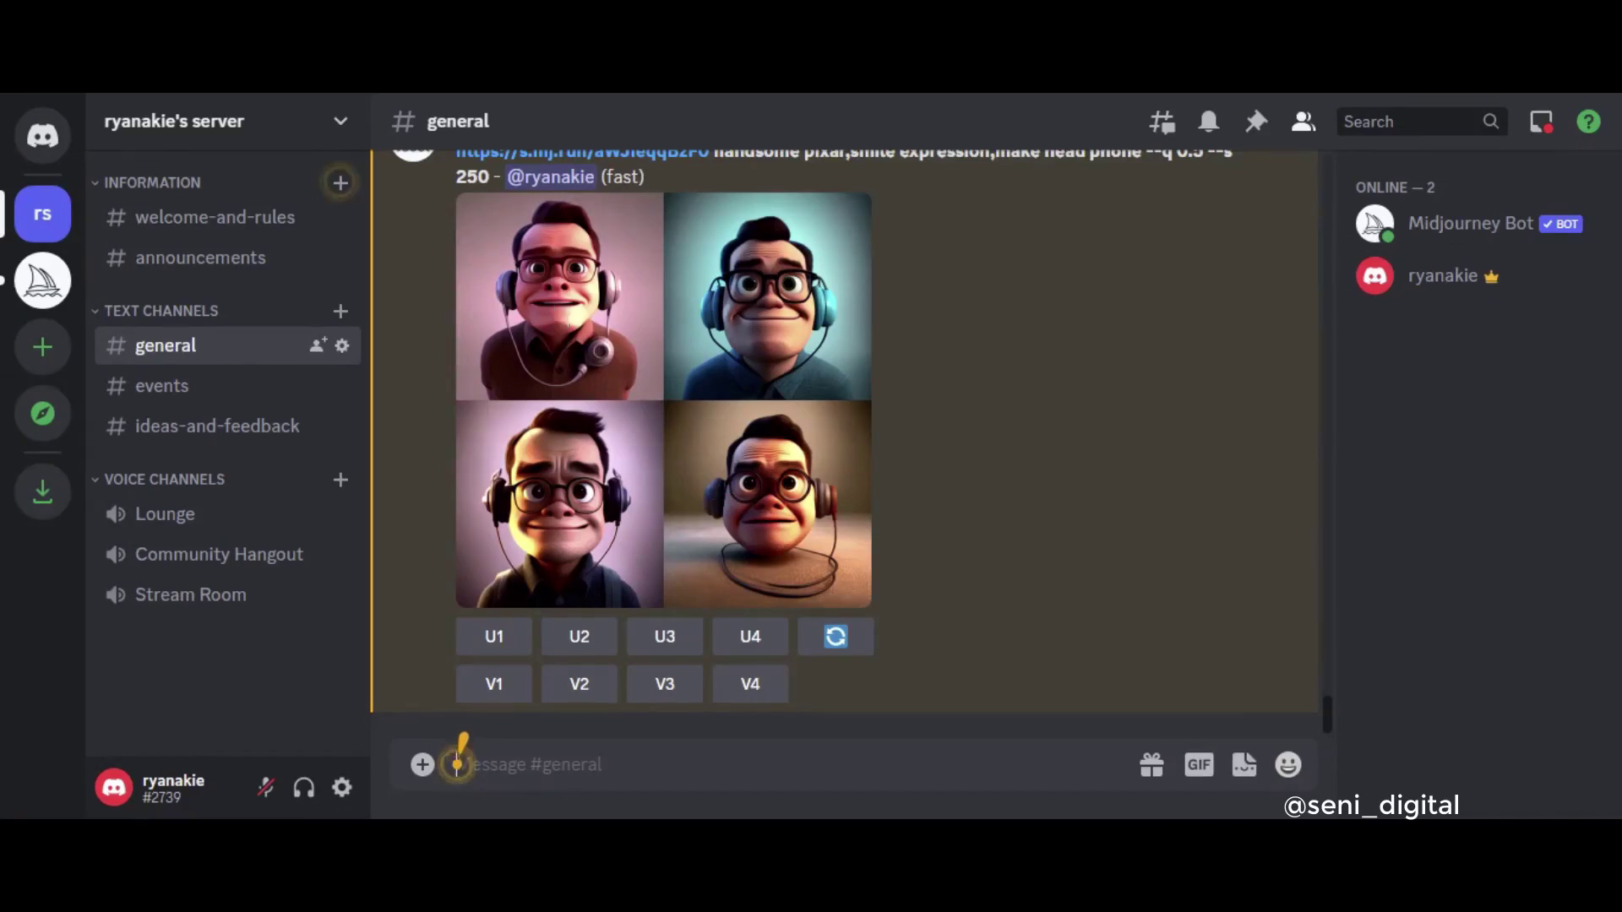
- Start a new /imagine prompt containing the uploaded photo's link
{"action": "scroll", "coordinate": [557, 359], "scroll_direction": "up", "scroll_amount": 3}
{"action": "scroll", "coordinate": [591, 405], "scroll_direction": "down", "scroll_amount": 3}
{"action": "type", "text": "/imag"}
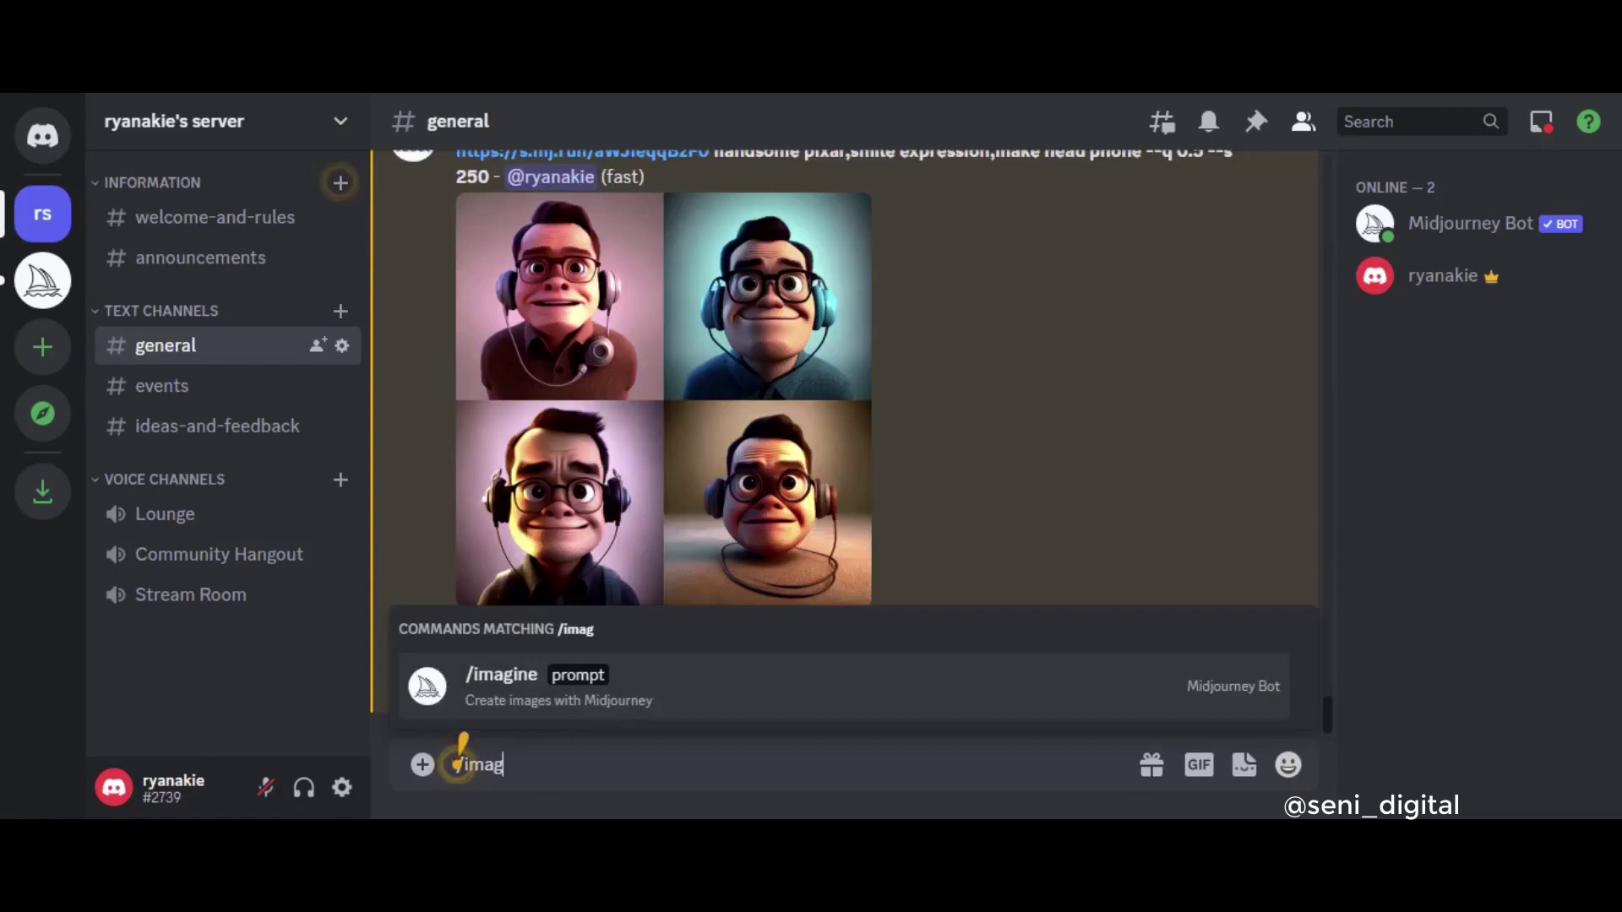
{"action": "key", "text": "Tab"}
{"action": "key", "text": "ctrl+v"}
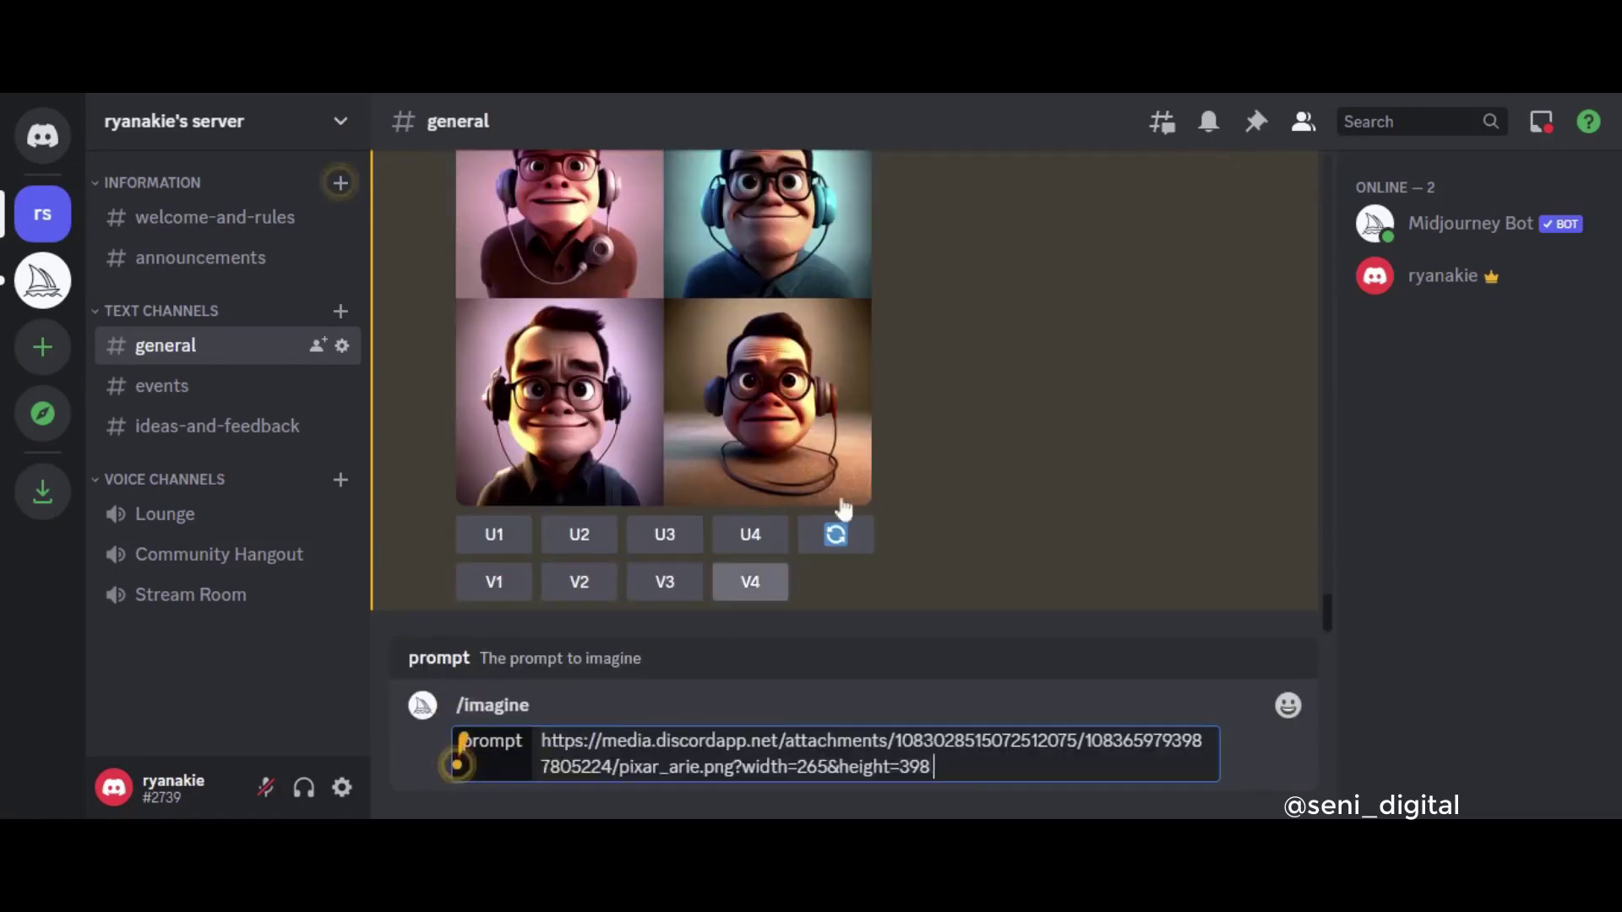
- Reuse the previous prompt words, replacing handsome and smile with angry, adding blue hair, and send
{"action": "scroll", "coordinate": [889, 493], "scroll_direction": "up", "scroll_amount": 5}
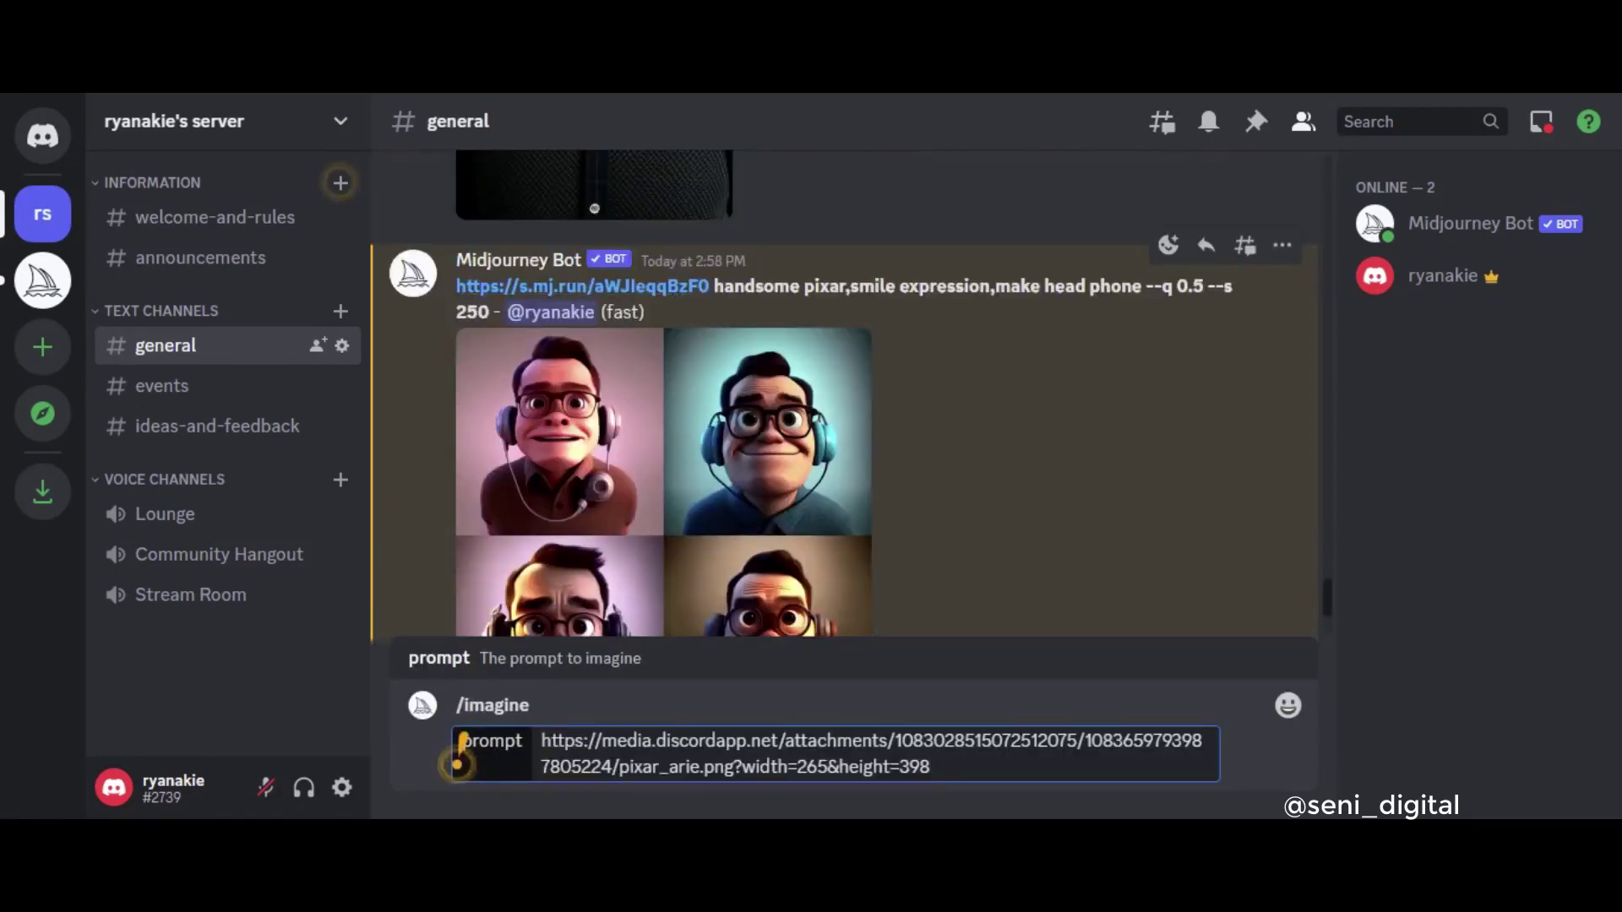
{"action": "left_click_drag", "start_coordinate": [713, 285], "coordinate": [1142, 286]}
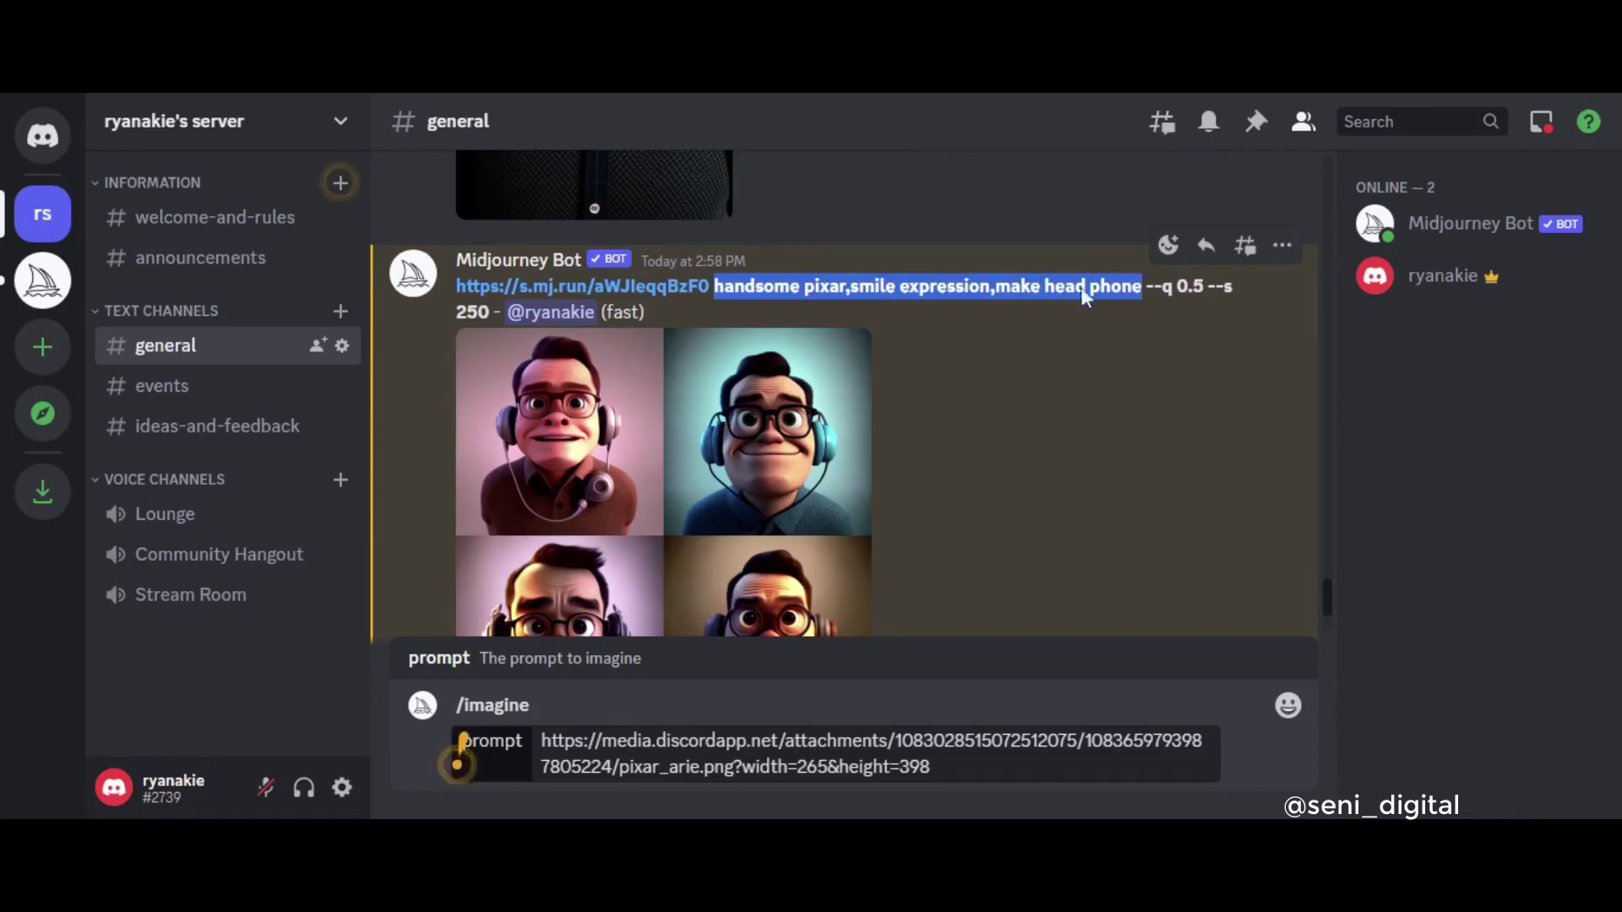
{"action": "scroll", "coordinate": [1079, 296], "scroll_direction": "up", "scroll_amount": 2}
{"action": "key", "text": "ctrl+c"}
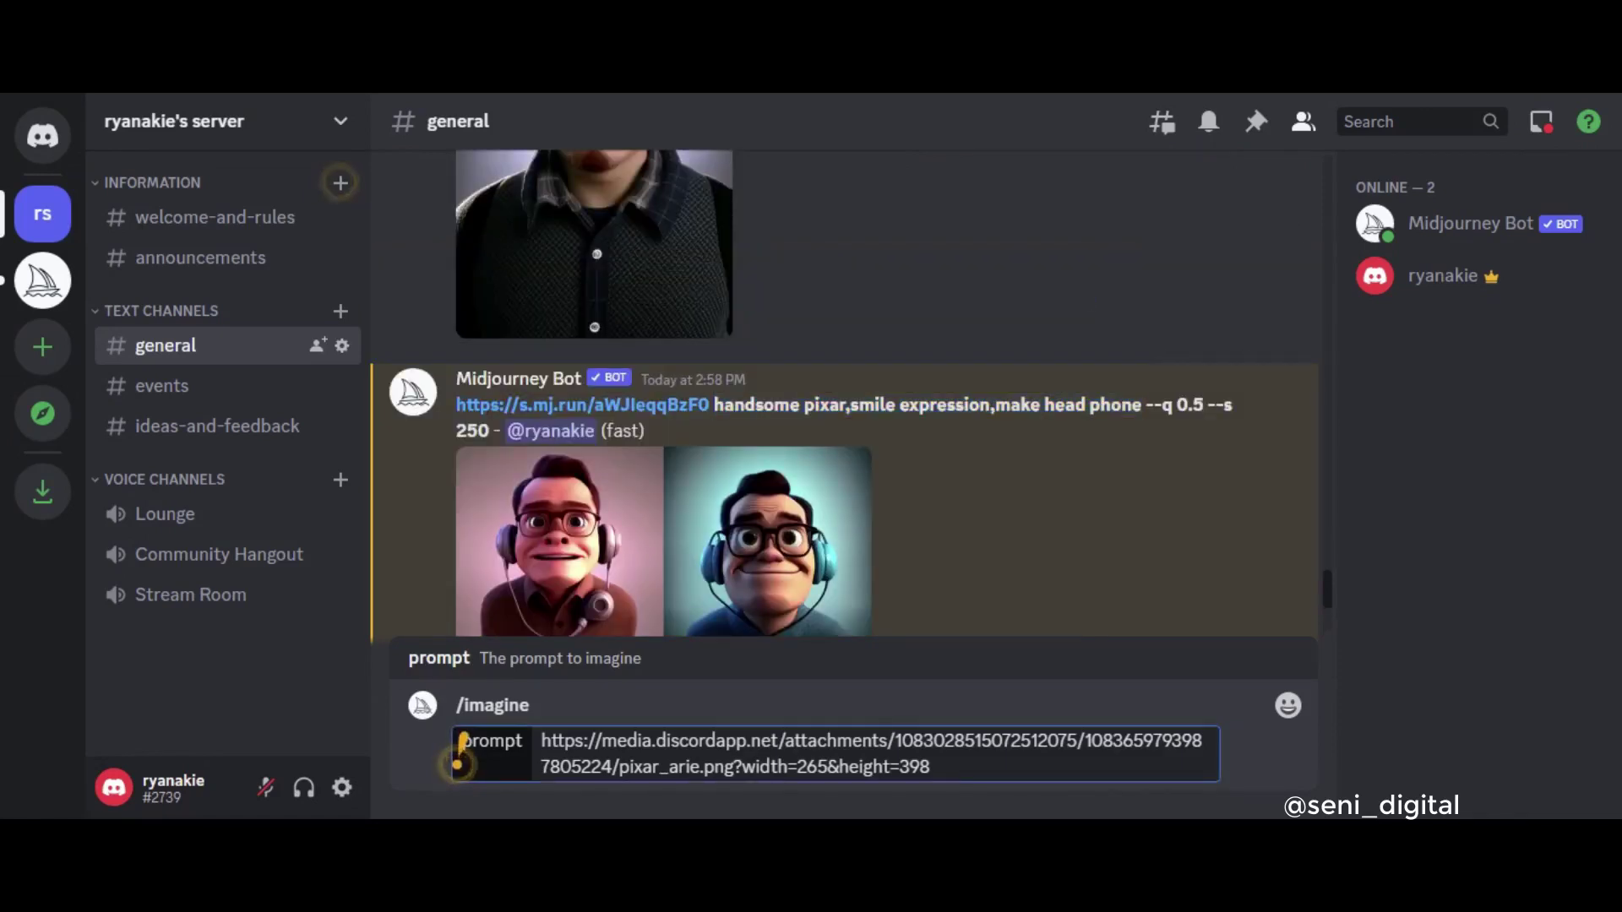
{"action": "key", "text": "ctrl+v"}
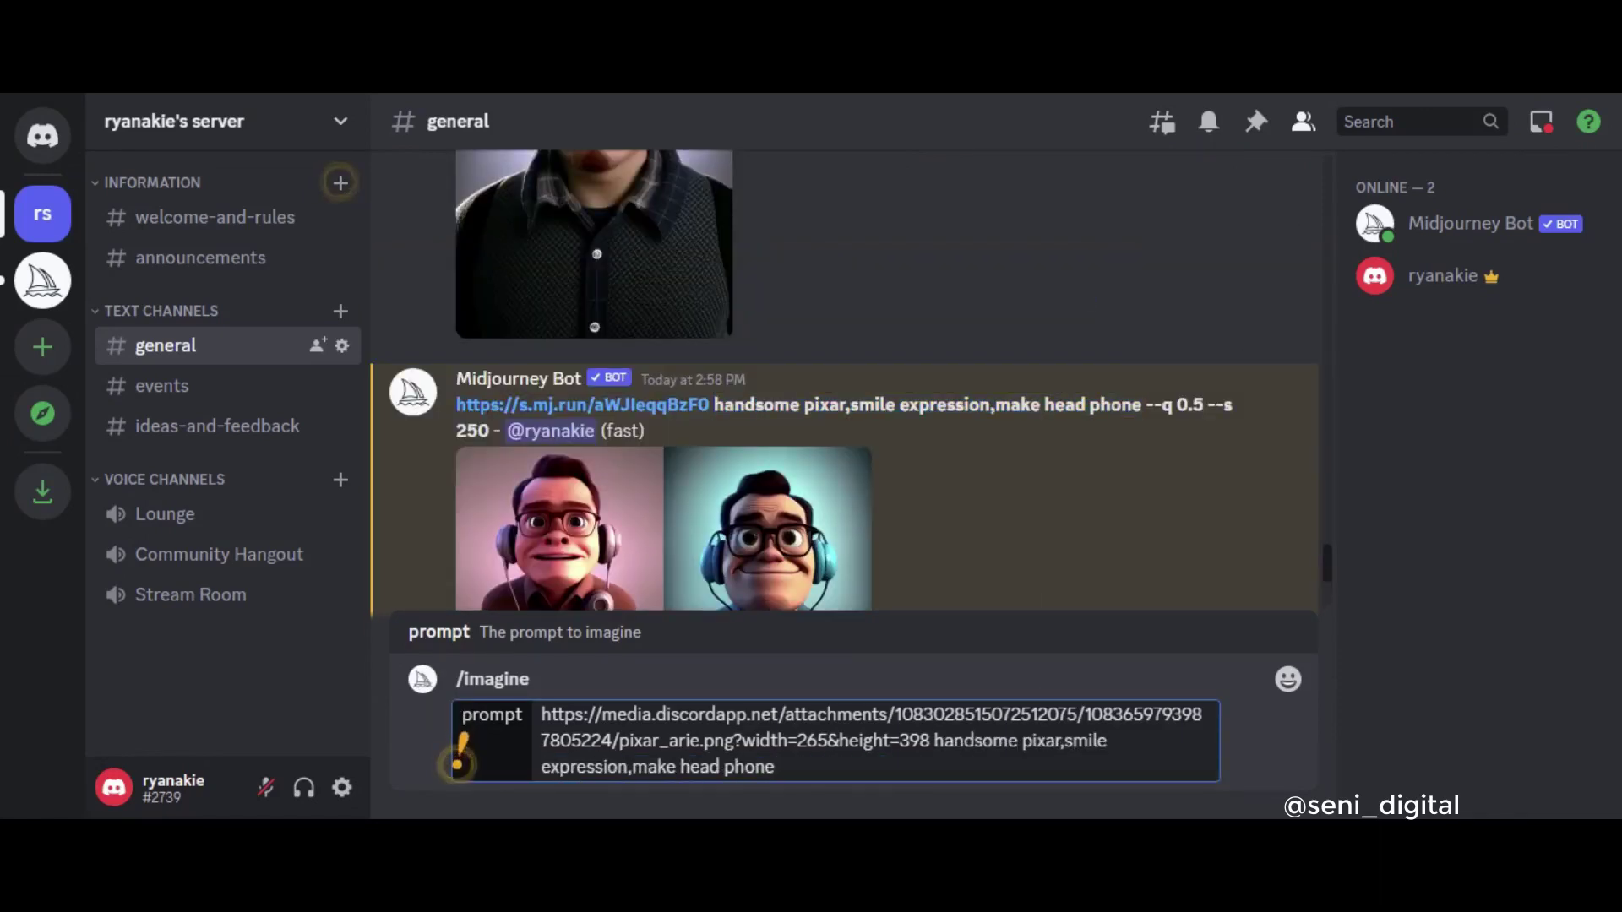
{"action": "key", "text": "BackSpace"}
{"action": "key", "text": "BackSpace"}
{"action": "key", "text": "BackSpace"}
{"action": "key", "text": "BackSpace"}
{"action": "key", "text": "BackSpace"}
{"action": "key", "text": "BackSpace"}
{"action": "key", "text": "BackSpace"}
{"action": "key", "text": "BackSpace"}
{"action": "key", "text": "BackSpace"}
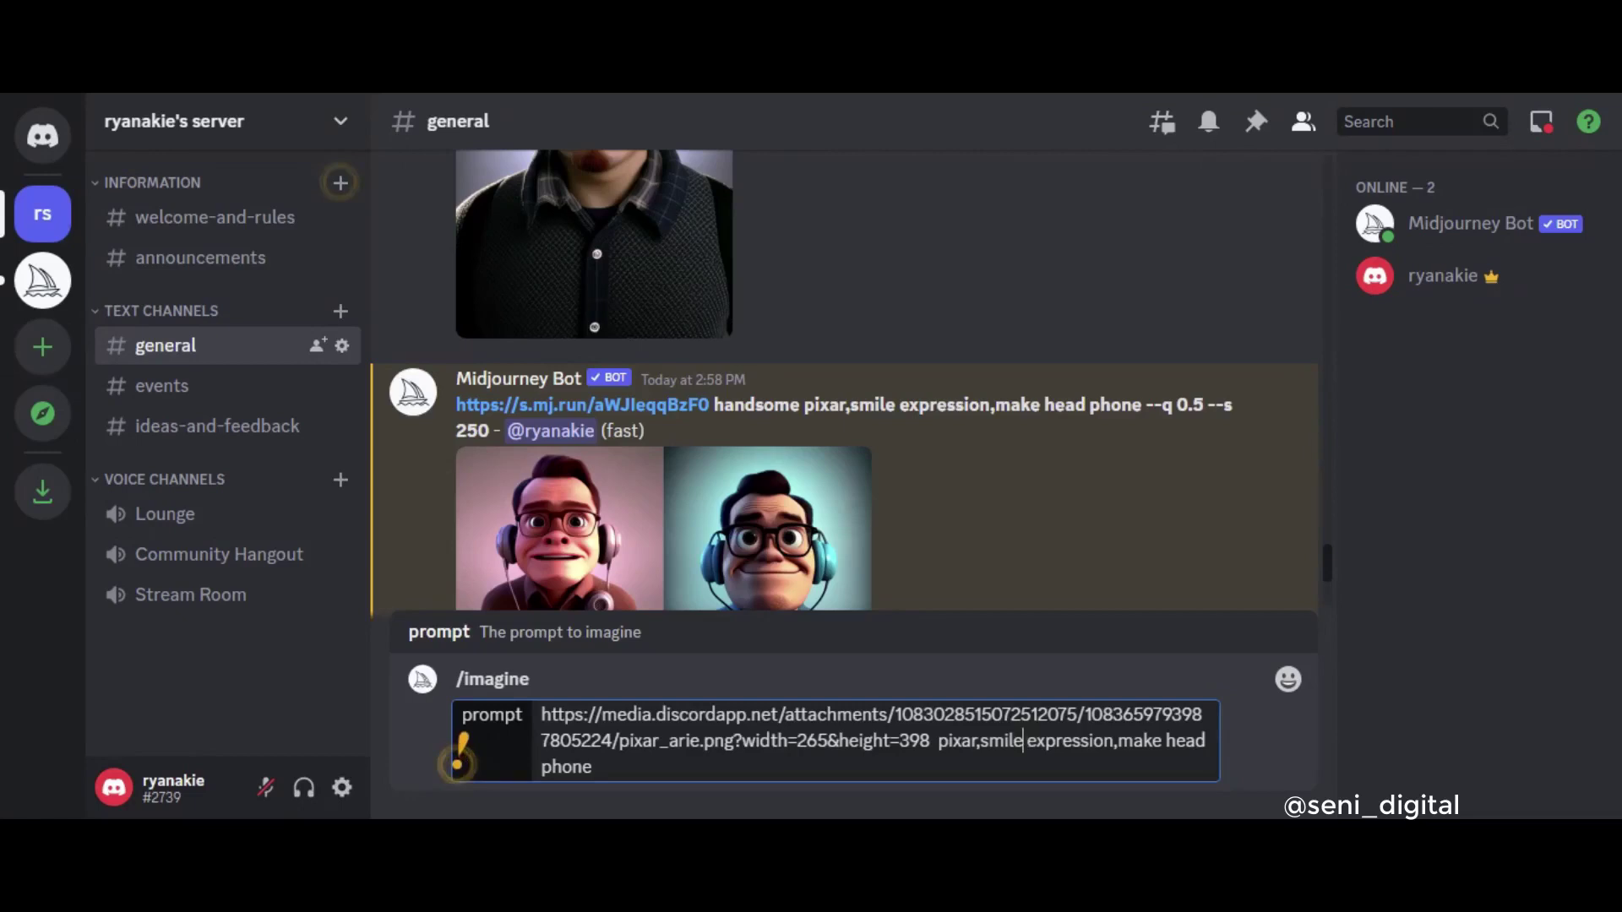
{"action": "key", "text": "BackSpace"}
{"action": "key", "text": "BackSpace"}
{"action": "key", "text": "BackSpace"}
{"action": "key", "text": "BackSpace"}
{"action": "key", "text": "BackSpace"}
{"action": "type", "text": "angry"}
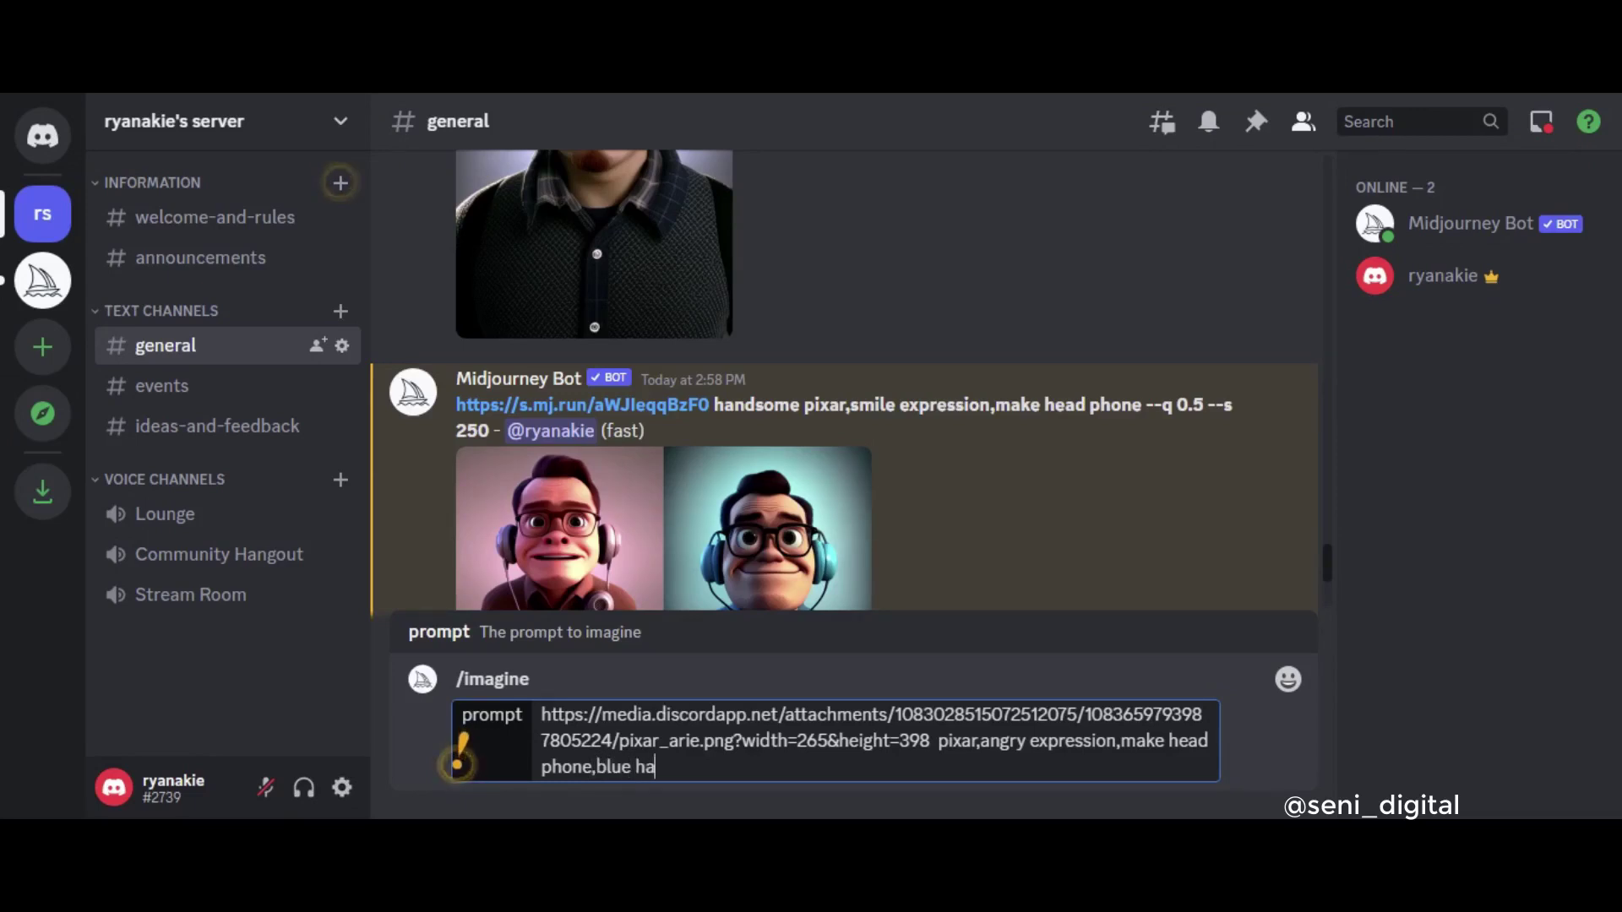
{"action": "key", "text": "Return"}
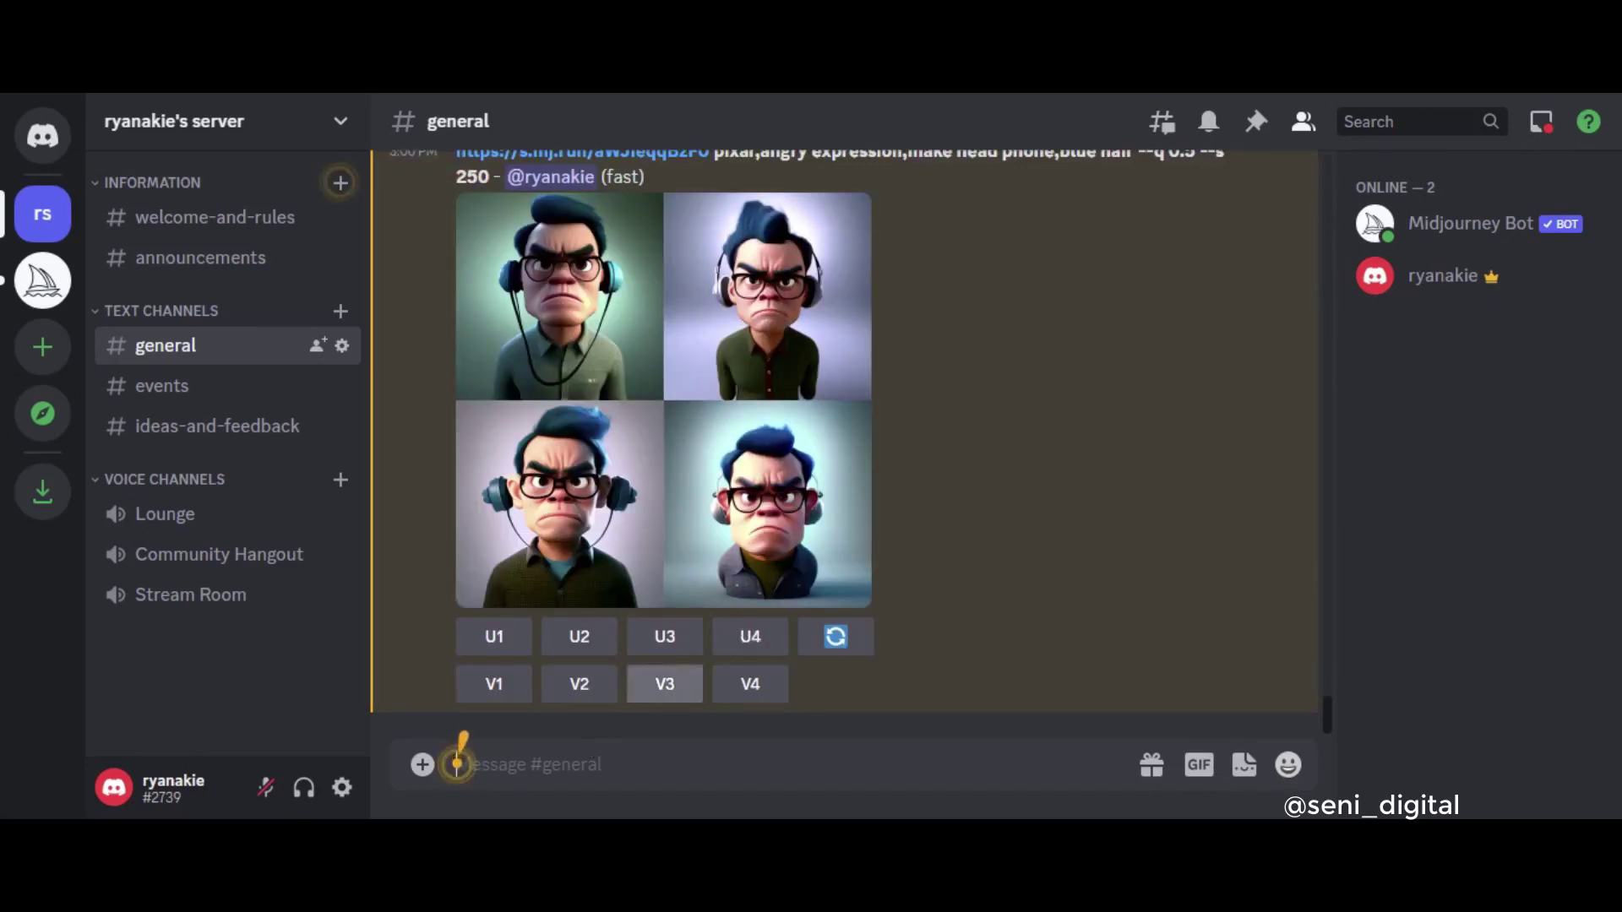
- Start a new /imagine prompt, clearing the wrongly pasted prompt text
{"action": "type", "text": "/"}
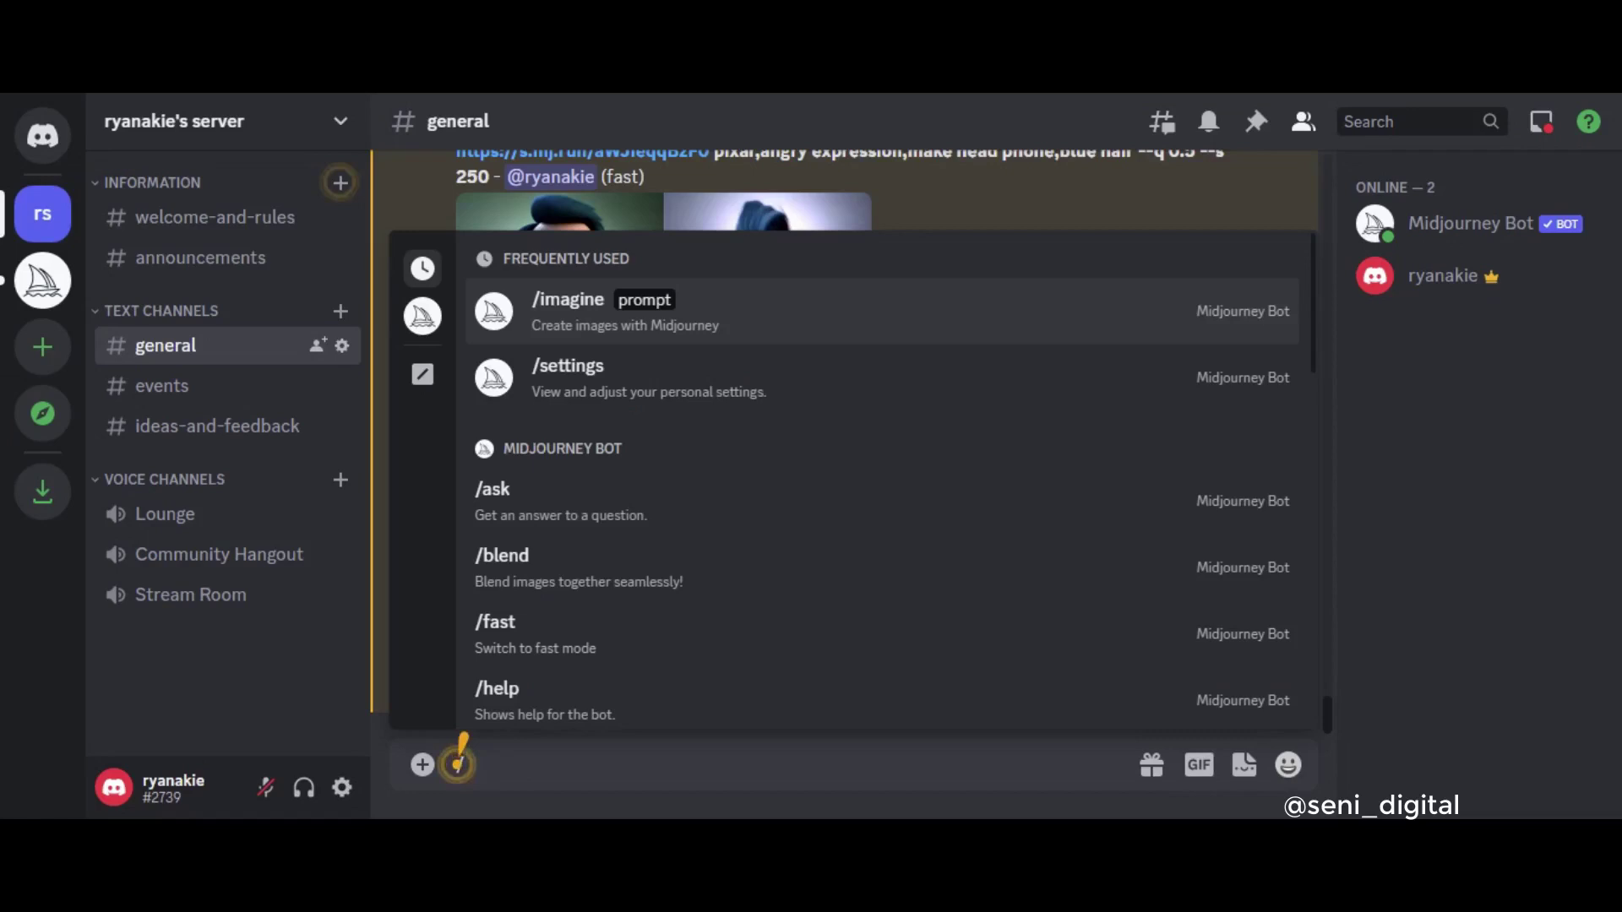
{"action": "type", "text": "imag"}
{"action": "key", "text": "Tab"}
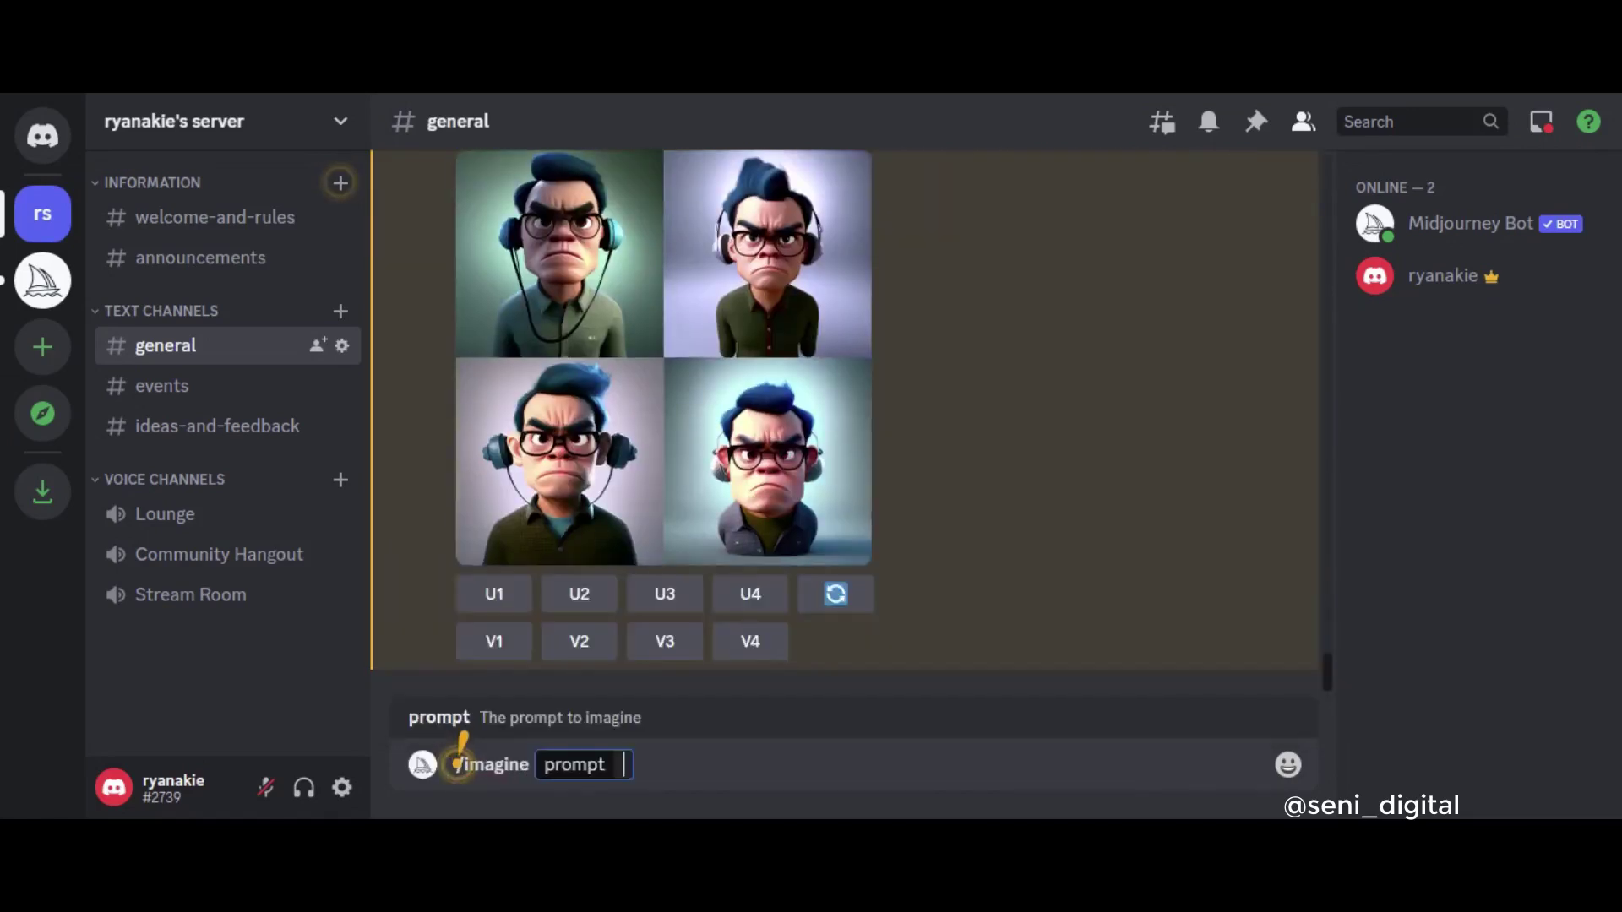
{"action": "key", "text": "ctrl+v"}
{"action": "key", "text": "BackSpace"}
{"action": "key", "text": "BackSpace"}
{"action": "key", "text": "BackSpace"}
{"action": "key", "text": "BackSpace"}
{"action": "key", "text": "BackSpace"}
{"action": "key", "text": "BackSpace"}
{"action": "key", "text": "BackSpace"}
{"action": "key", "text": "BackSpace"}
{"action": "key", "text": "BackSpace"}
{"action": "key", "text": "BackSpace"}
{"action": "key", "text": "BackSpace"}
{"action": "key", "text": "BackSpace"}
{"action": "key", "text": "BackSpace"}
{"action": "key", "text": "BackSpace"}
{"action": "key", "text": "BackSpace"}
{"action": "key", "text": "BackSpace"}
{"action": "key", "text": "BackSpace"}
{"action": "key", "text": "BackSpace"}
{"action": "key", "text": "BackSpace"}
{"action": "key", "text": "BackSpace"}
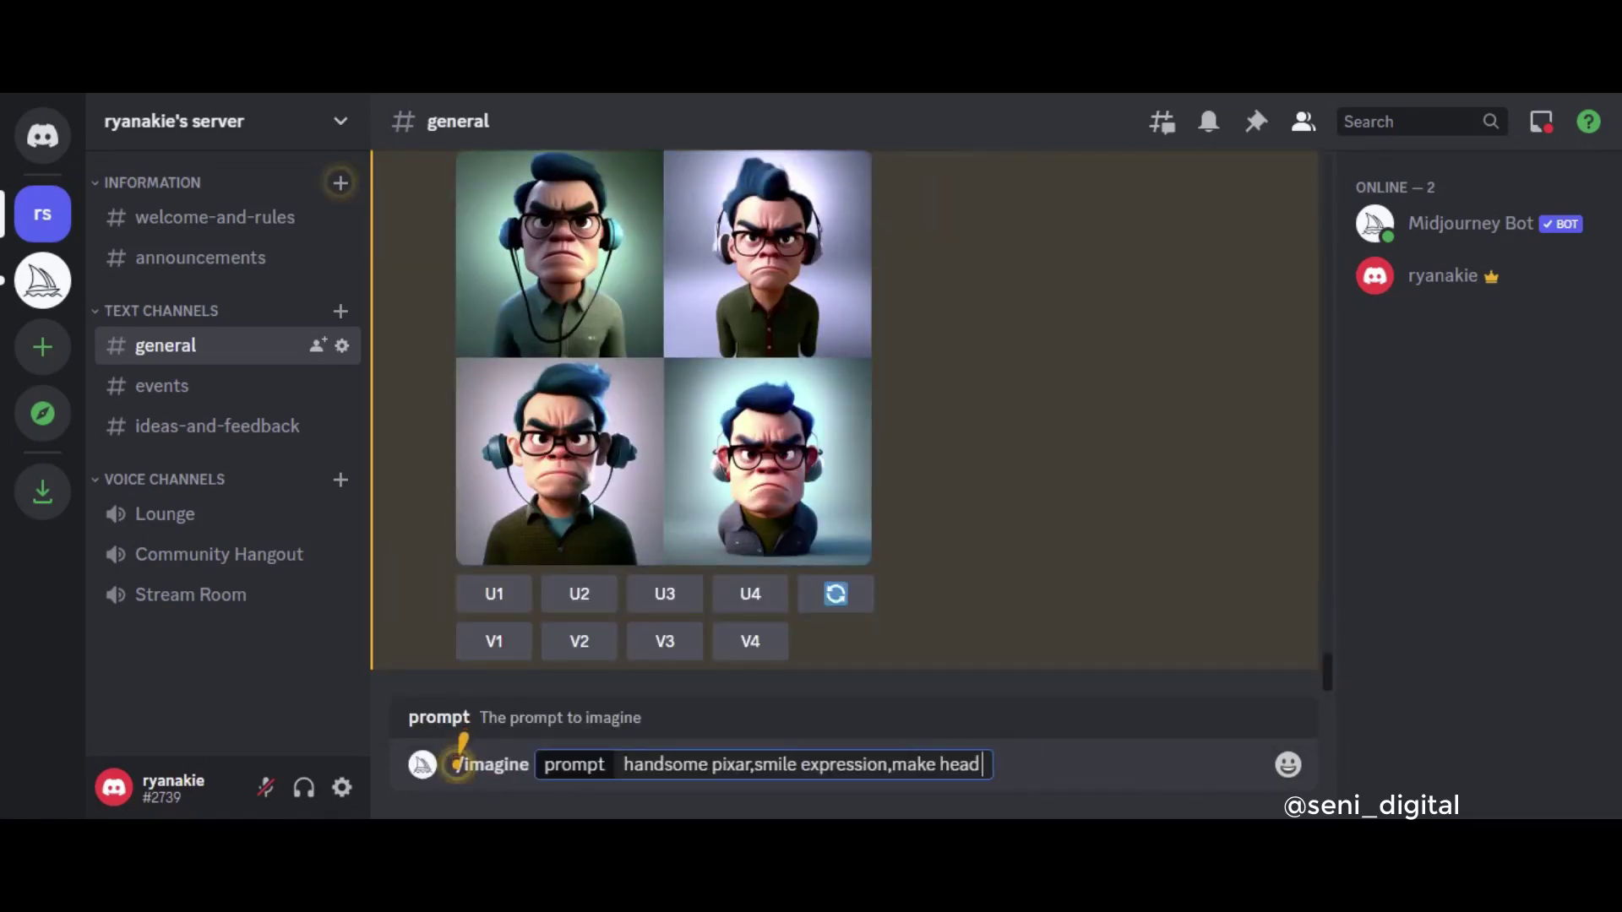
{"action": "key", "text": "BackSpace"}
{"action": "key", "text": "BackSpace"}
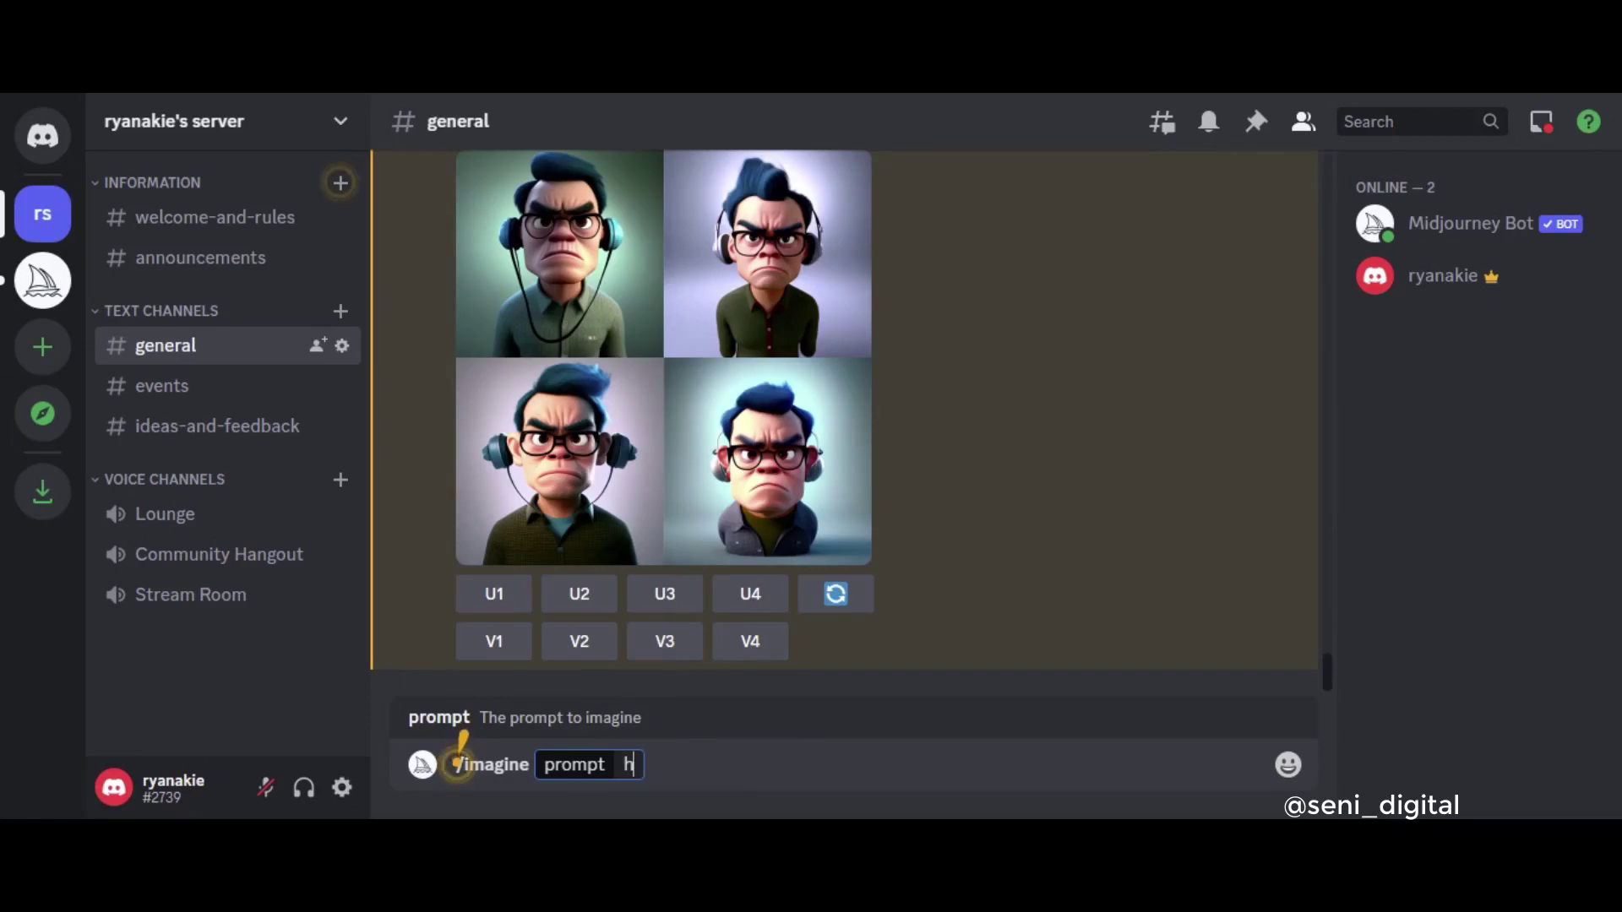
- Use the angry portrait result's image link with 'make a viking style' as the prompt
{"action": "scroll", "coordinate": [460, 591], "scroll_direction": "up", "scroll_amount": 5}
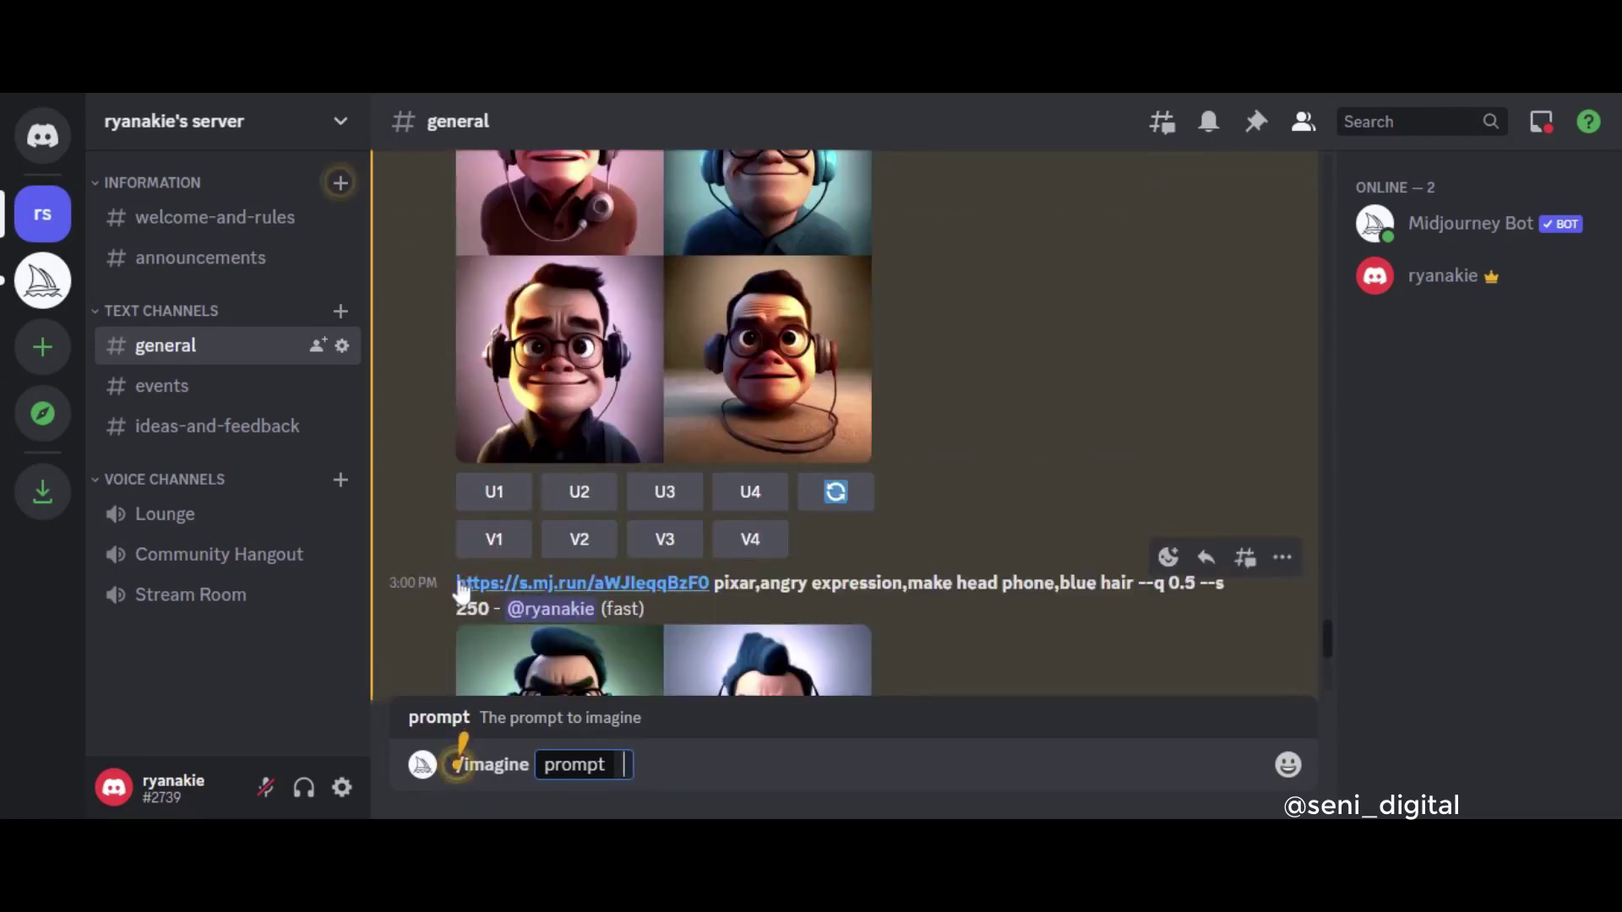
{"action": "left_click_drag", "start_coordinate": [454, 583], "coordinate": [710, 583]}
{"action": "key", "text": "ctrl+c"}
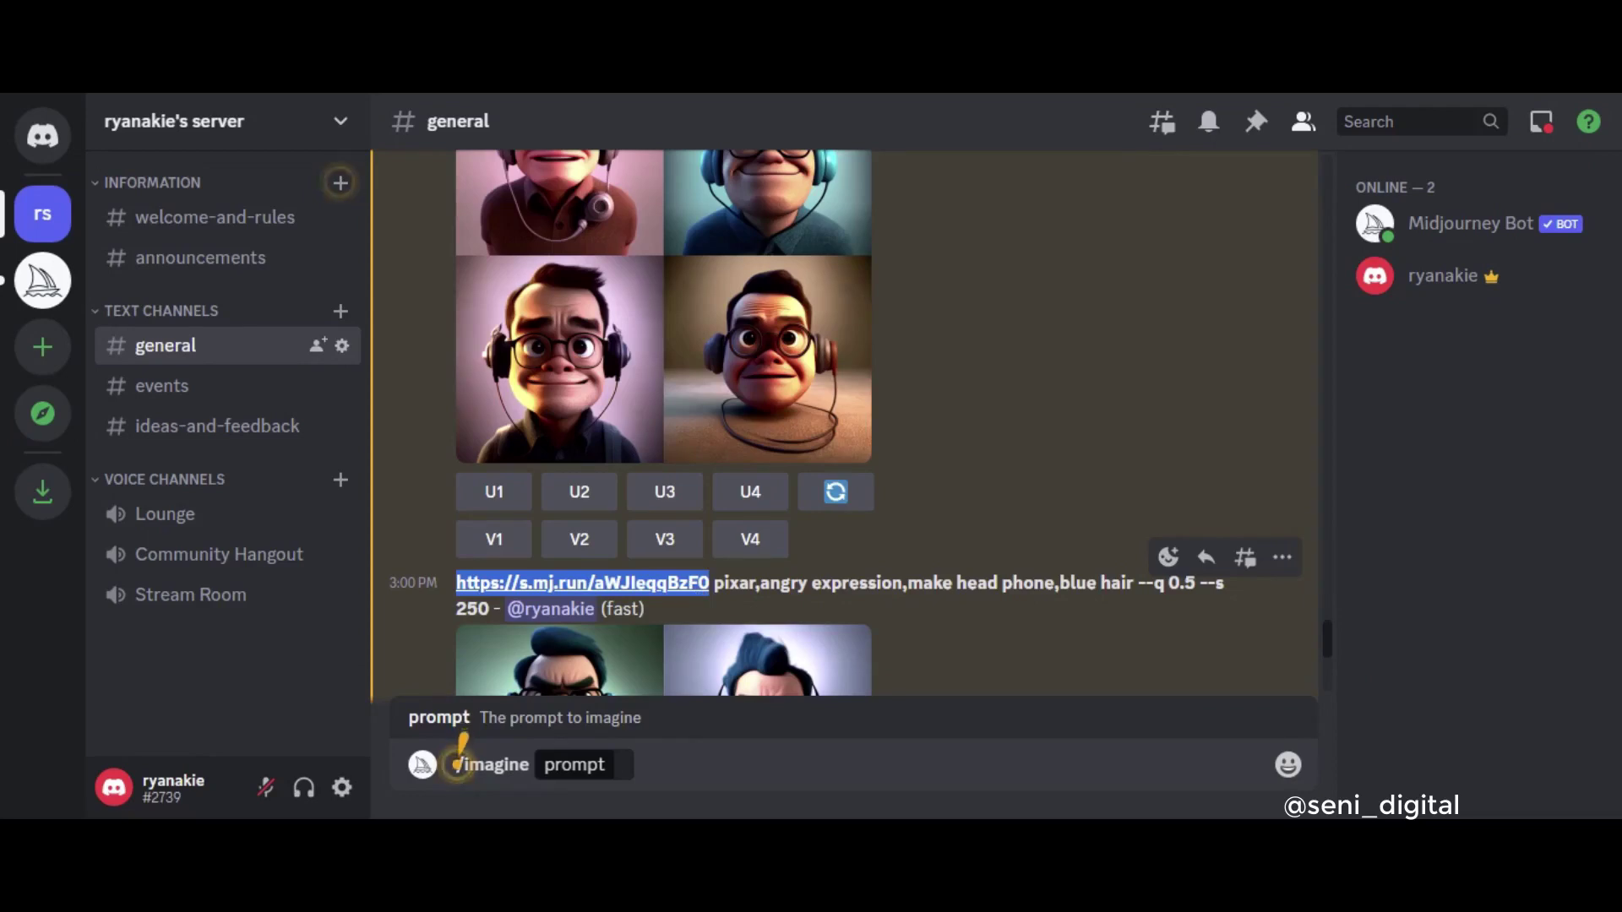
{"action": "scroll", "coordinate": [458, 763], "scroll_direction": "down", "scroll_amount": 3}
{"action": "left_click", "coordinate": [459, 763]}
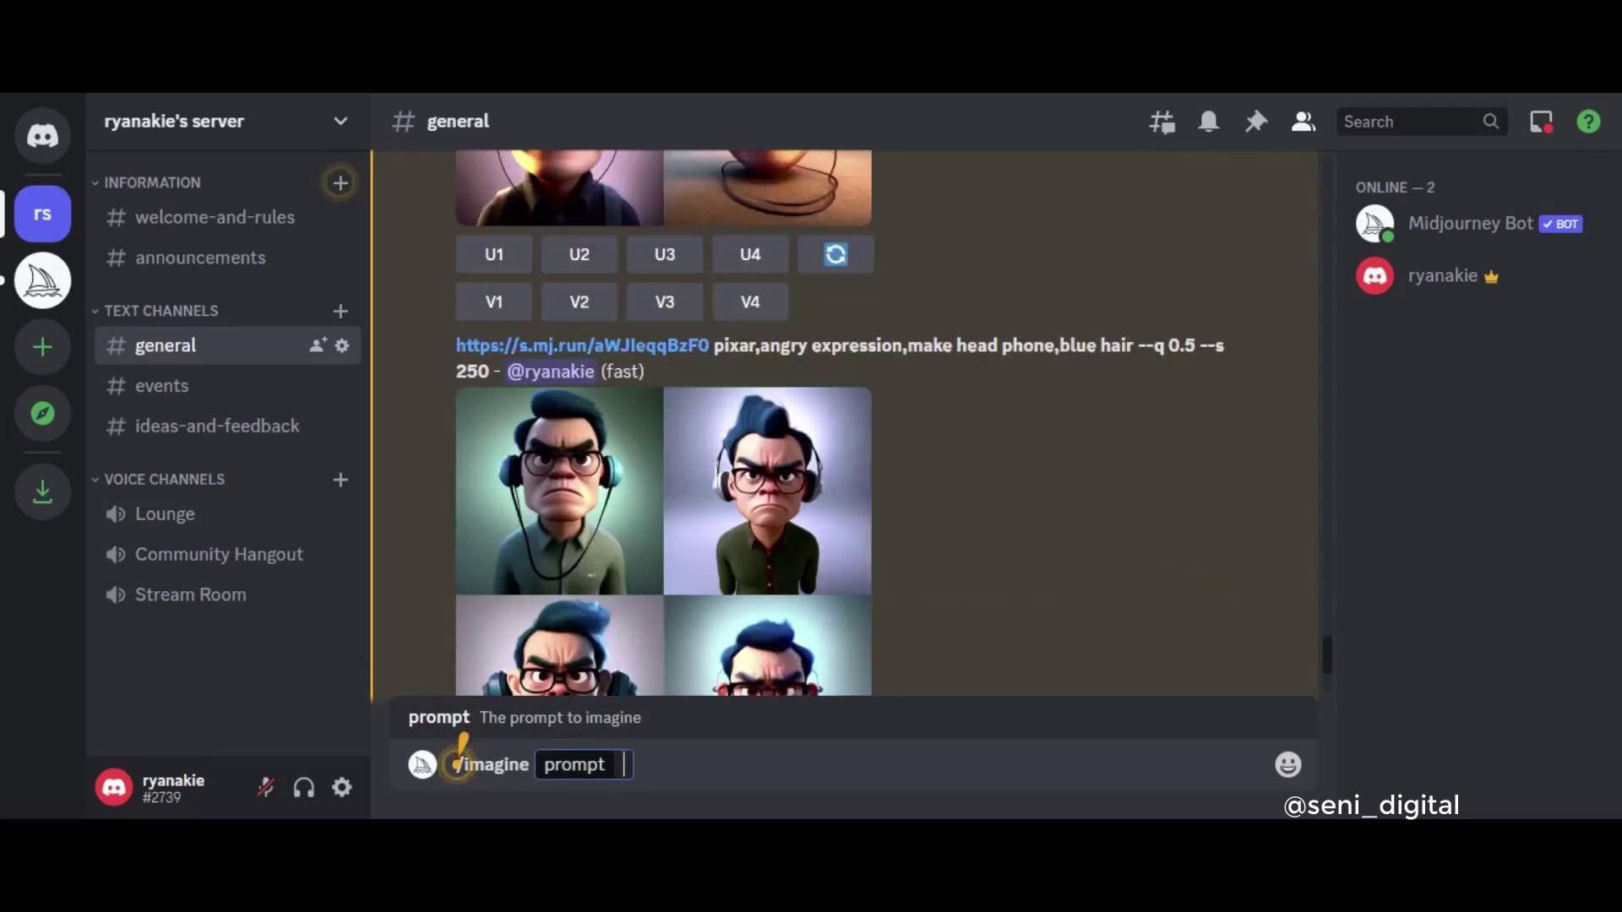
{"action": "key", "text": "ctrl+v"}
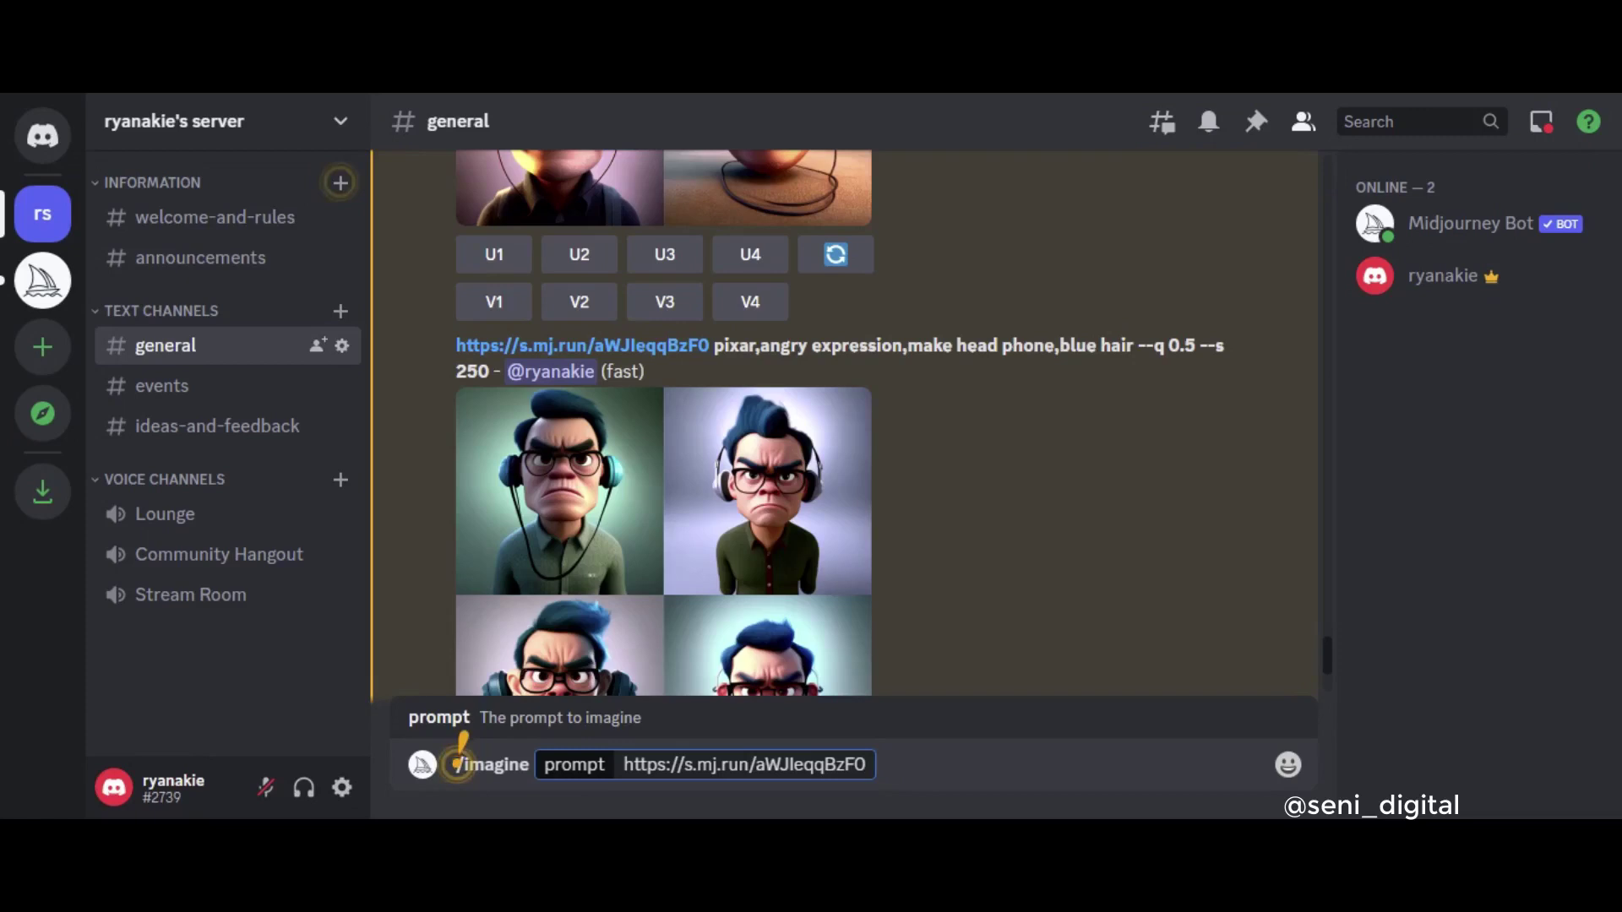
{"action": "type", "text": "make"}
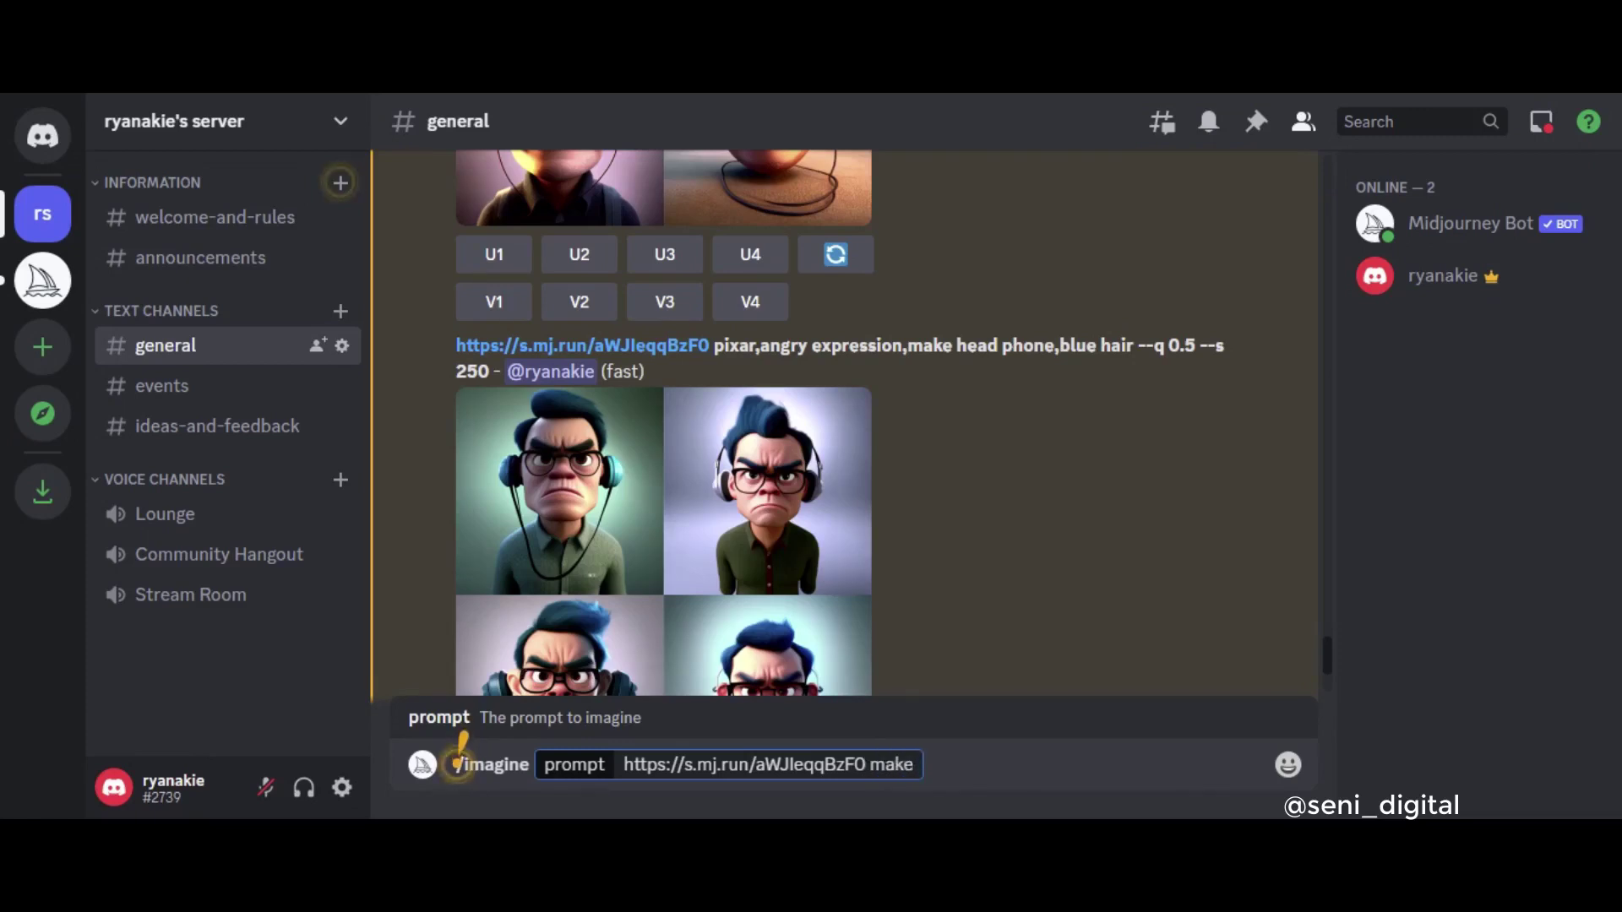
{"action": "type", "text": " a viking"}
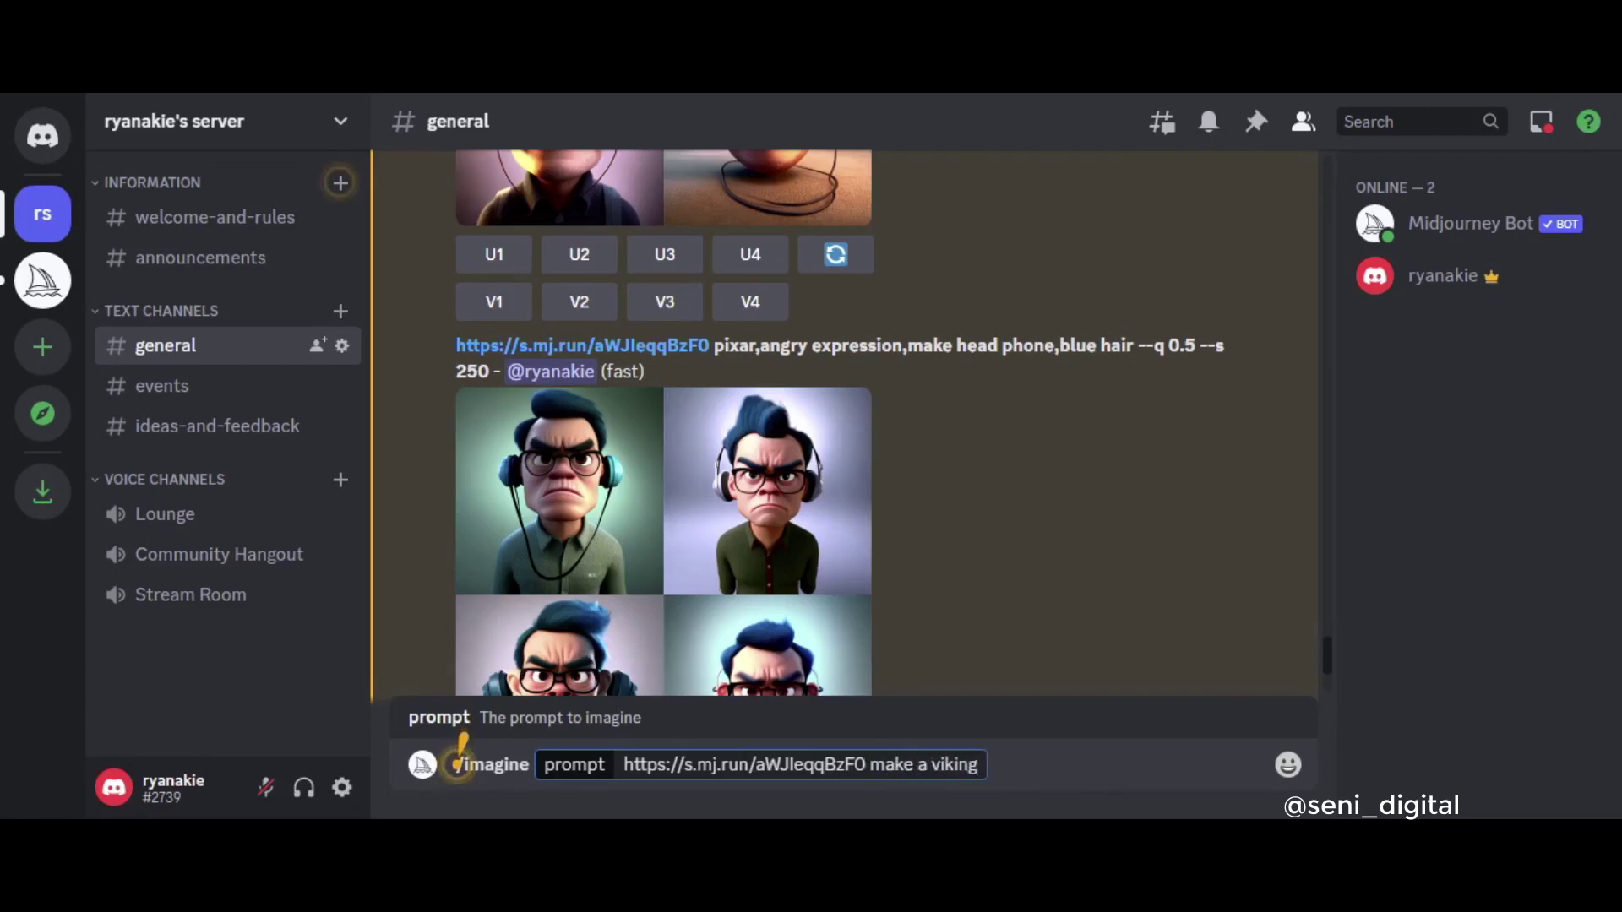
{"action": "type", "text": " style"}
{"action": "key", "text": "Return"}
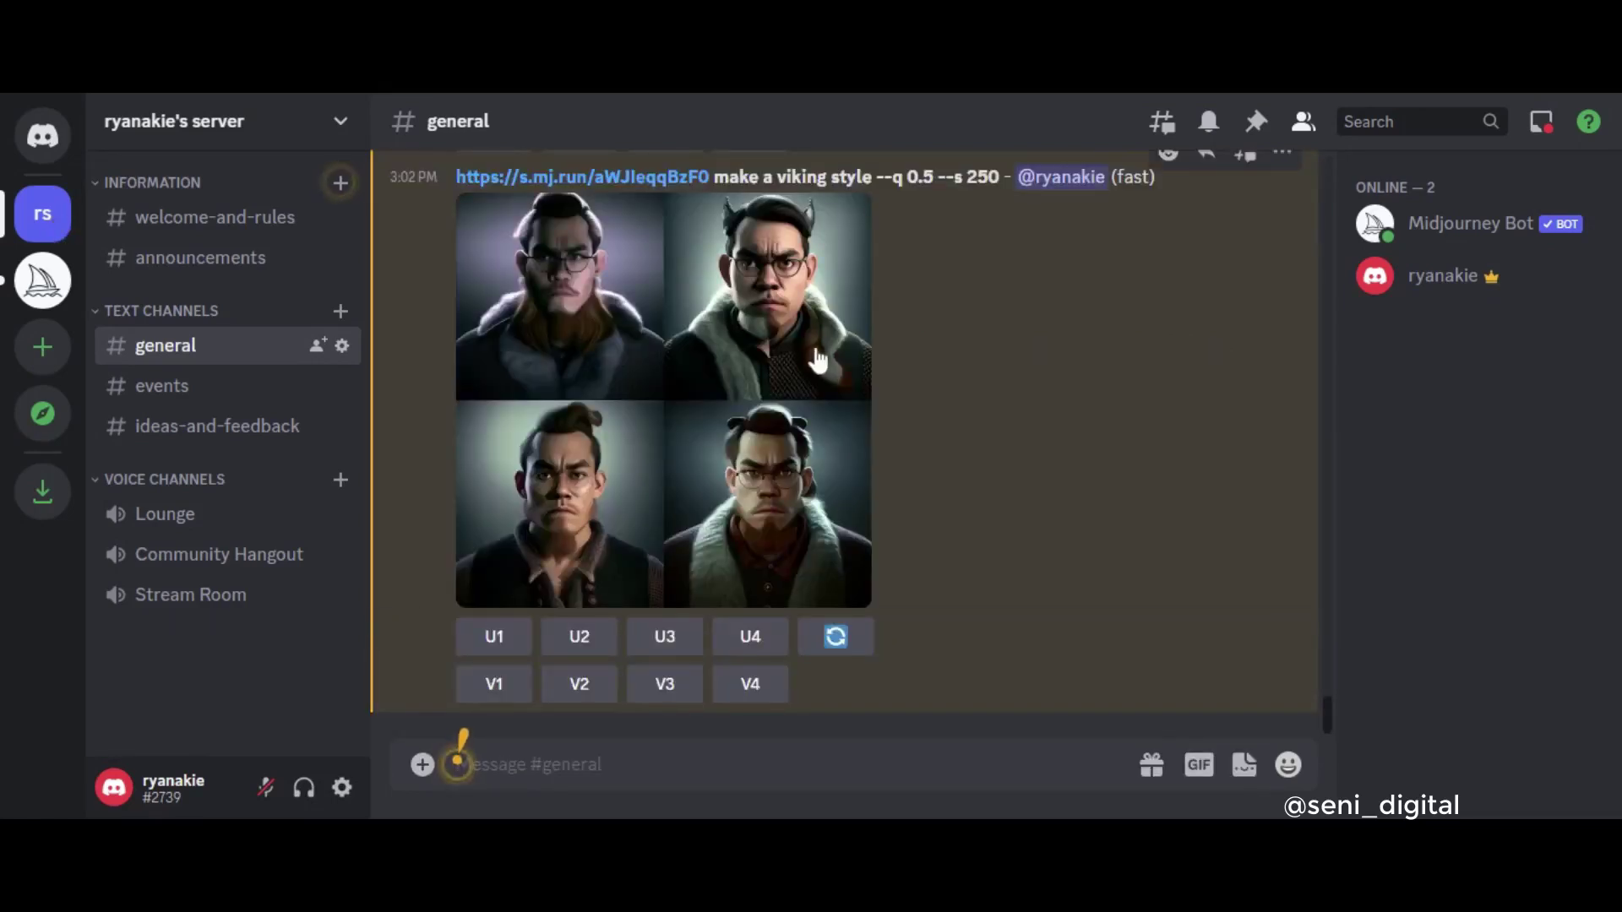
- Scroll back through earlier portrait results and return to the latest viking grid
{"action": "scroll", "coordinate": [813, 359], "scroll_direction": "up", "scroll_amount": 2}
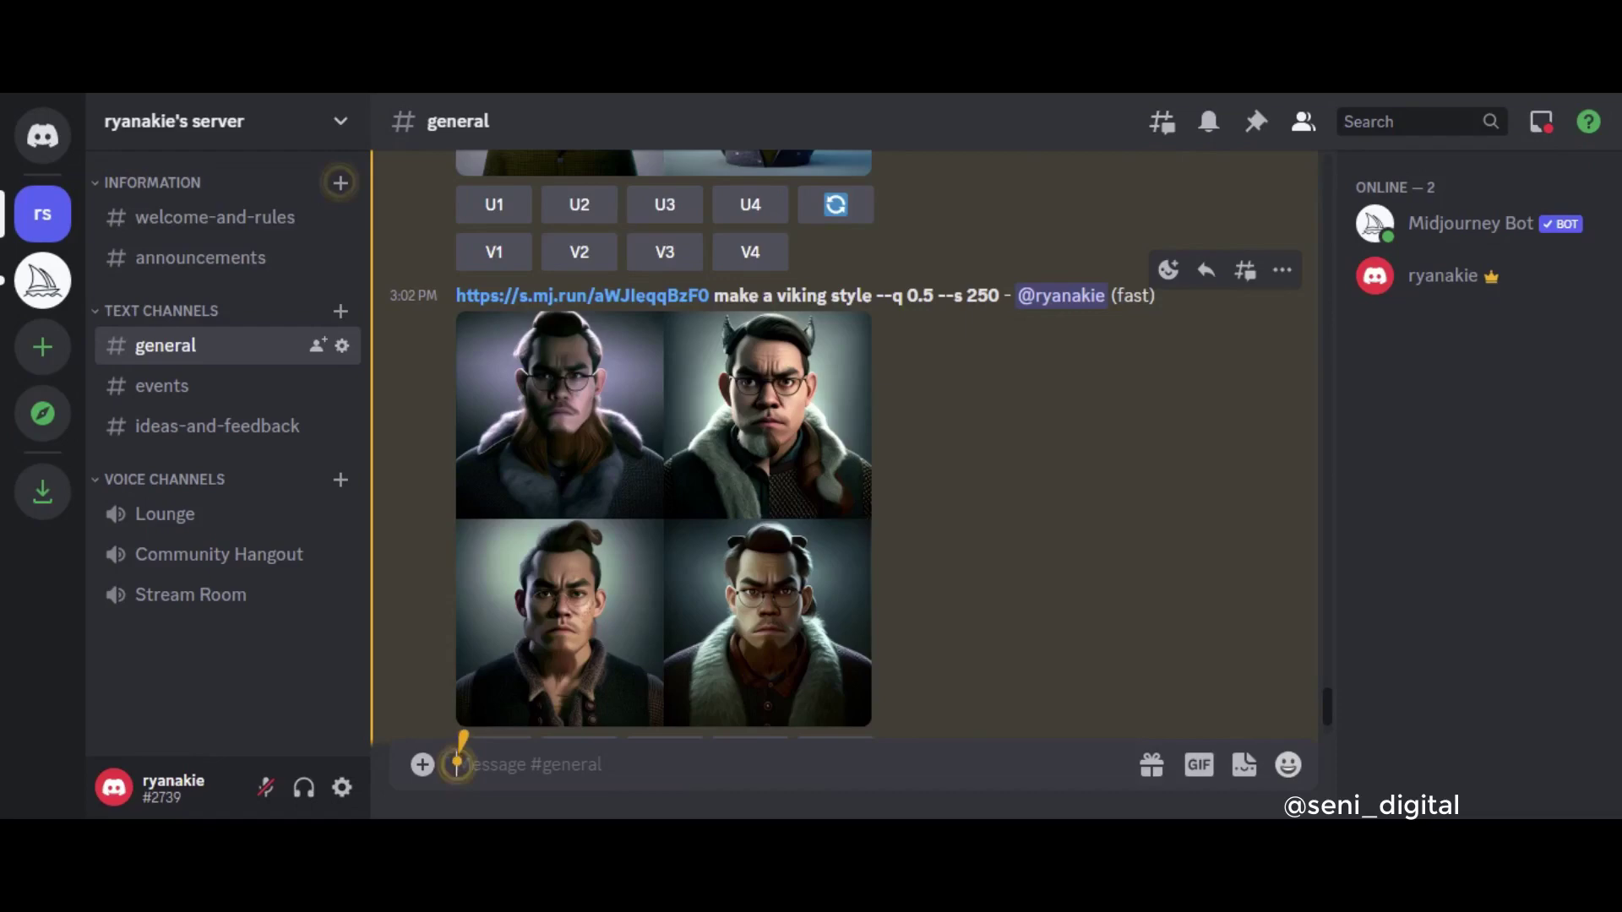
{"action": "scroll", "coordinate": [615, 462], "scroll_direction": "up", "scroll_amount": 6}
{"action": "scroll", "coordinate": [619, 462], "scroll_direction": "up", "scroll_amount": 12}
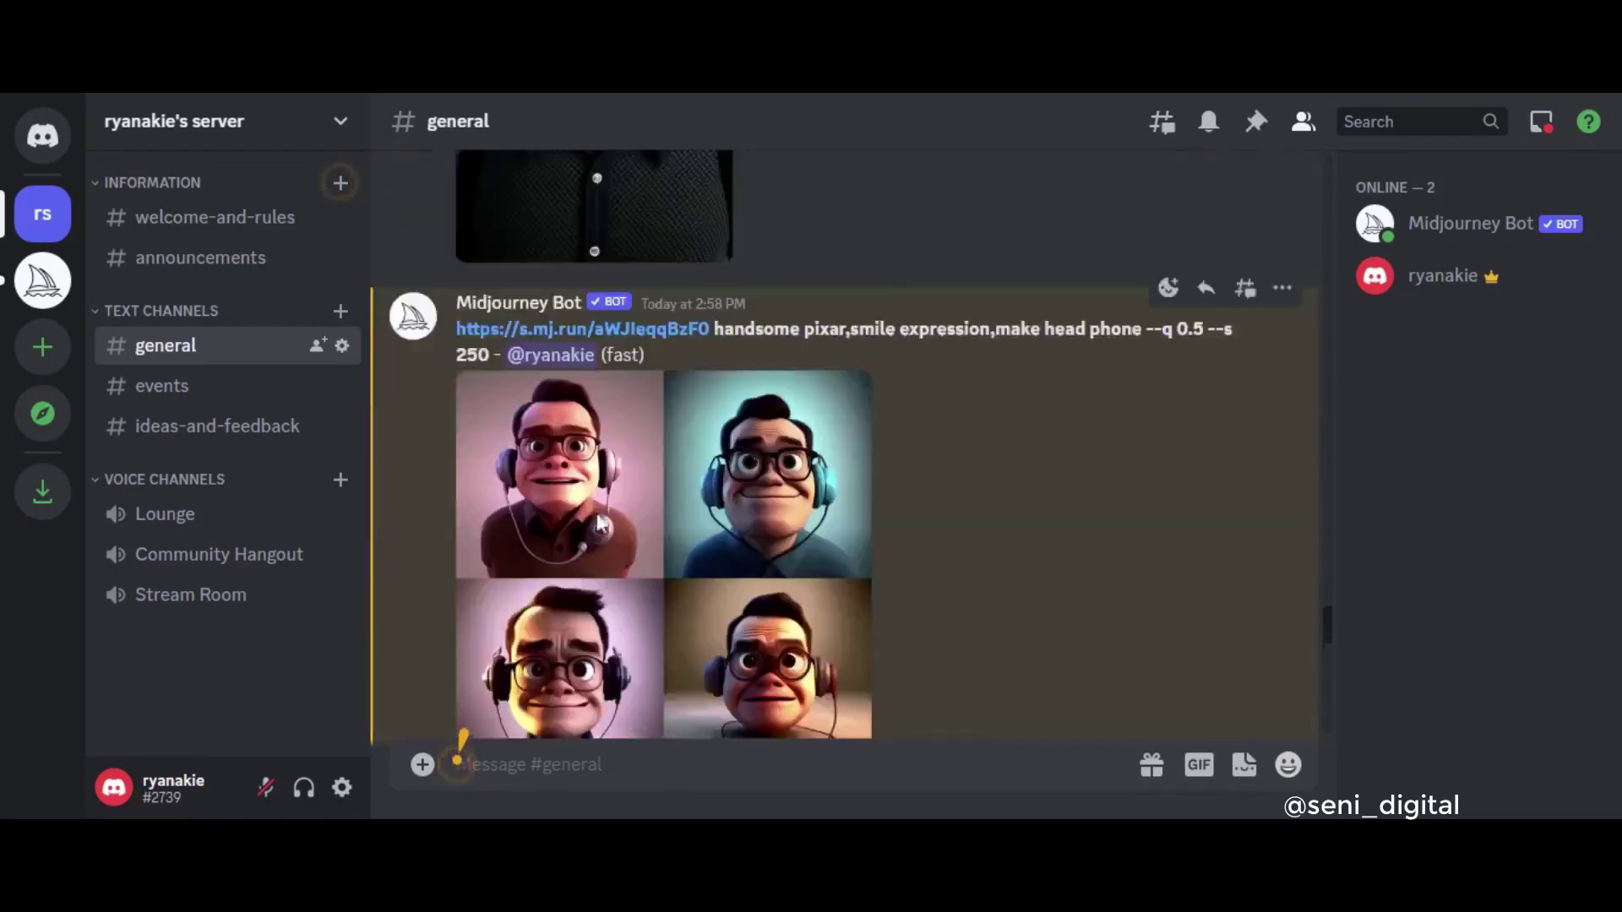
{"action": "scroll", "coordinate": [596, 515], "scroll_direction": "down", "scroll_amount": 15}
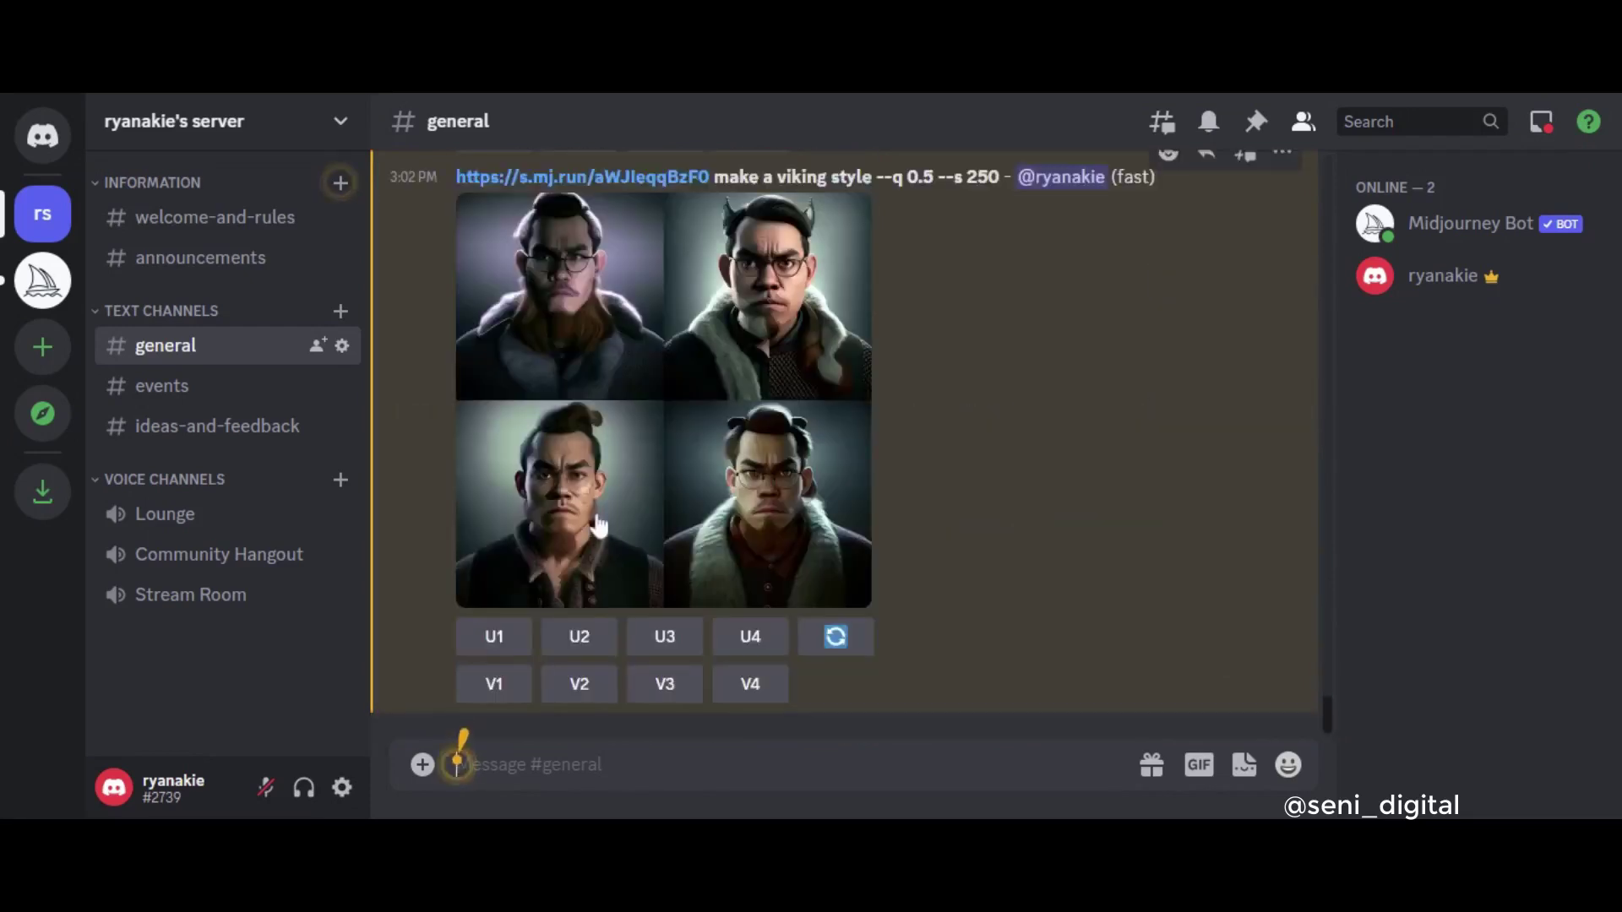
- Upload COW.jpg to #general and view the COW logo enlarged
{"action": "left_click", "coordinate": [431, 769]}
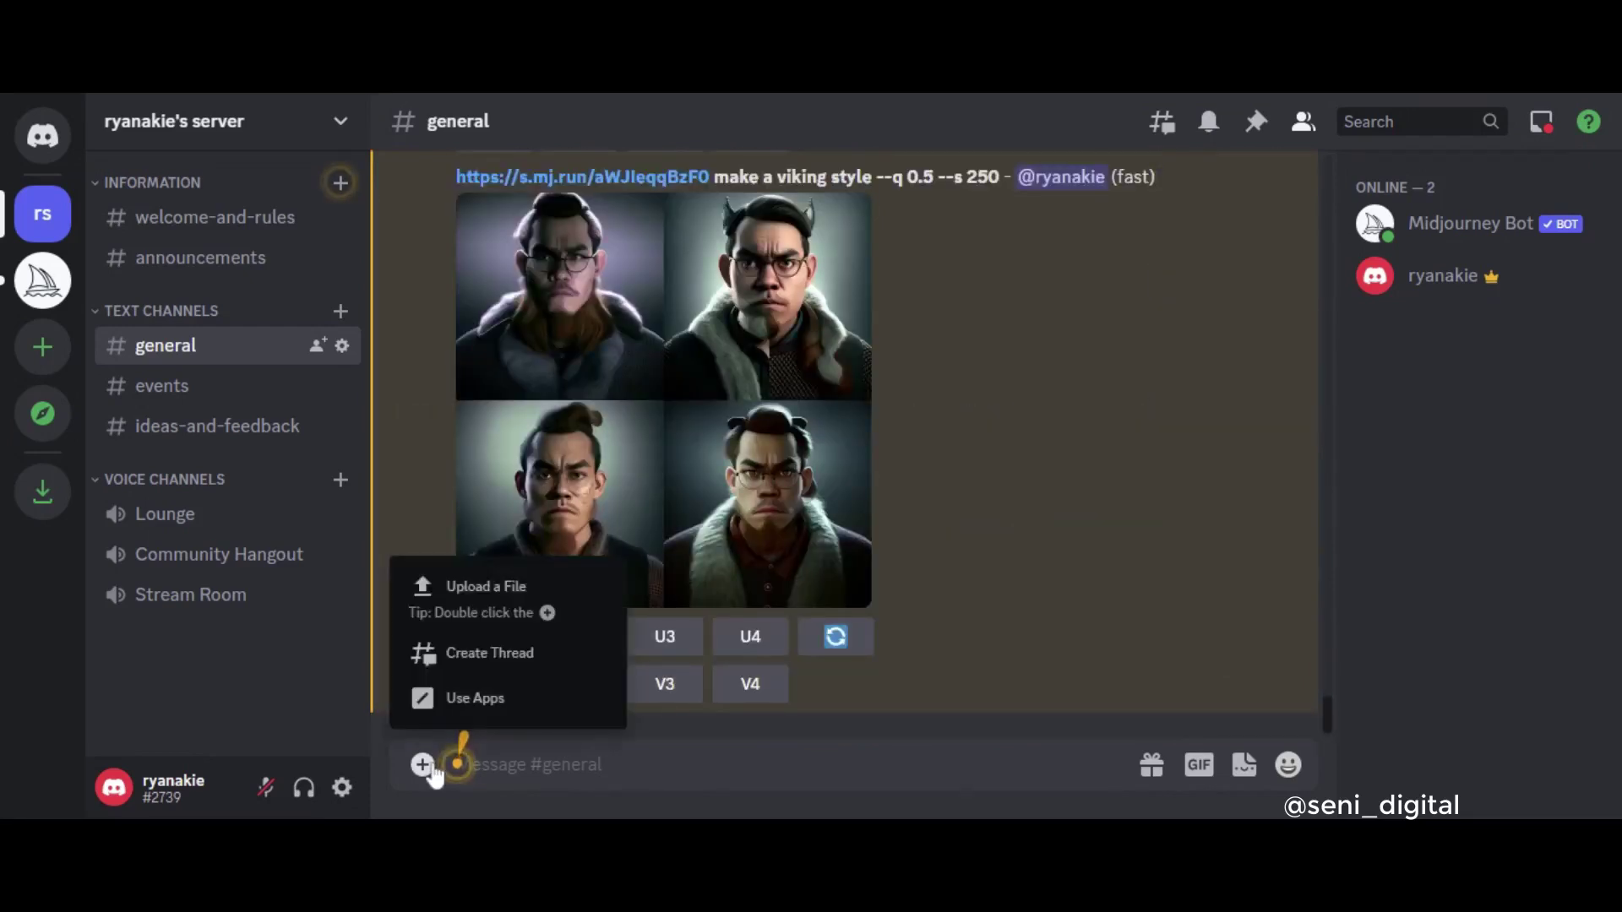
{"action": "left_click", "coordinate": [458, 588]}
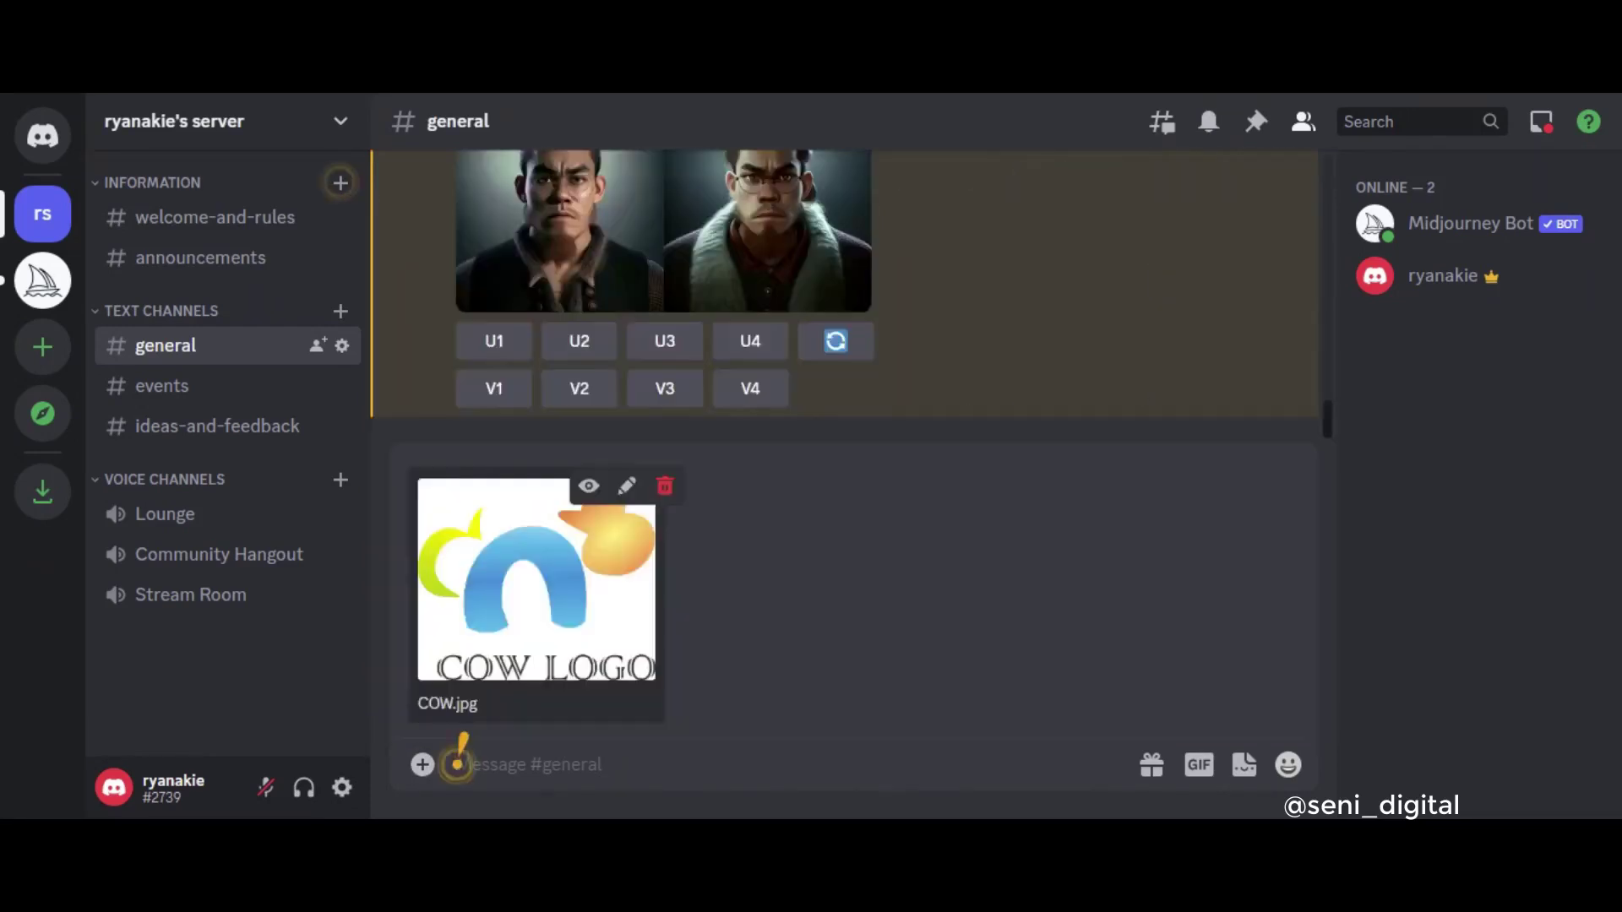
{"action": "key", "text": "Return"}
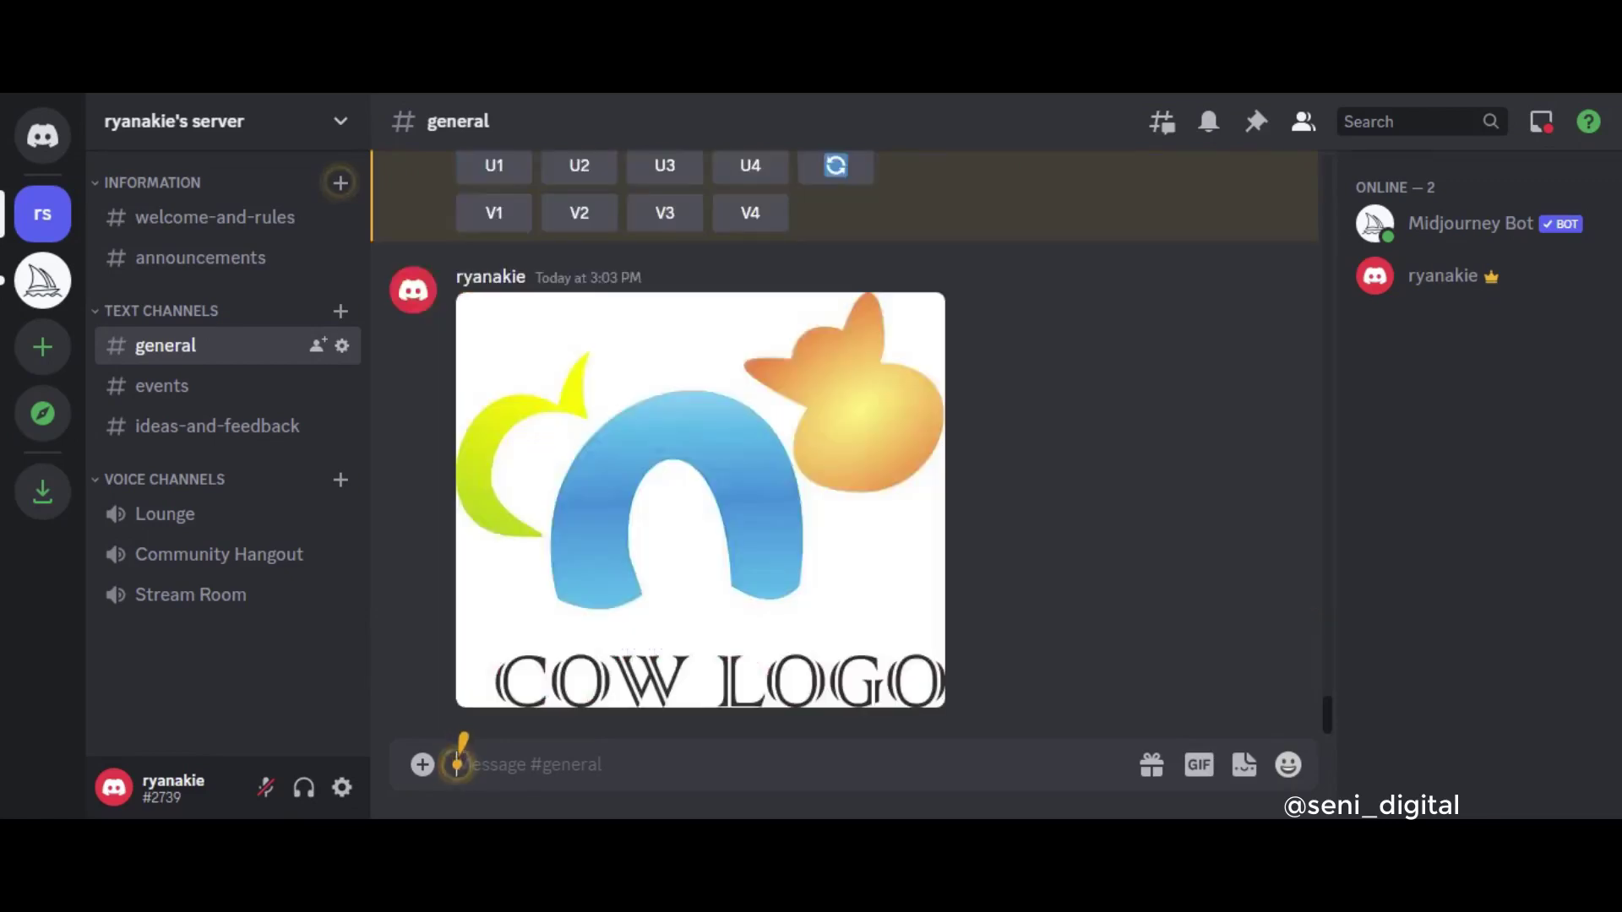
{"action": "right_click", "coordinate": [747, 475]}
{"action": "left_click", "coordinate": [614, 459]}
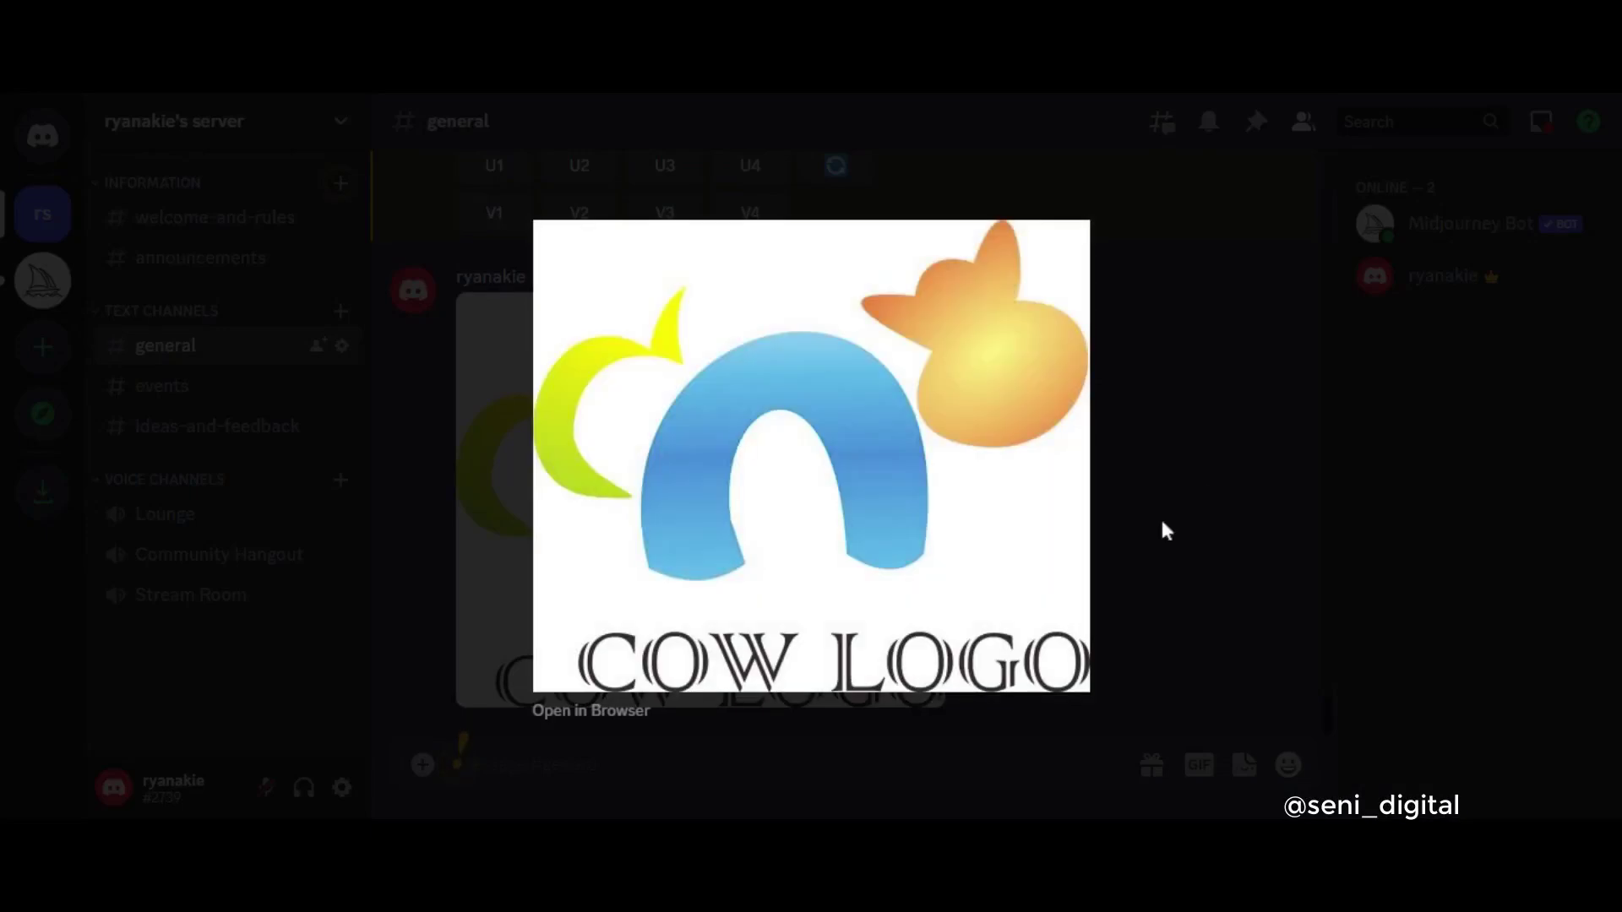
- Run /imagine on the COW logo's link with the prompt '3d render,4k'
{"action": "left_click", "coordinate": [1163, 529]}
{"action": "type", "text": "/imagi"}
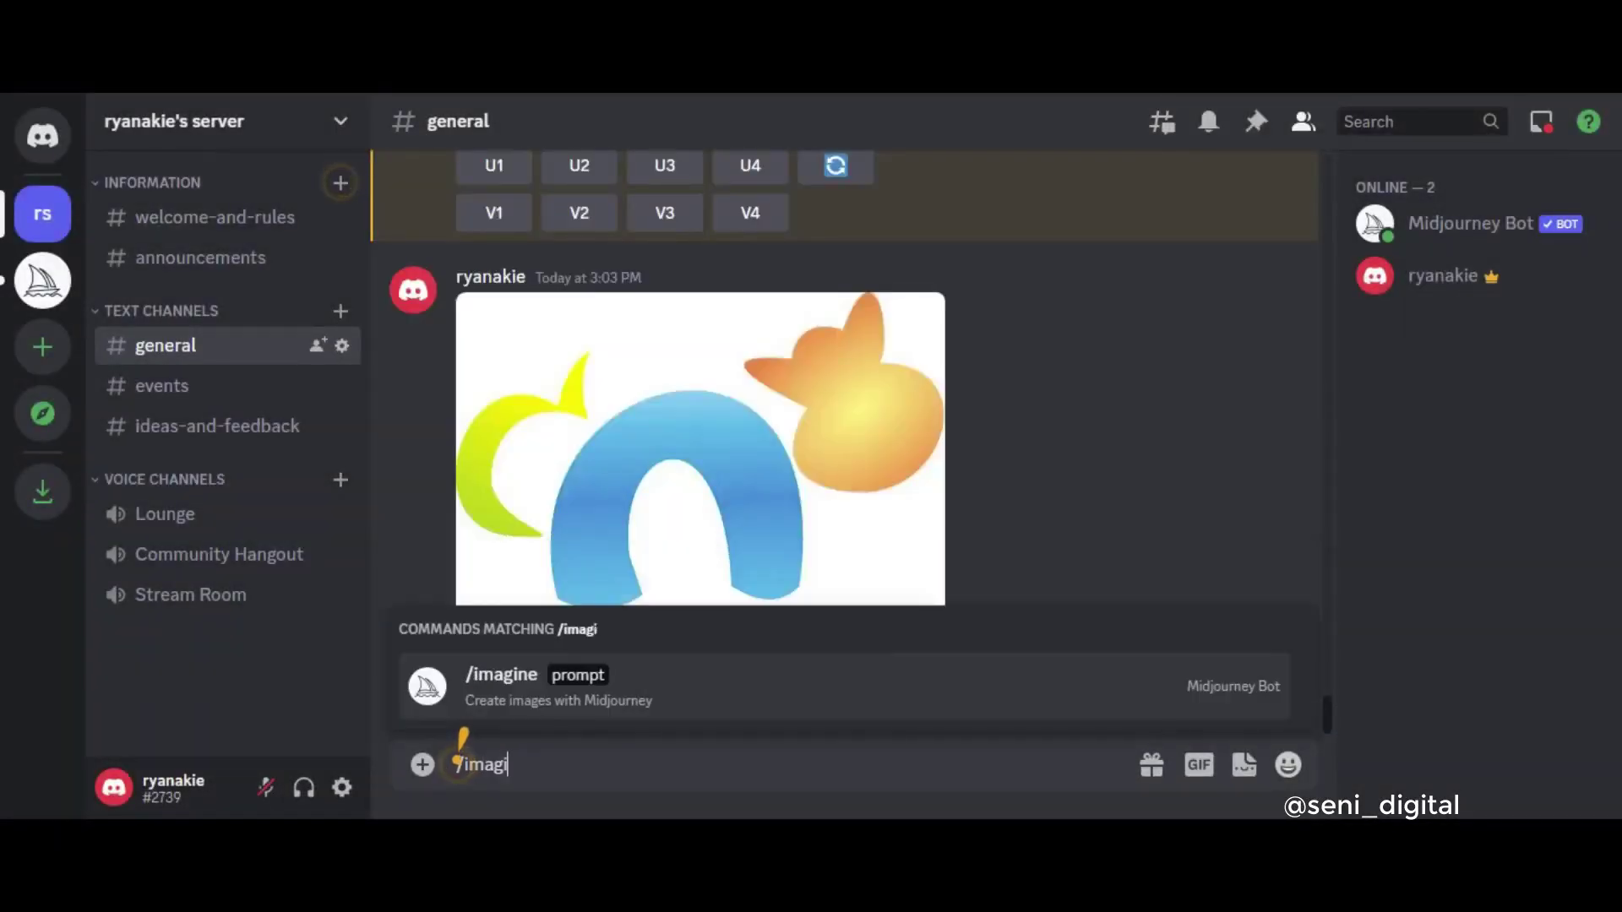
{"action": "key", "text": "Tab"}
{"action": "key", "text": "ctrl+v"}
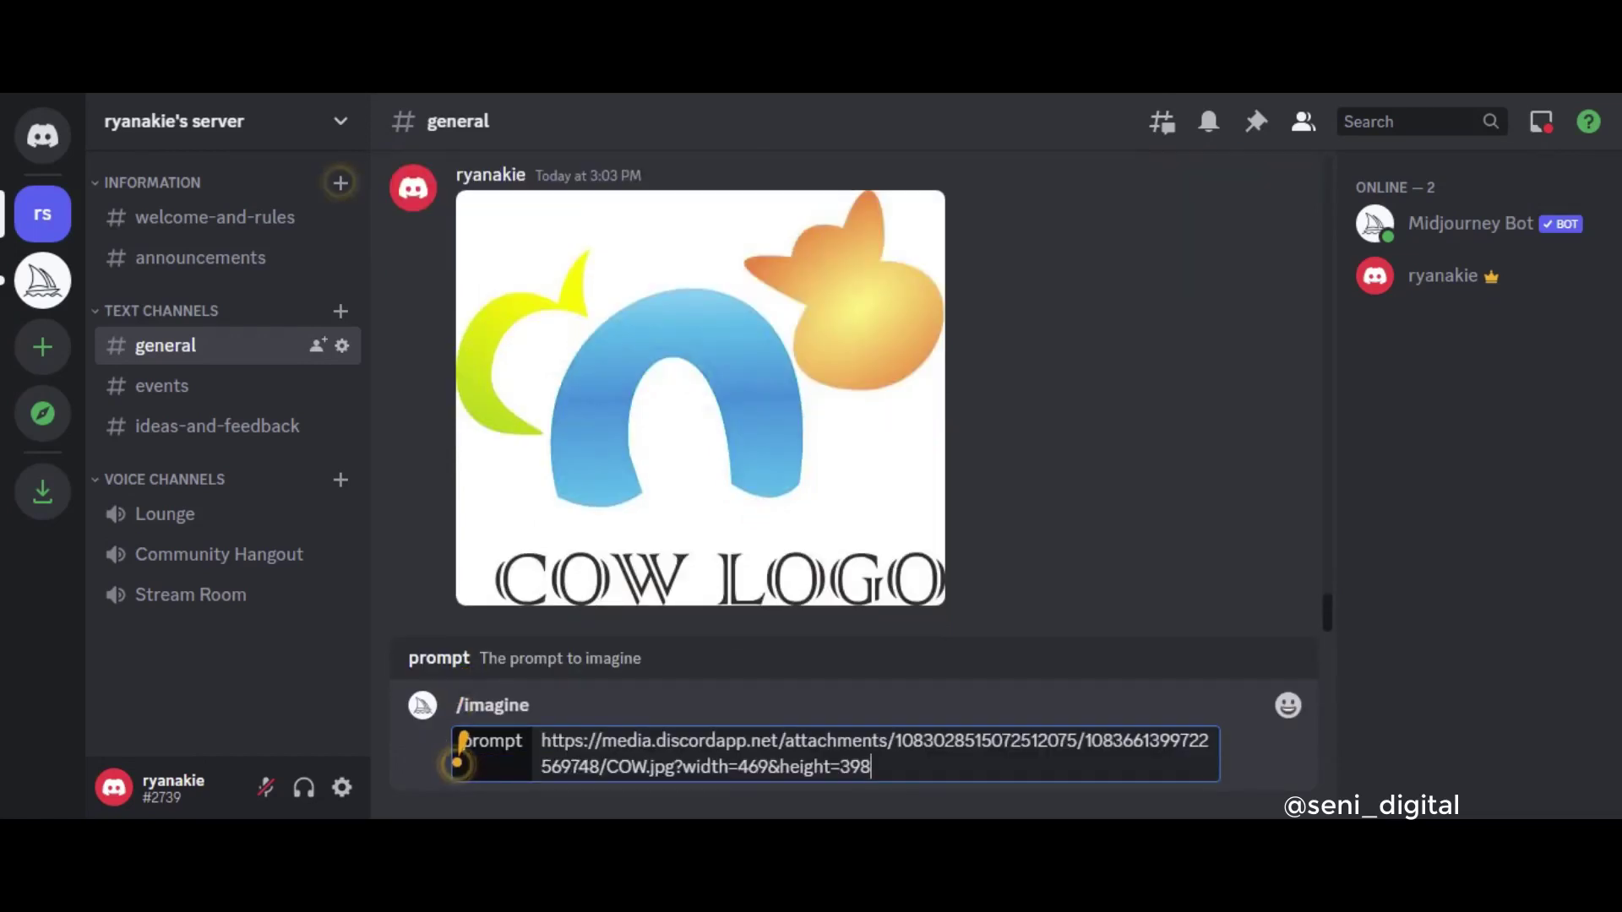
{"action": "type", "text": "3d render,4k"}
{"action": "key", "text": "Return"}
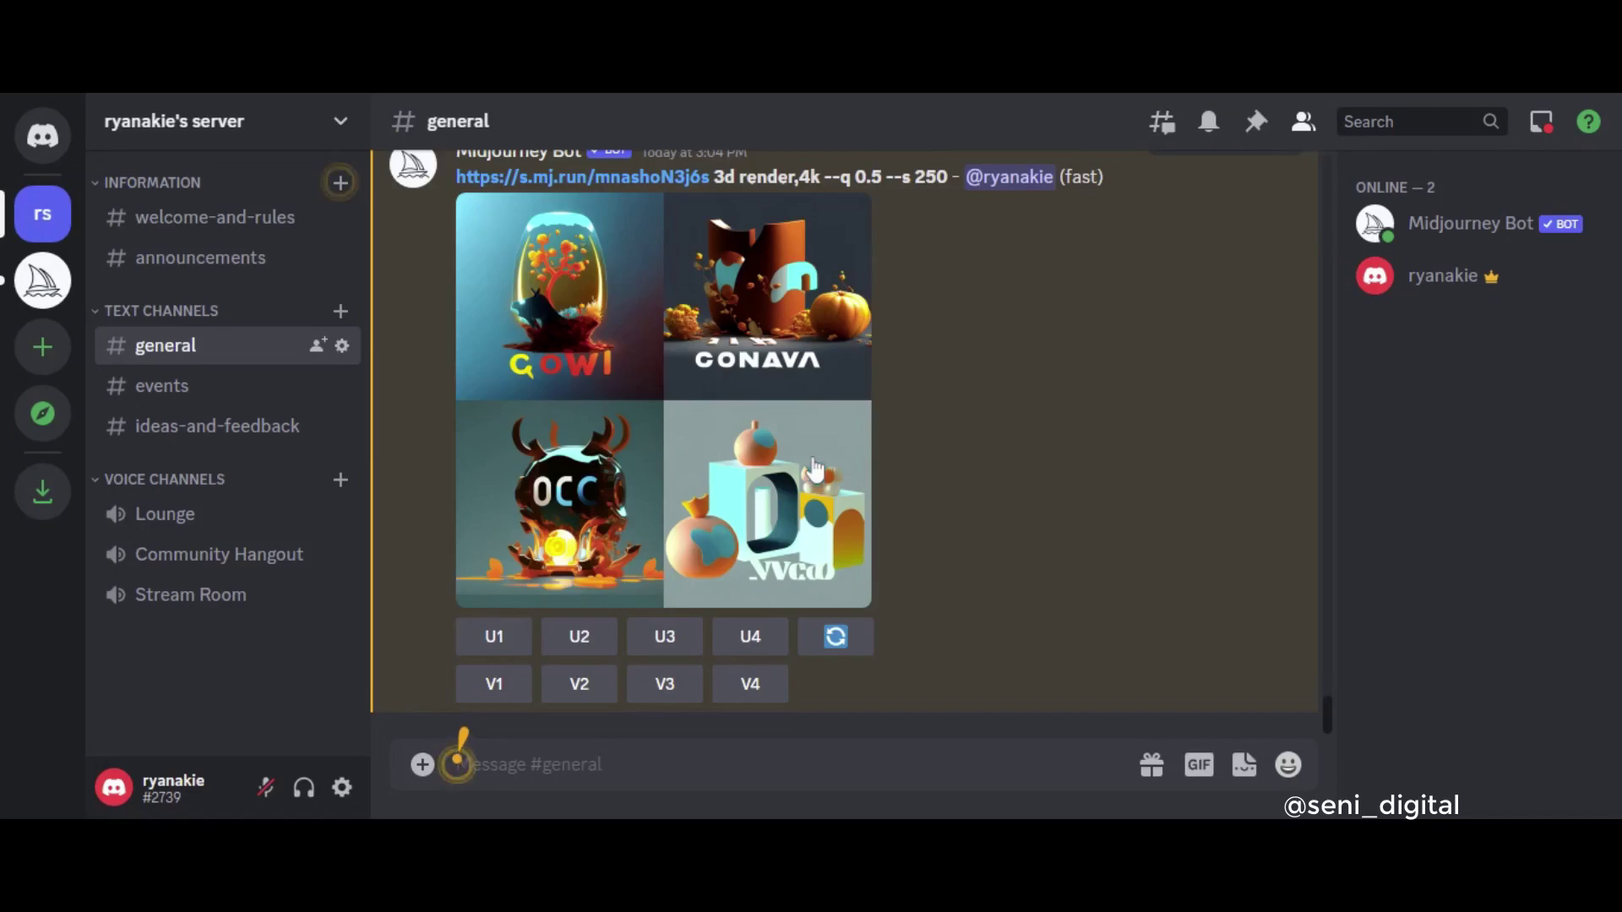
{"action": "scroll", "coordinate": [697, 331], "scroll_direction": "up", "scroll_amount": 5}
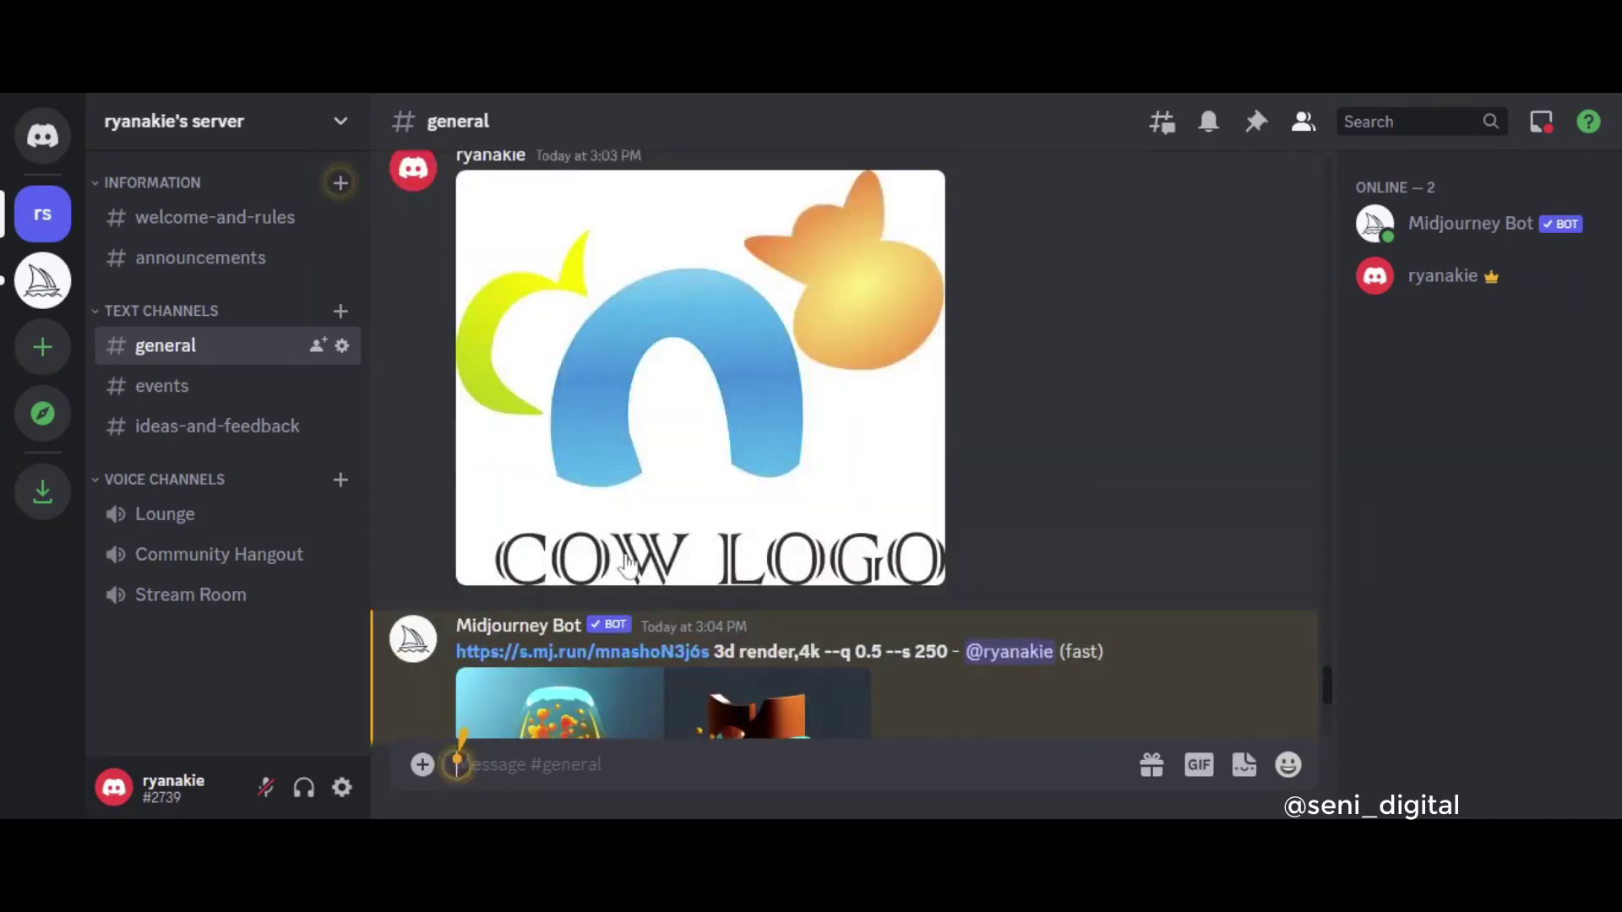
{"action": "scroll", "coordinate": [802, 558], "scroll_direction": "down", "scroll_amount": 5}
- Upload the beauty.jpg line-art portrait and preview it enlarged
{"action": "left_click", "coordinate": [422, 766]}
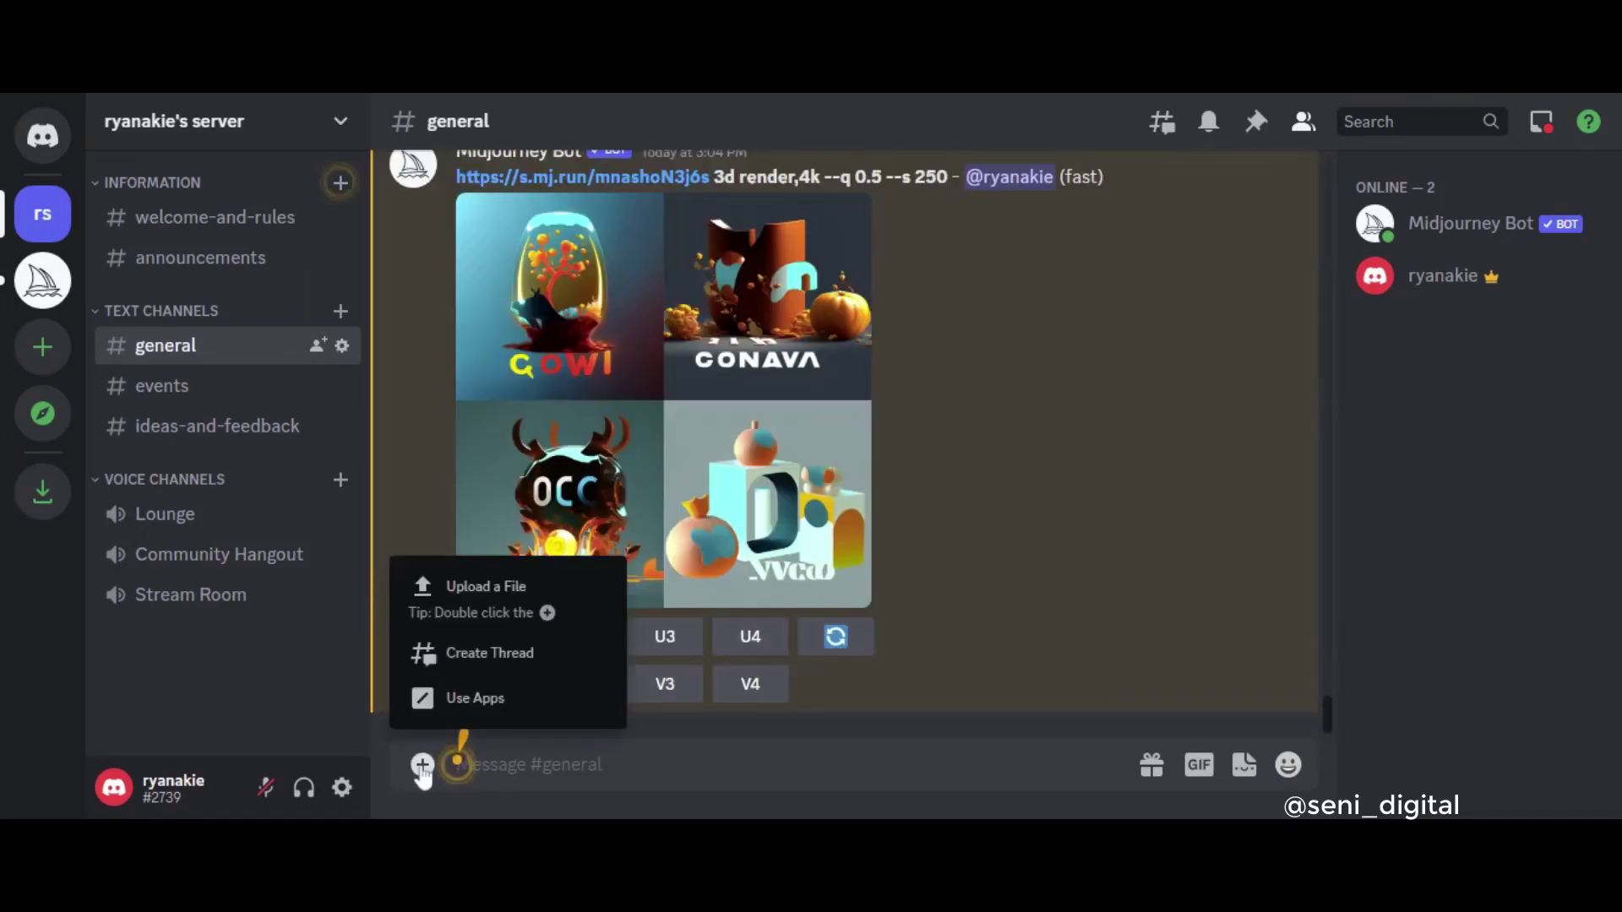
{"action": "left_click", "coordinate": [466, 591]}
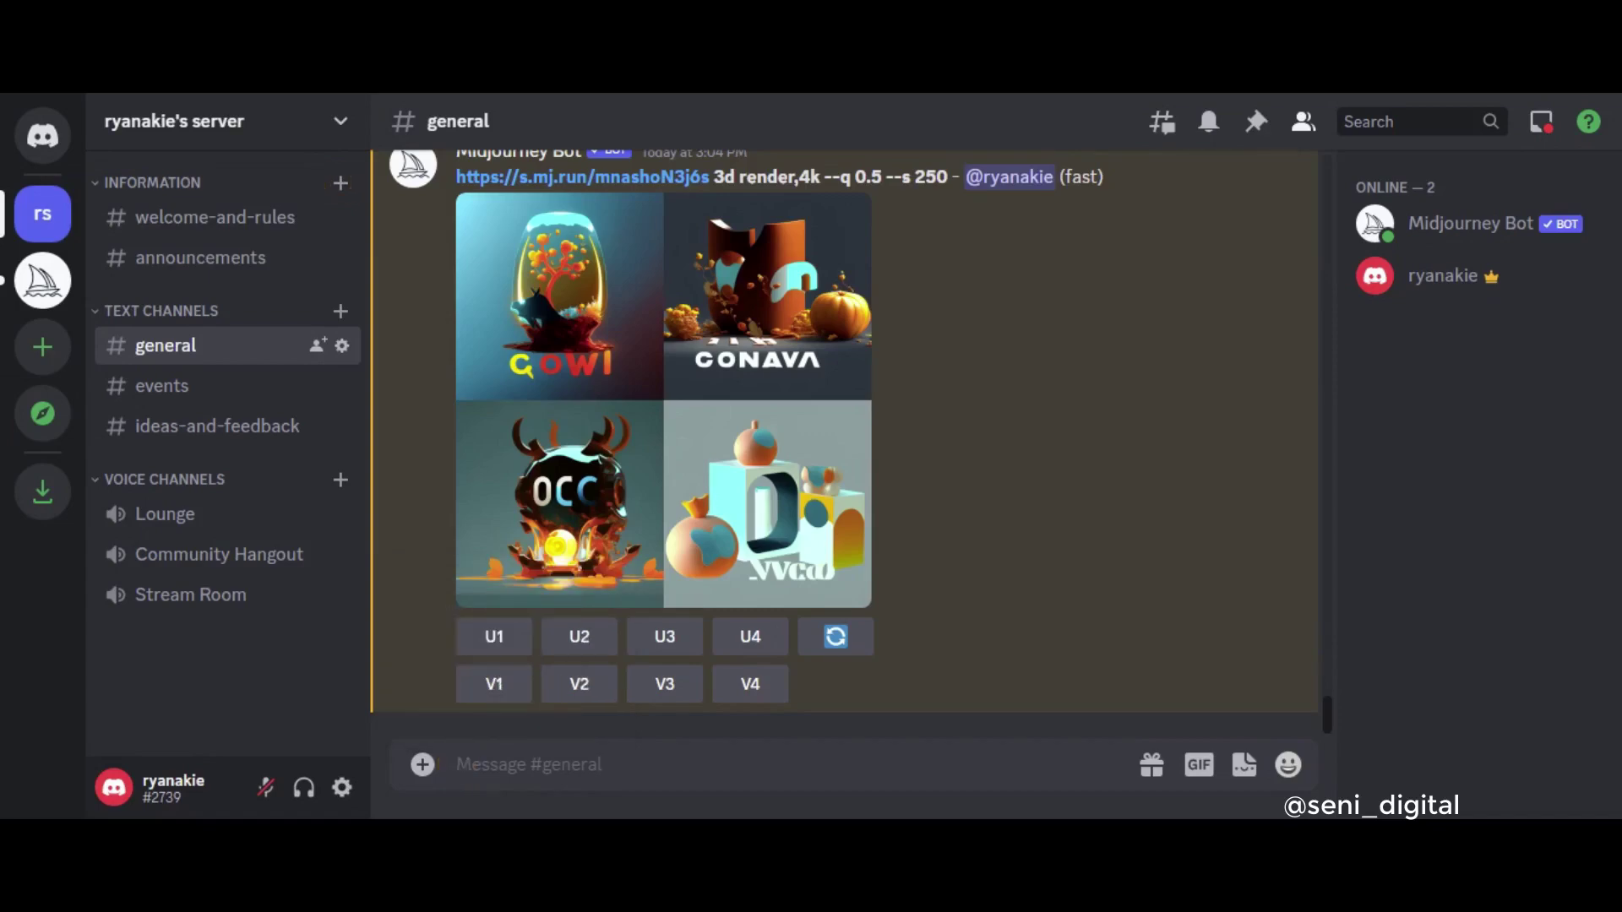
{"action": "key", "text": "Return"}
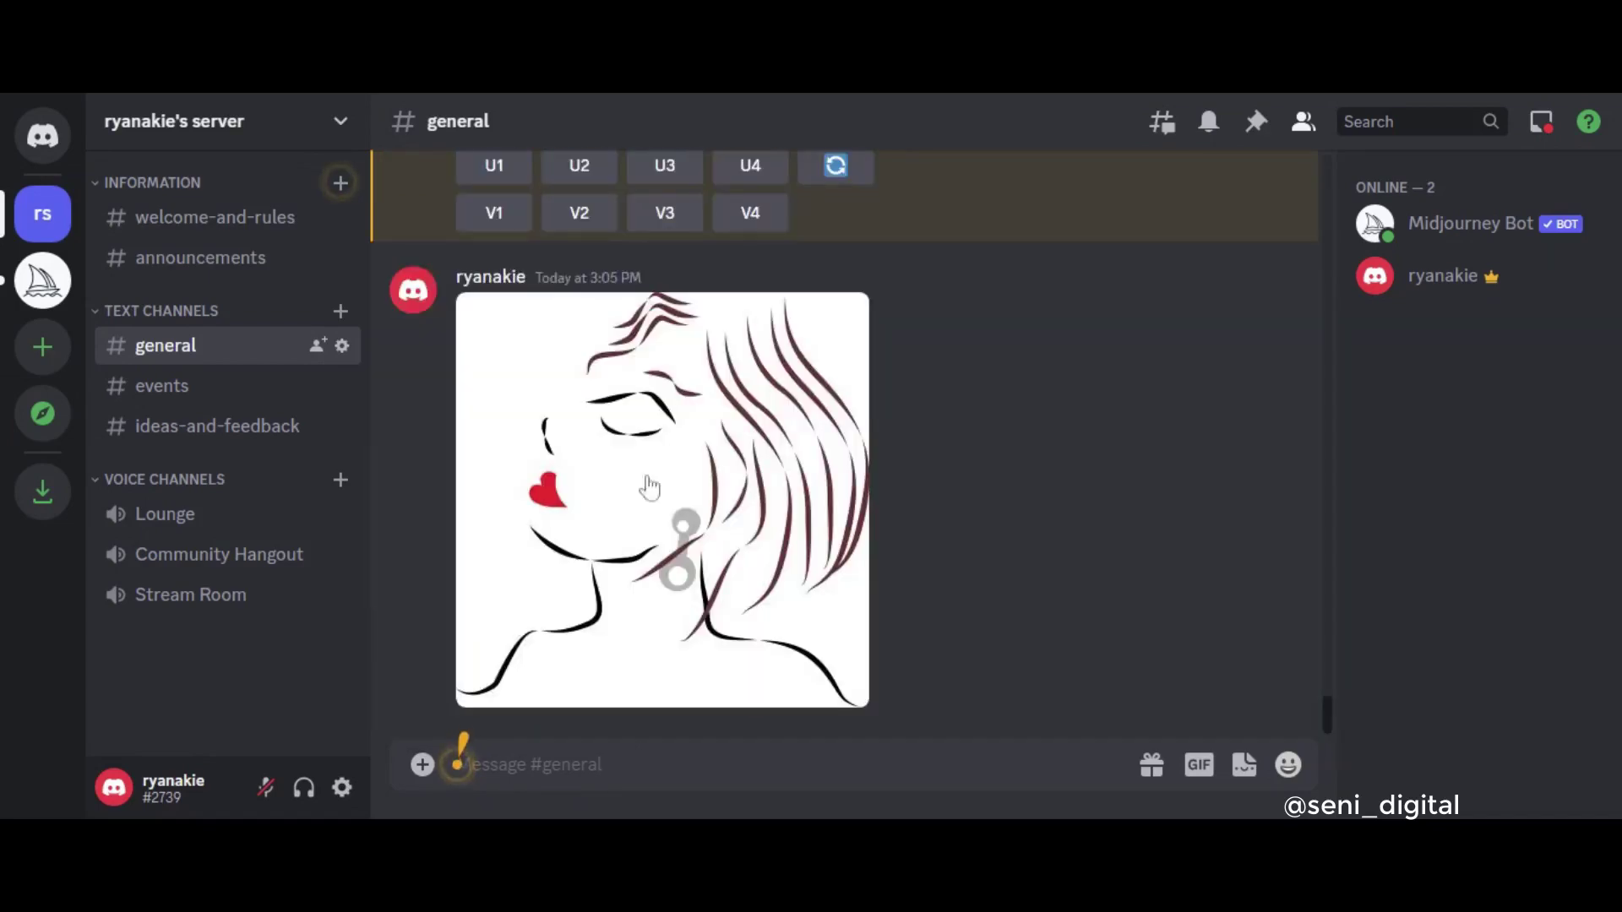
{"action": "left_click", "coordinate": [641, 485]}
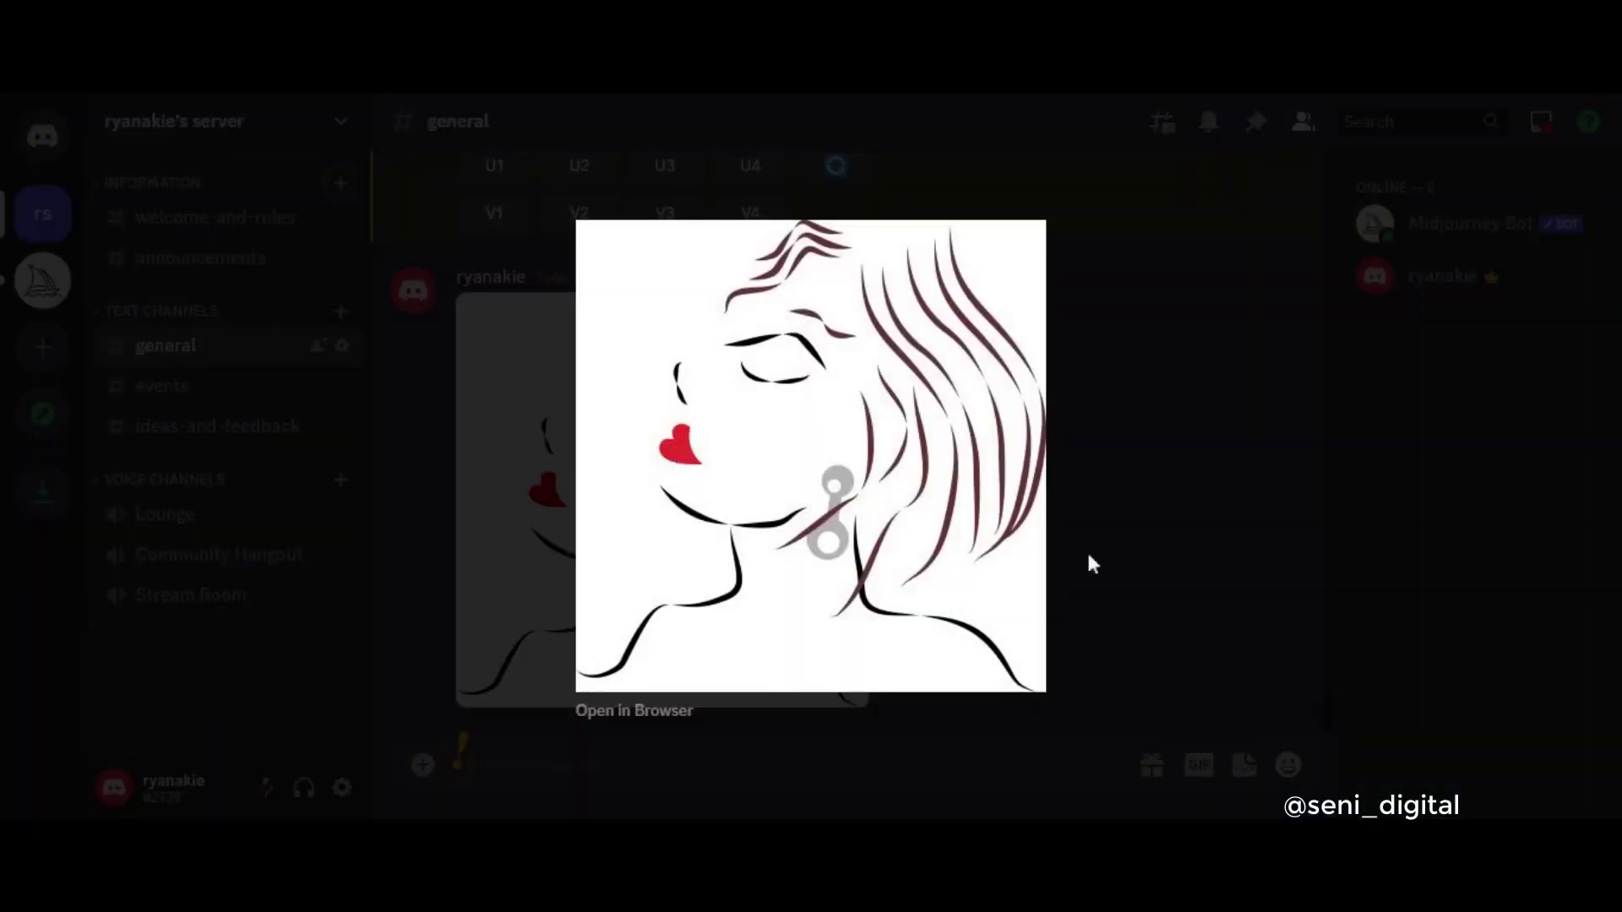
{"action": "left_click", "coordinate": [1089, 564]}
- Run /imagine on the portrait's link with '3d render,female cute,beauty'
{"action": "type", "text": "/imag"}
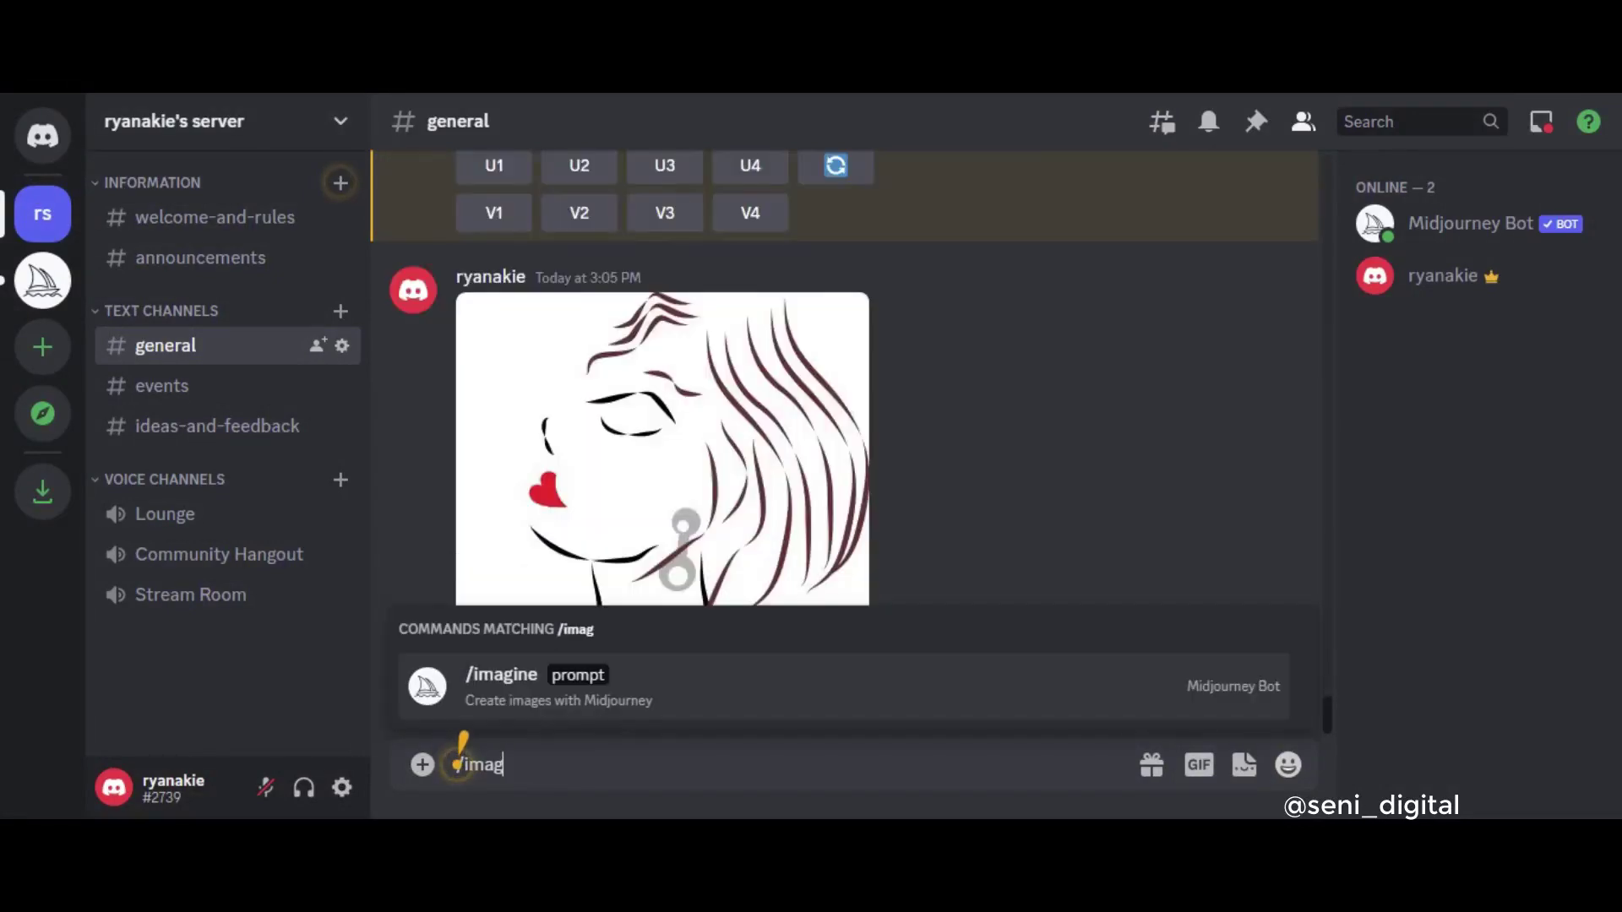
{"action": "type", "text": "in"}
{"action": "key", "text": "Tab"}
{"action": "key", "text": "ctrl+v"}
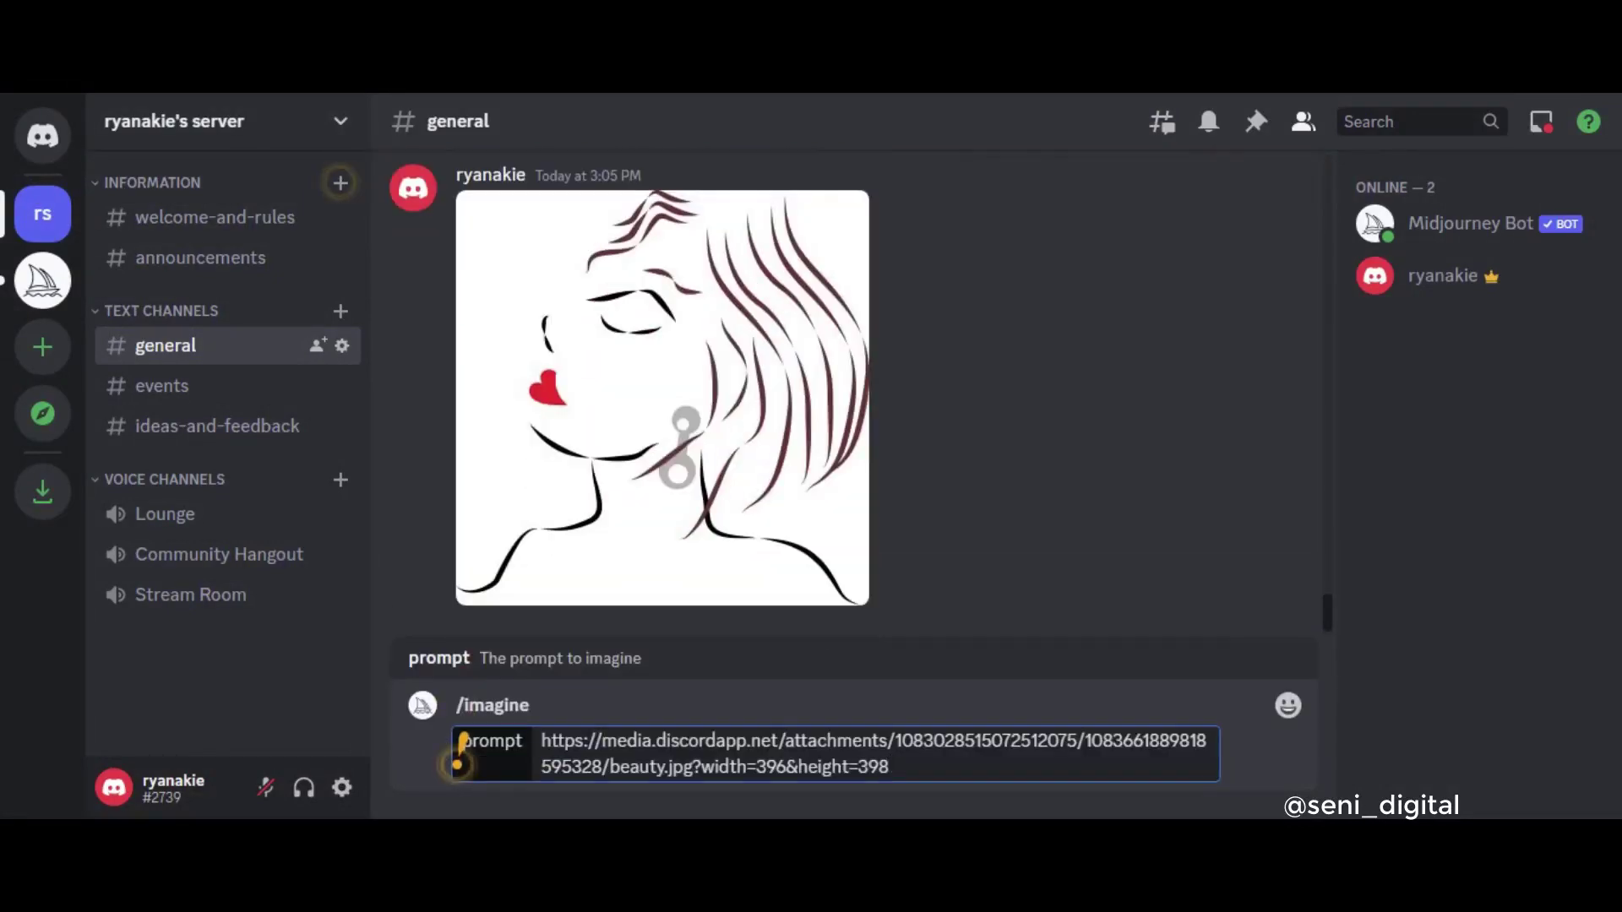
{"action": "type", "text": "3d render,fema"}
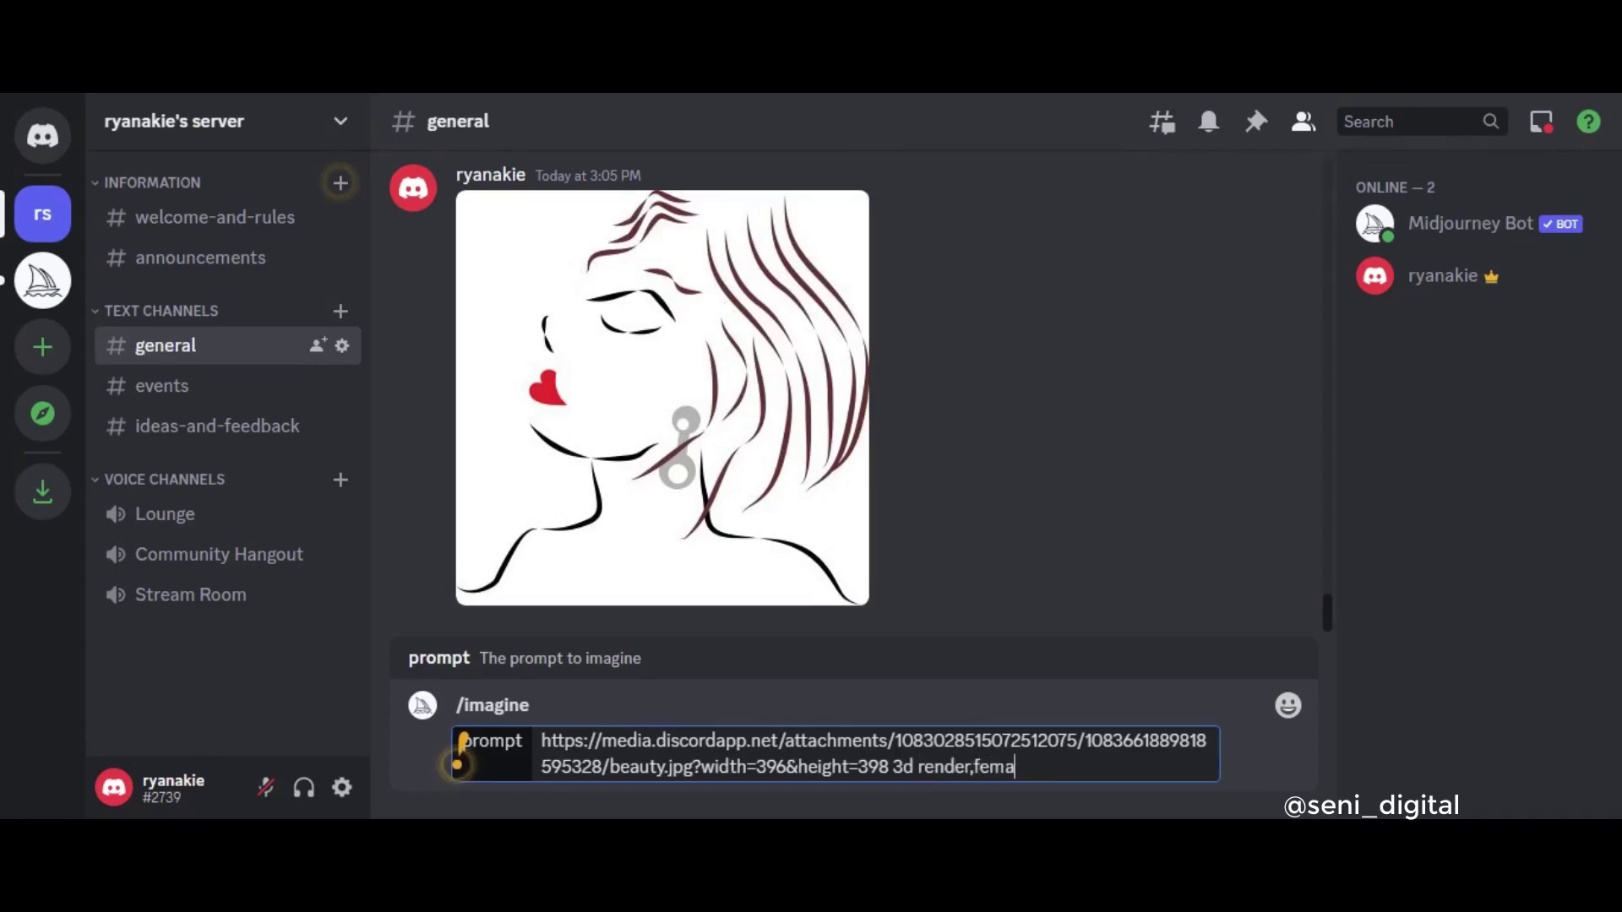
{"action": "type", "text": "le cute,beauty"}
{"action": "key", "text": "Return"}
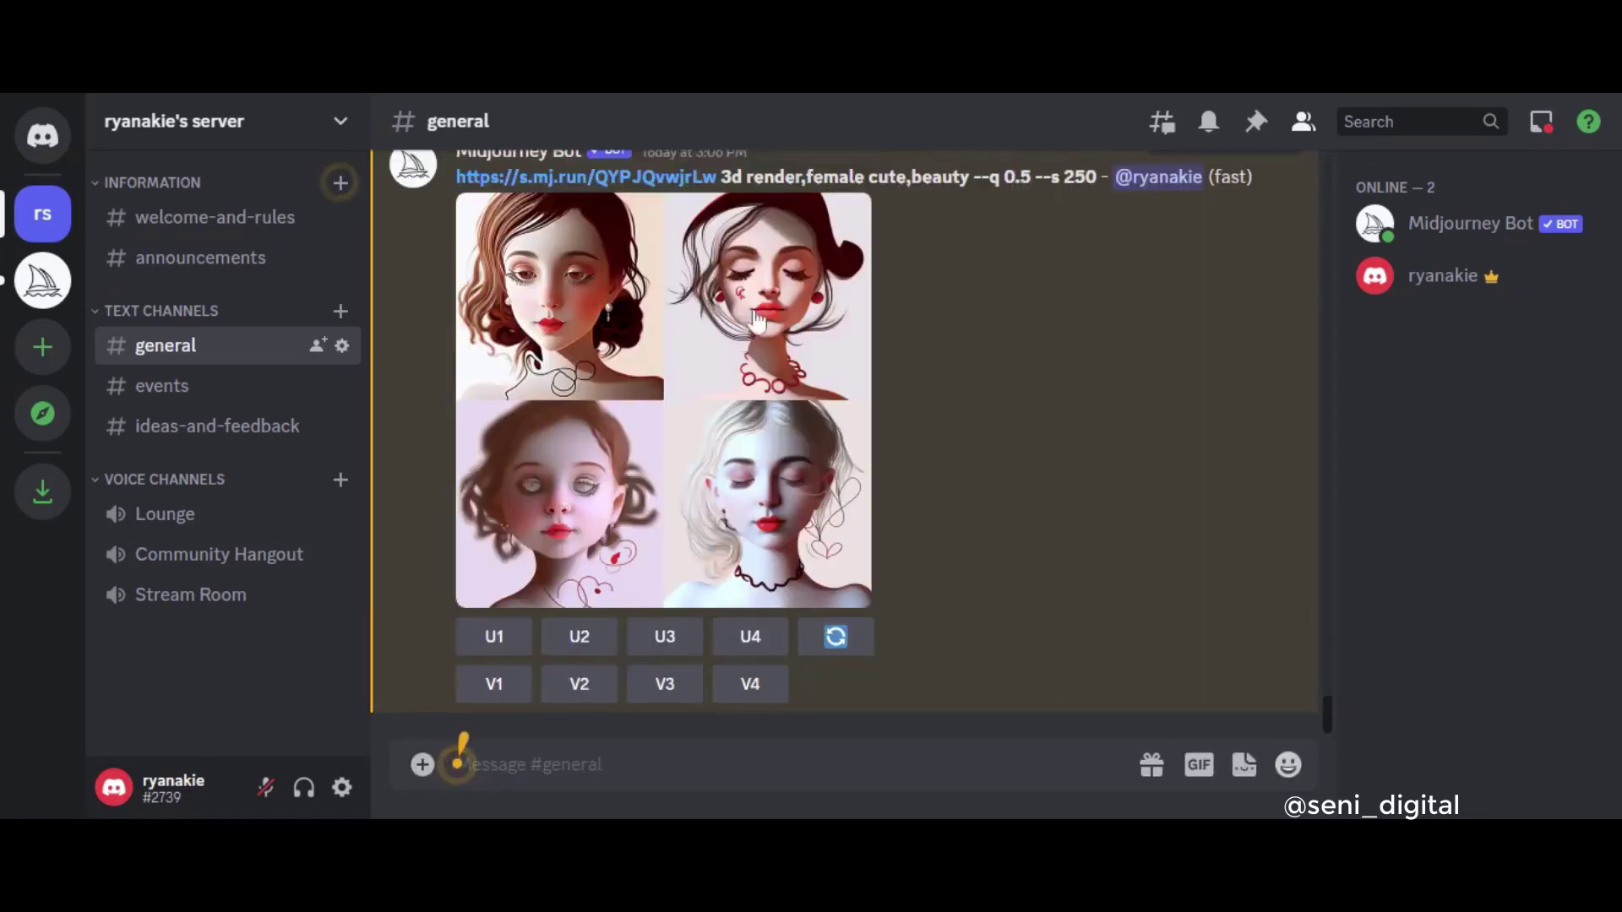
- Queue an upscale of image 2 from the cute female grid, then browse earlier results
{"action": "left_click", "coordinate": [583, 645]}
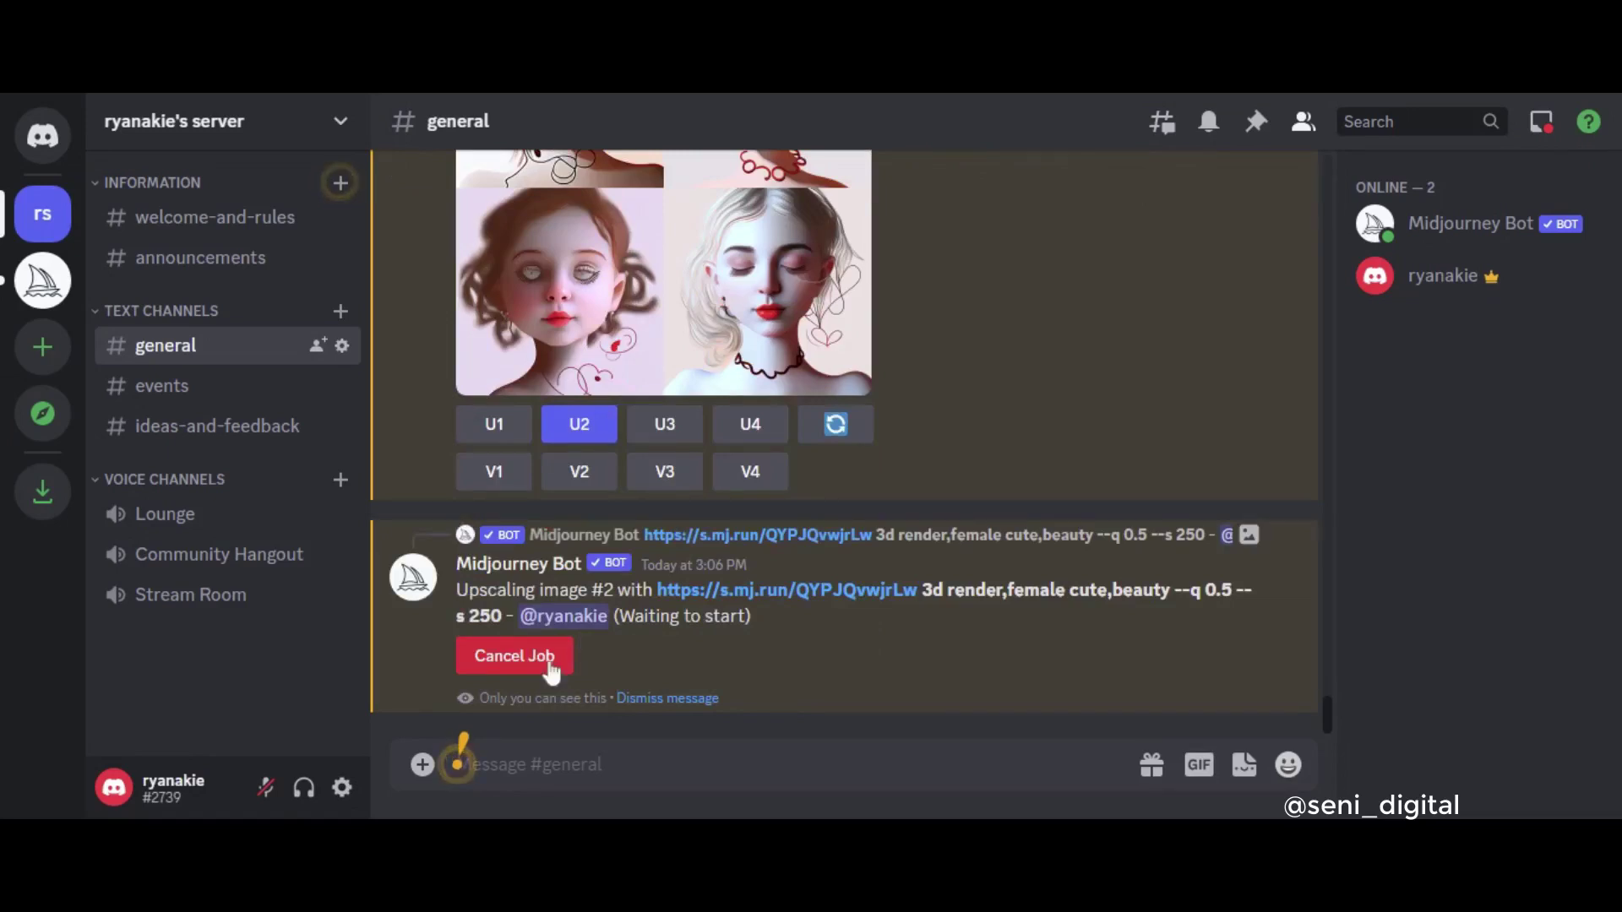
{"action": "scroll", "coordinate": [941, 468], "scroll_direction": "up", "scroll_amount": 5}
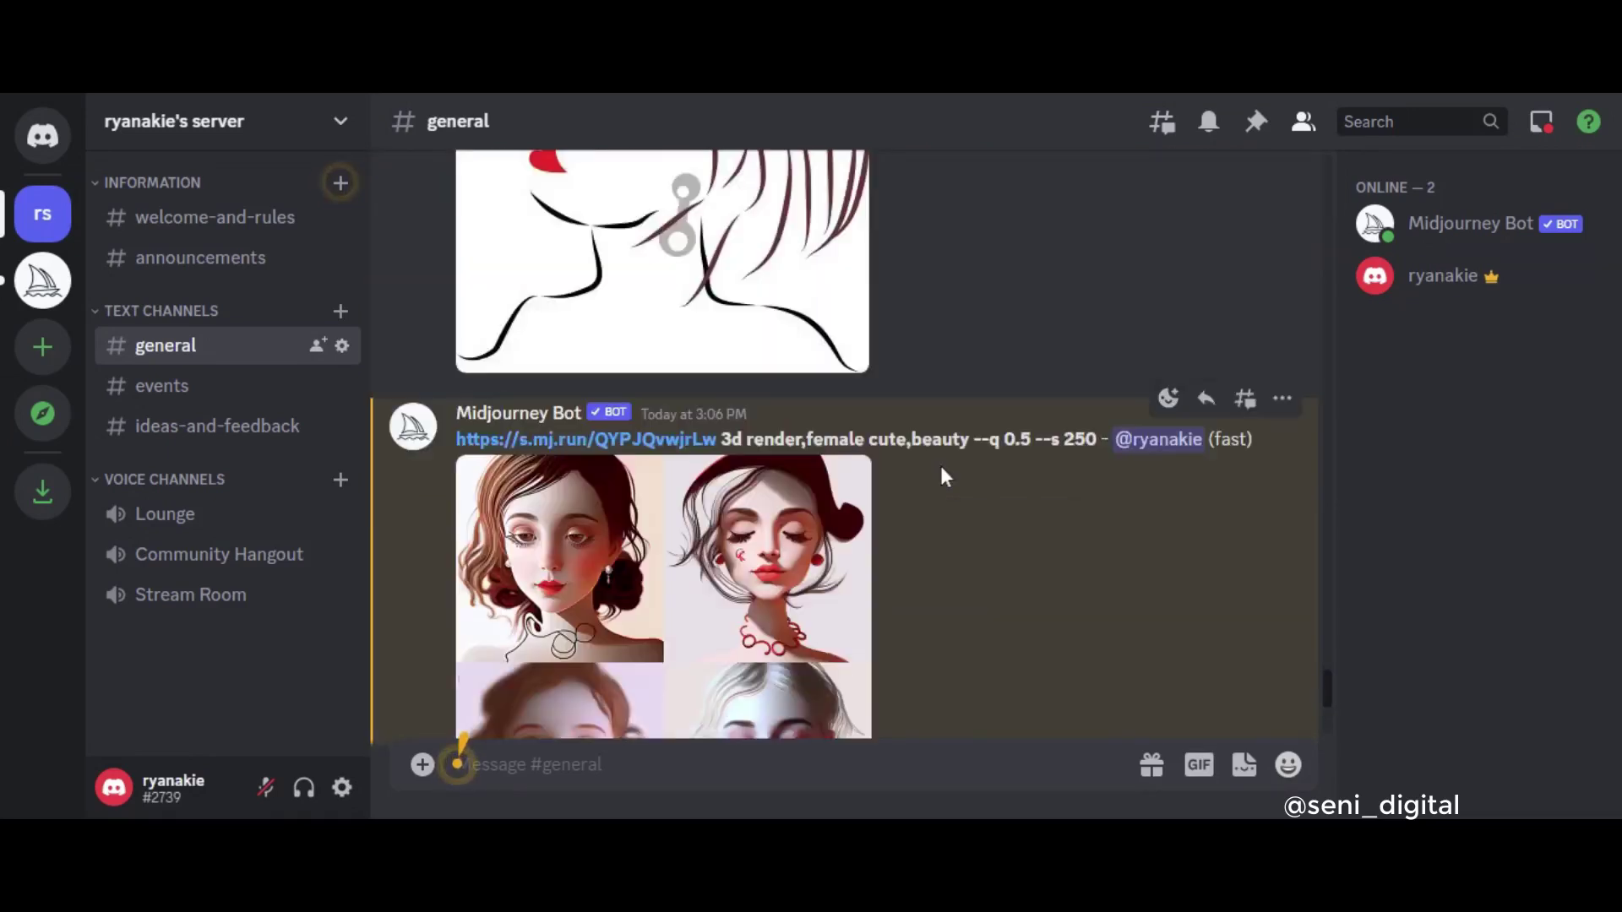
{"action": "scroll", "coordinate": [944, 477], "scroll_direction": "up", "scroll_amount": 4}
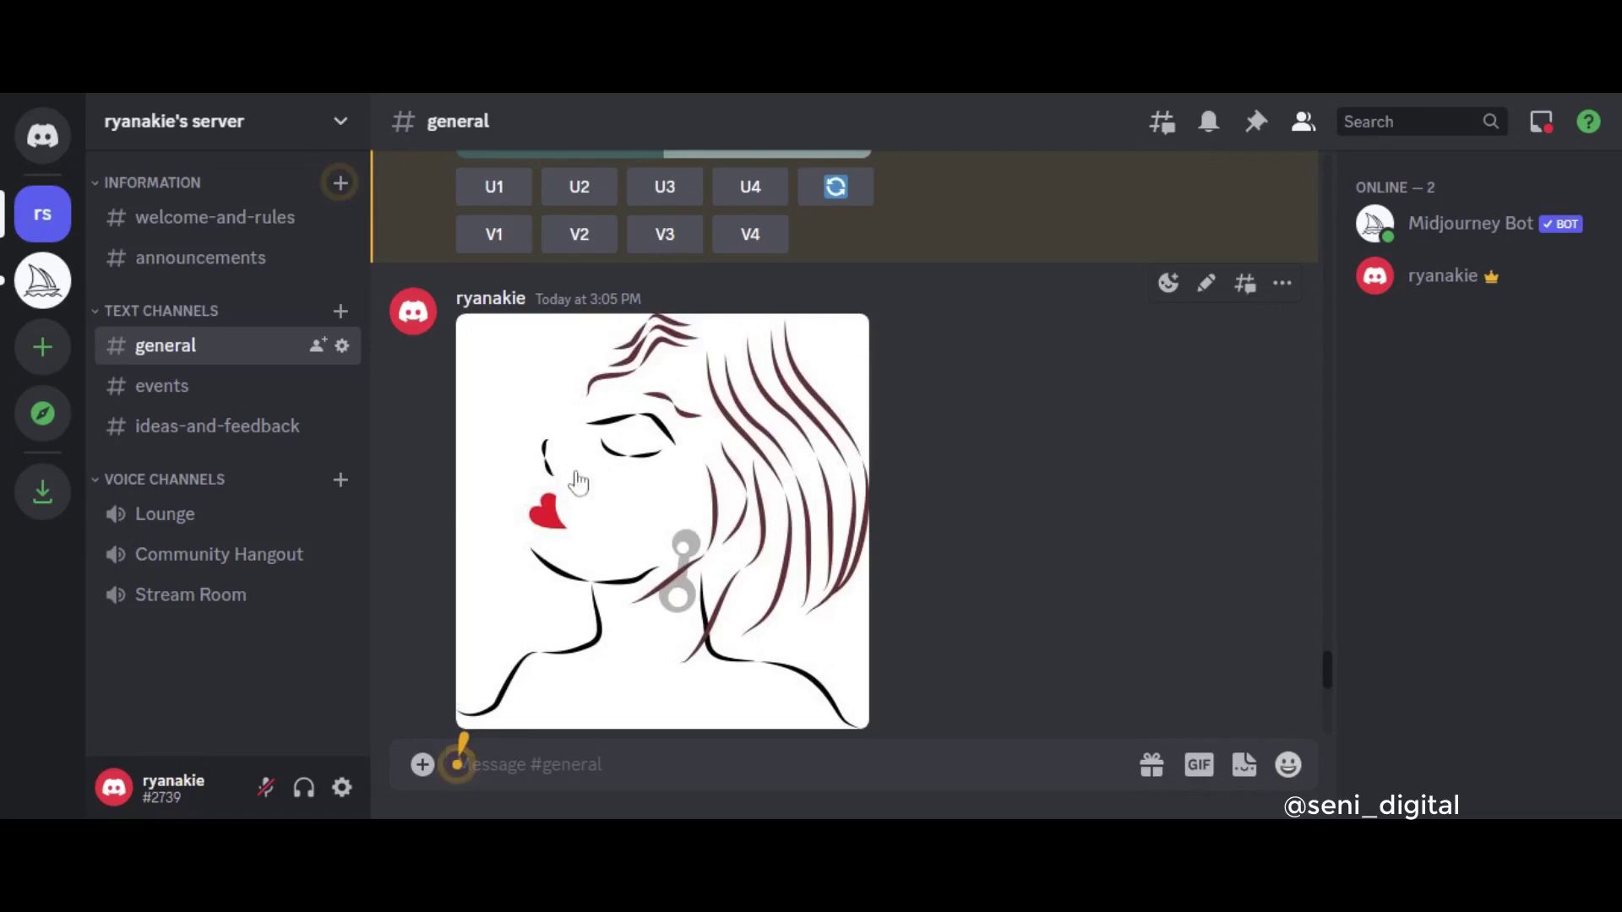
{"action": "scroll", "coordinate": [926, 488], "scroll_direction": "down", "scroll_amount": 5}
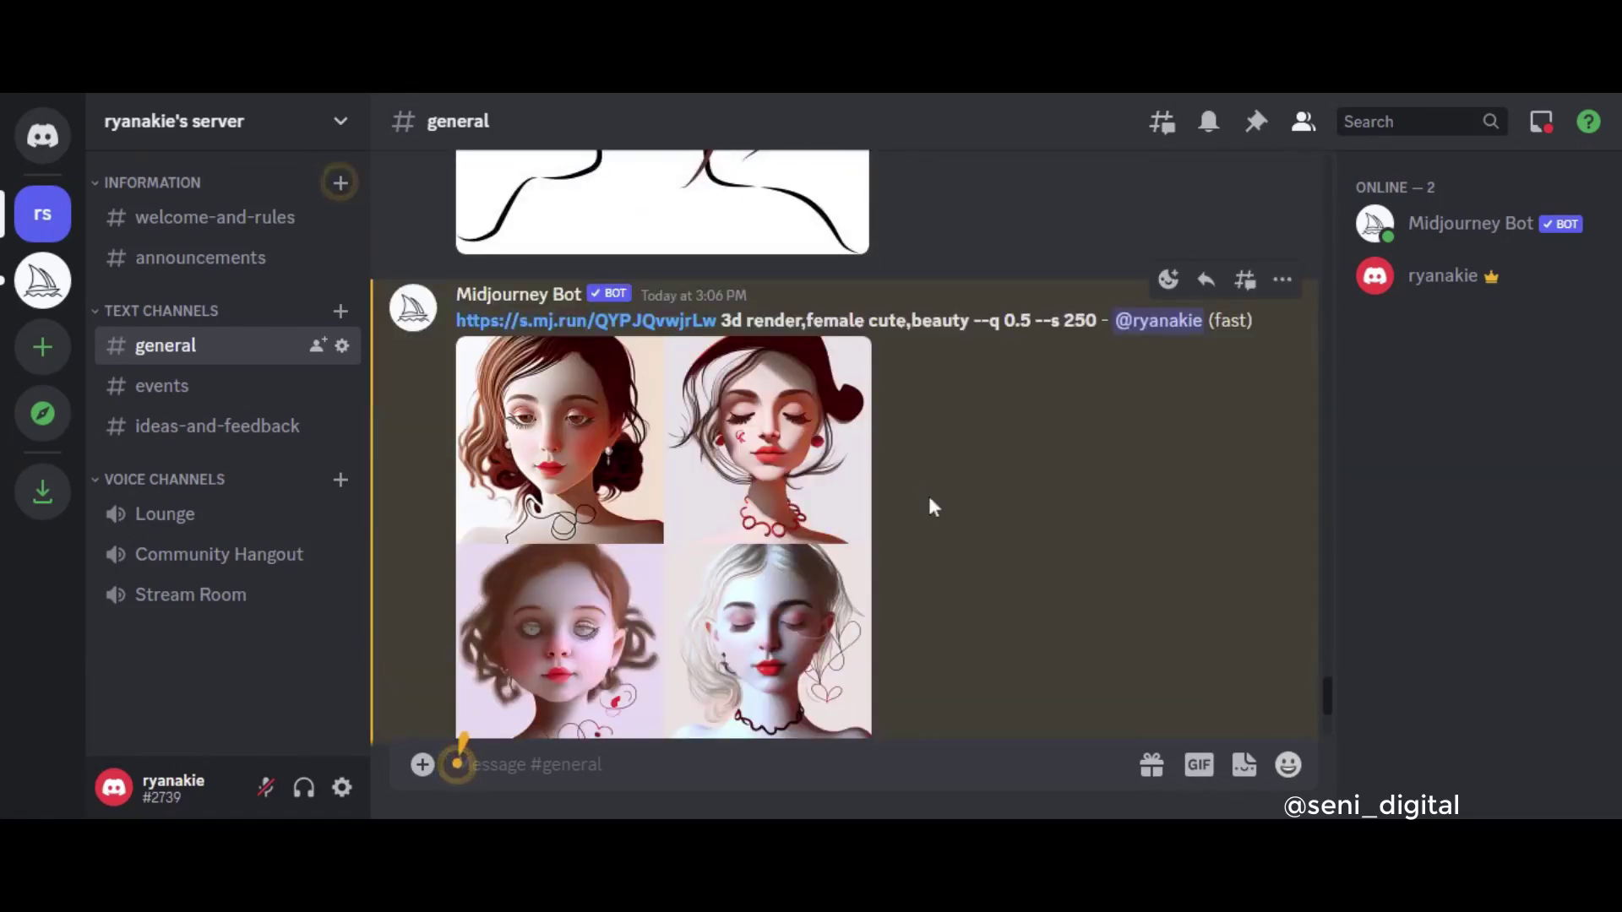
{"action": "scroll", "coordinate": [934, 505], "scroll_direction": "down", "scroll_amount": 4}
{"action": "scroll", "coordinate": [921, 489], "scroll_direction": "up", "scroll_amount": 15}
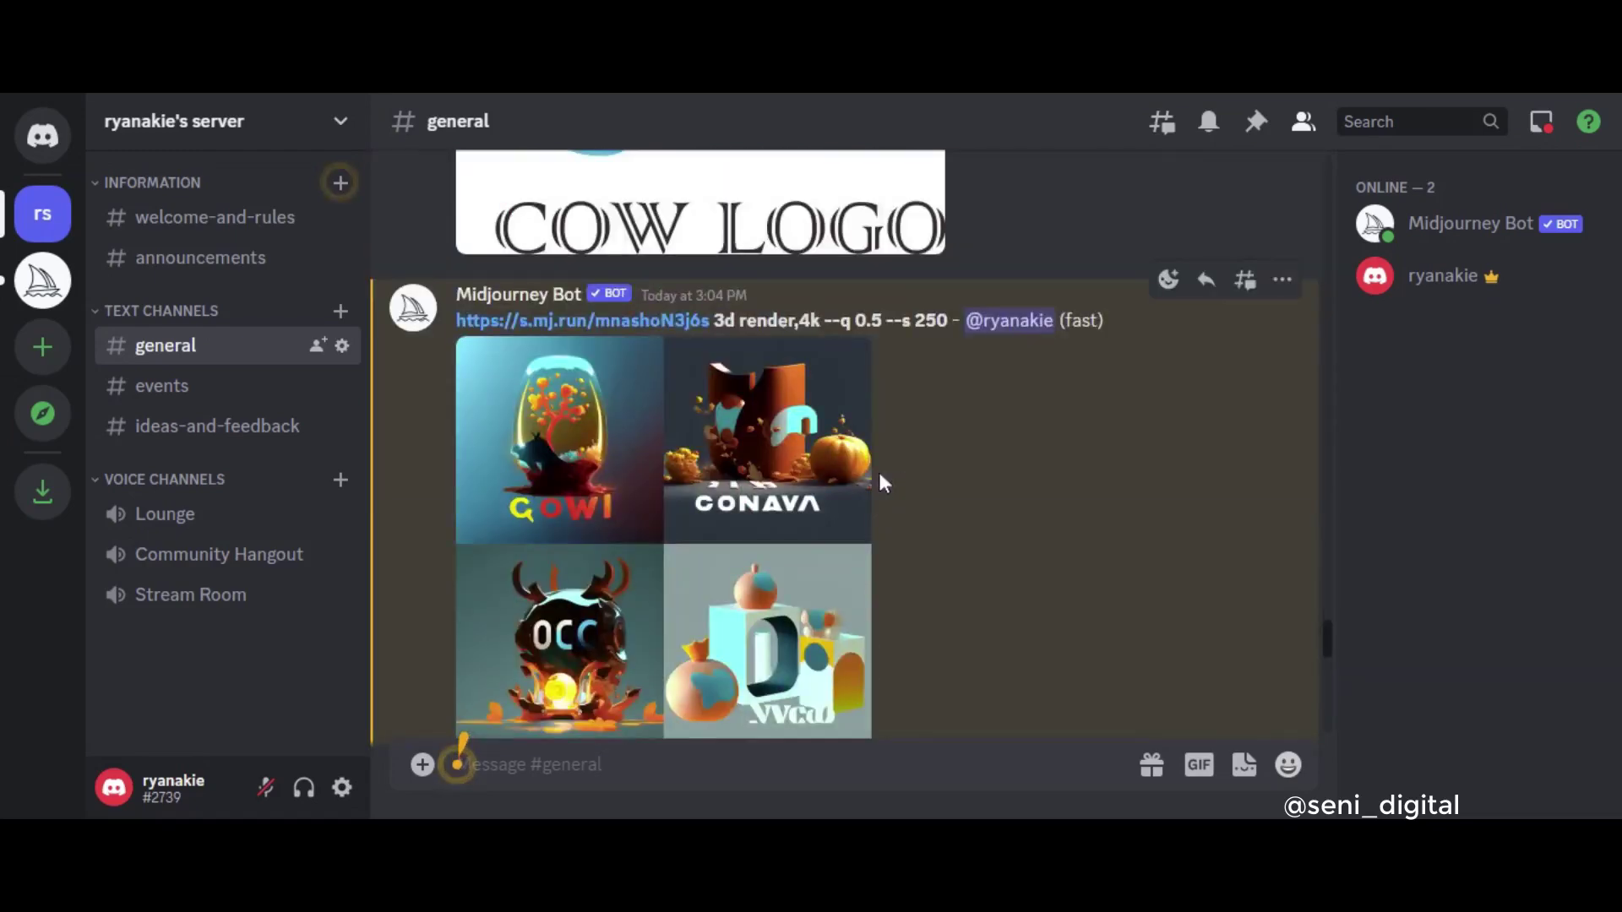
{"action": "scroll", "coordinate": [728, 466], "scroll_direction": "up", "scroll_amount": 4}
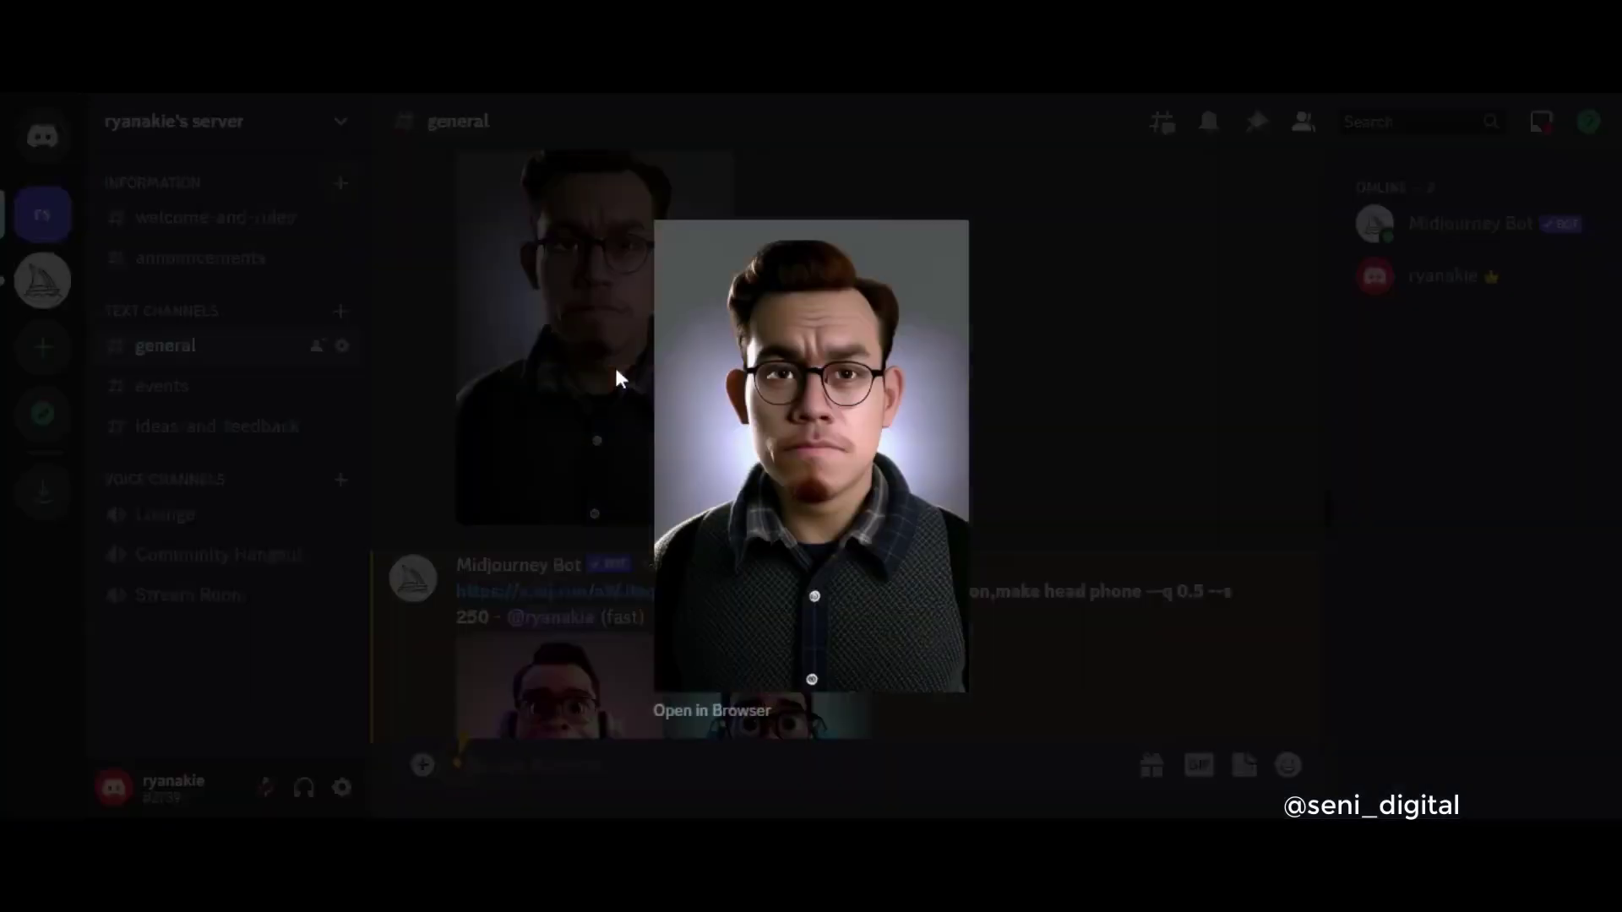
{"action": "left_click", "coordinate": [1145, 372]}
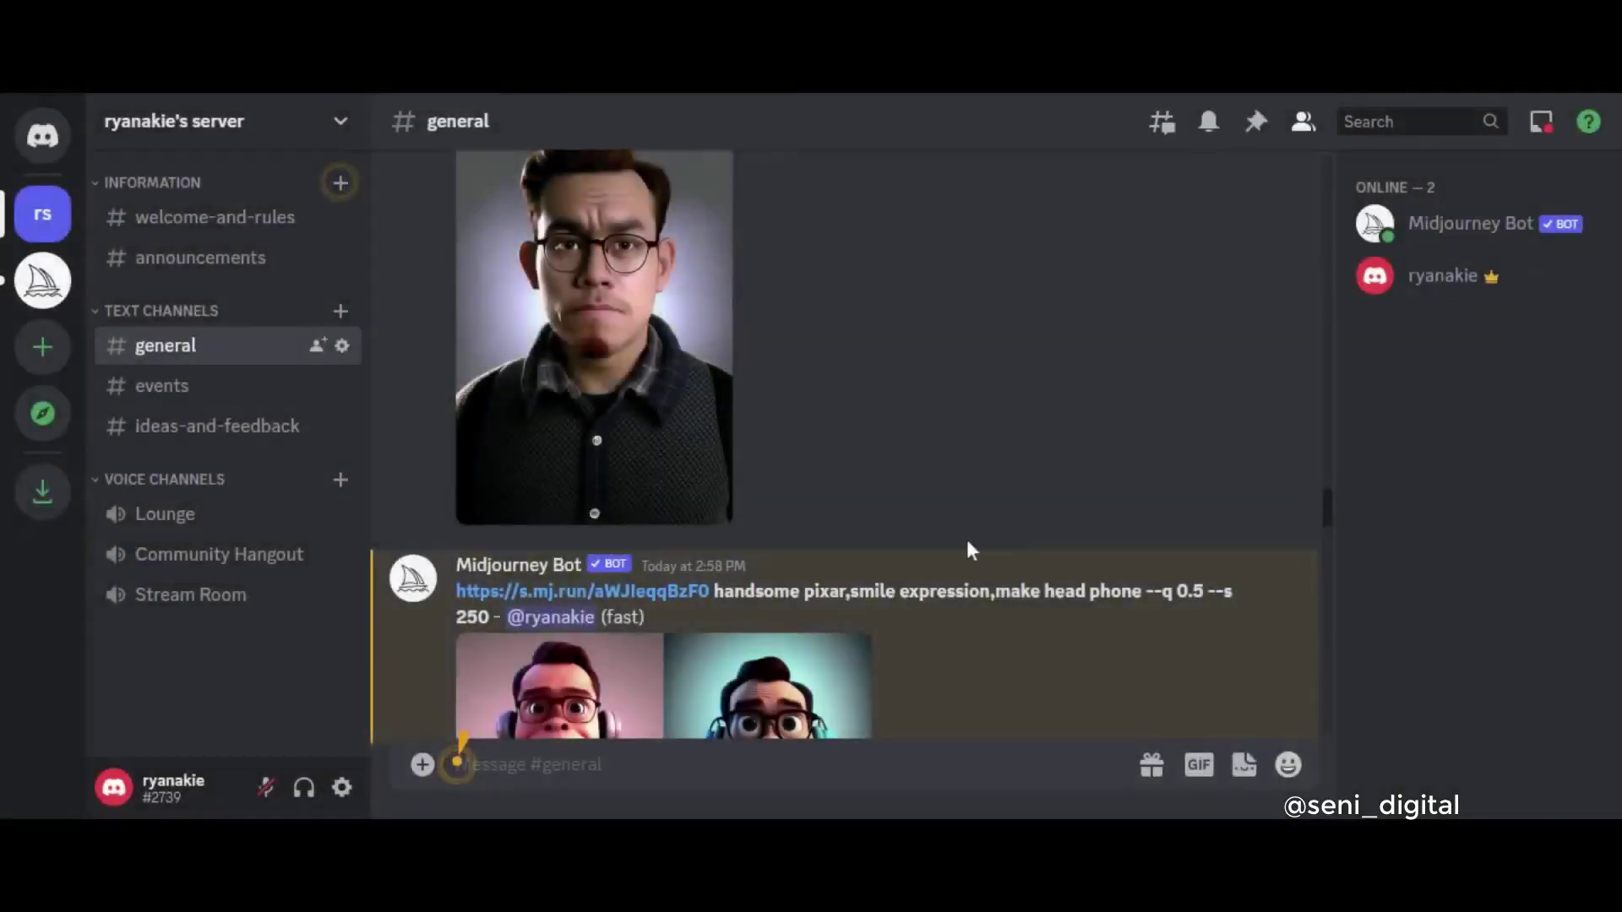
{"action": "scroll", "coordinate": [970, 550], "scroll_direction": "down", "scroll_amount": 15}
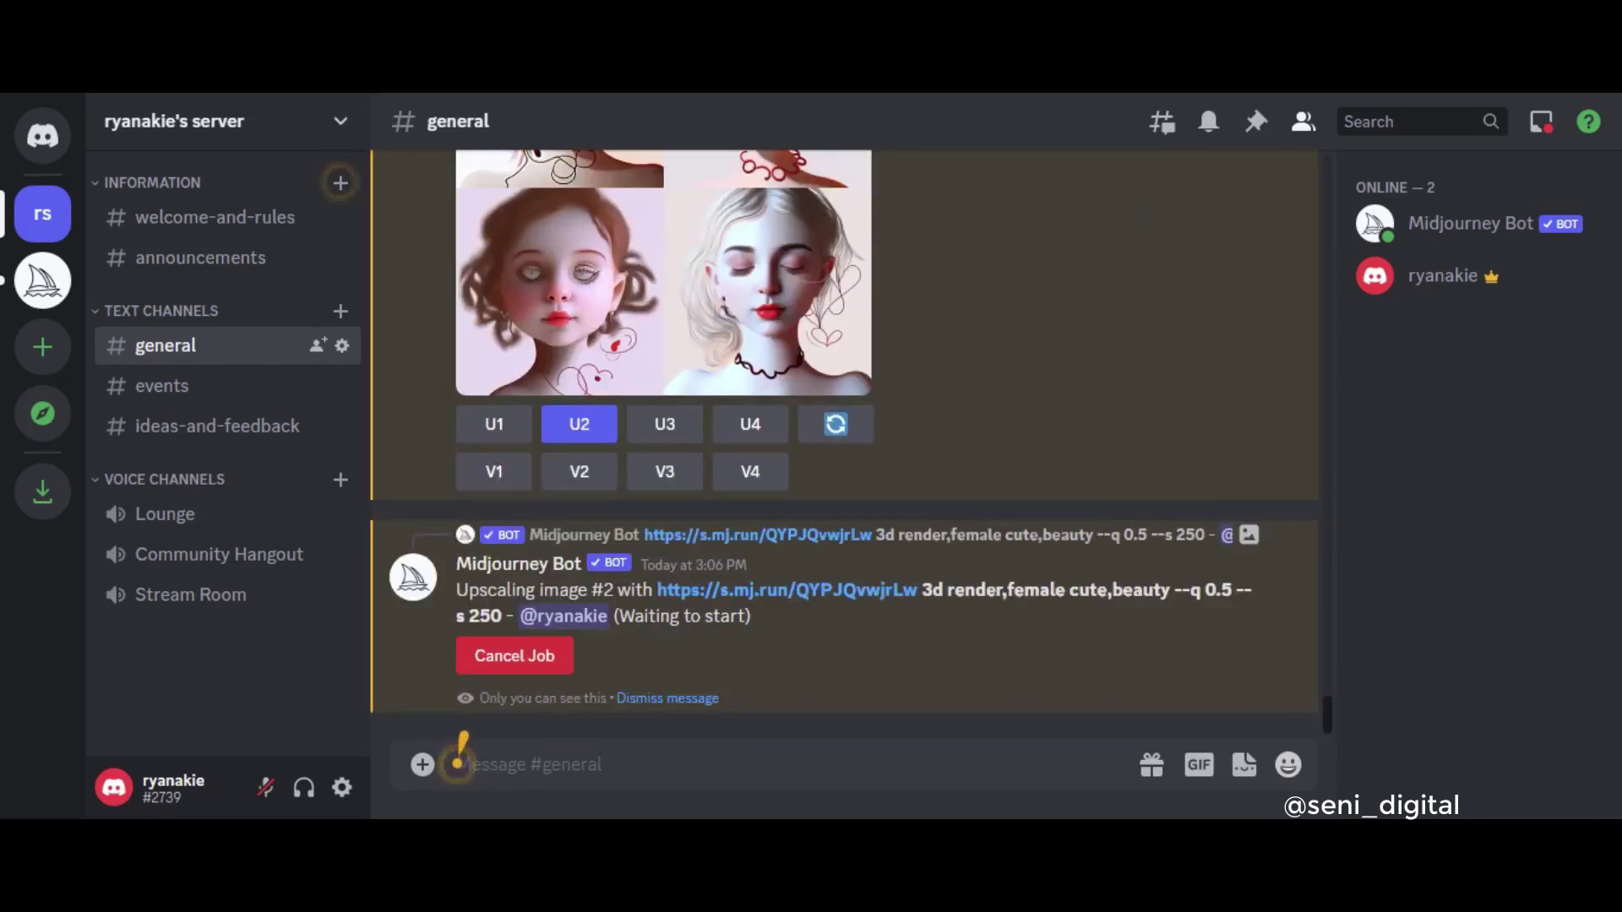
- Send an /imagine prompt pairing the pixar_arie.png image link with 'syle anime fantasy'
{"action": "type", "text": "/imagi"}
{"action": "key", "text": "Tab"}
{"action": "key", "text": "ctrl+v"}
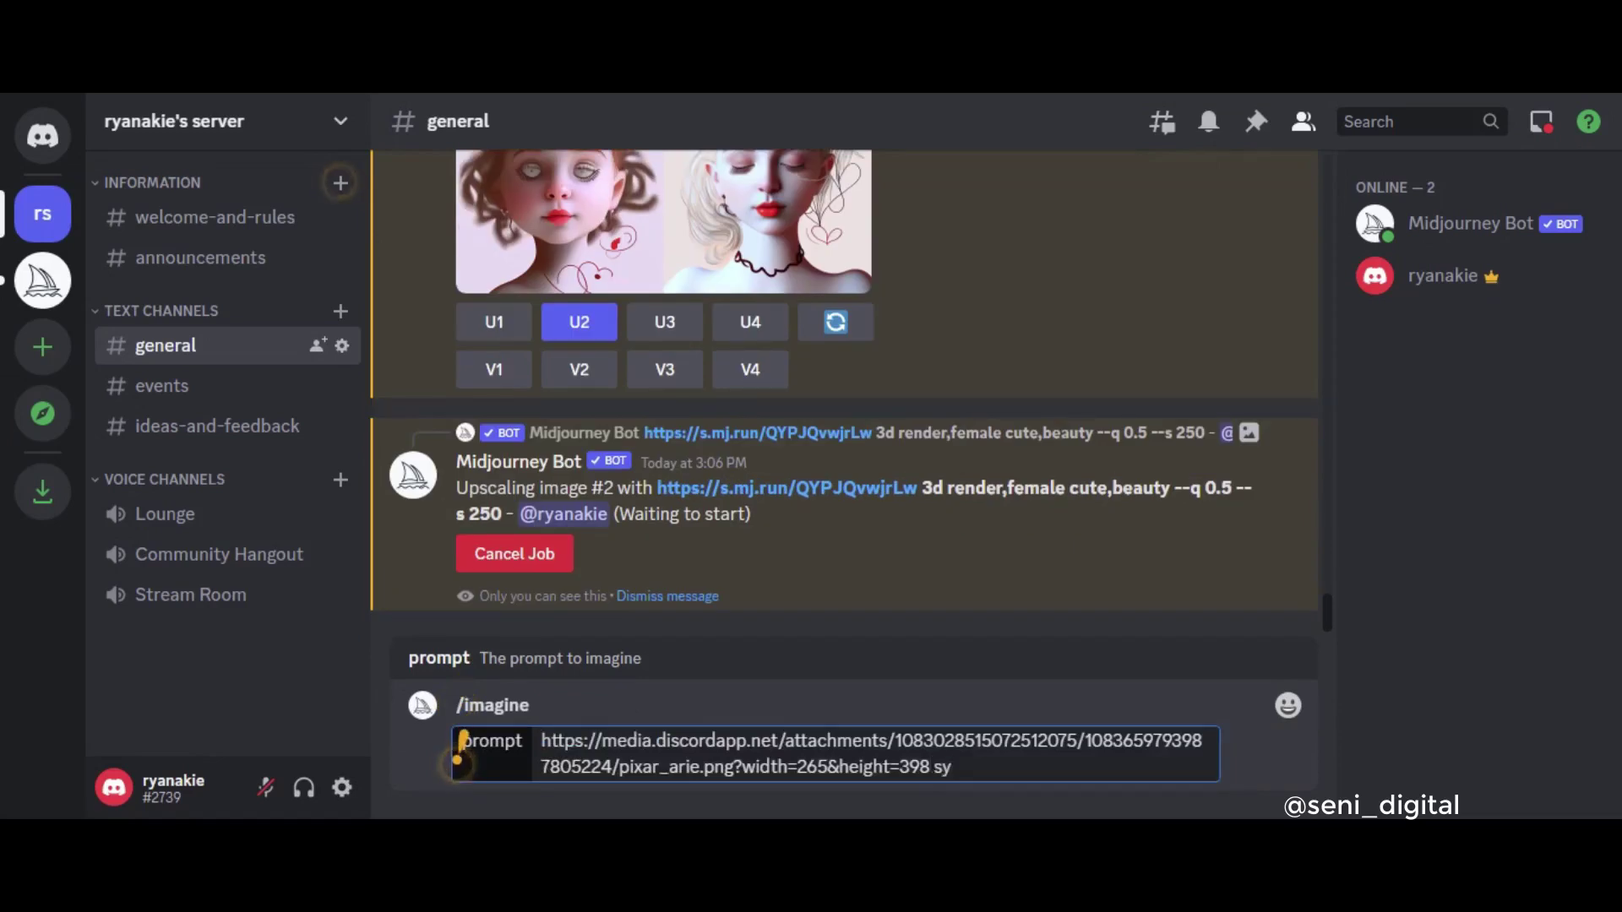
{"action": "type", "text": "syle anime fansa"}
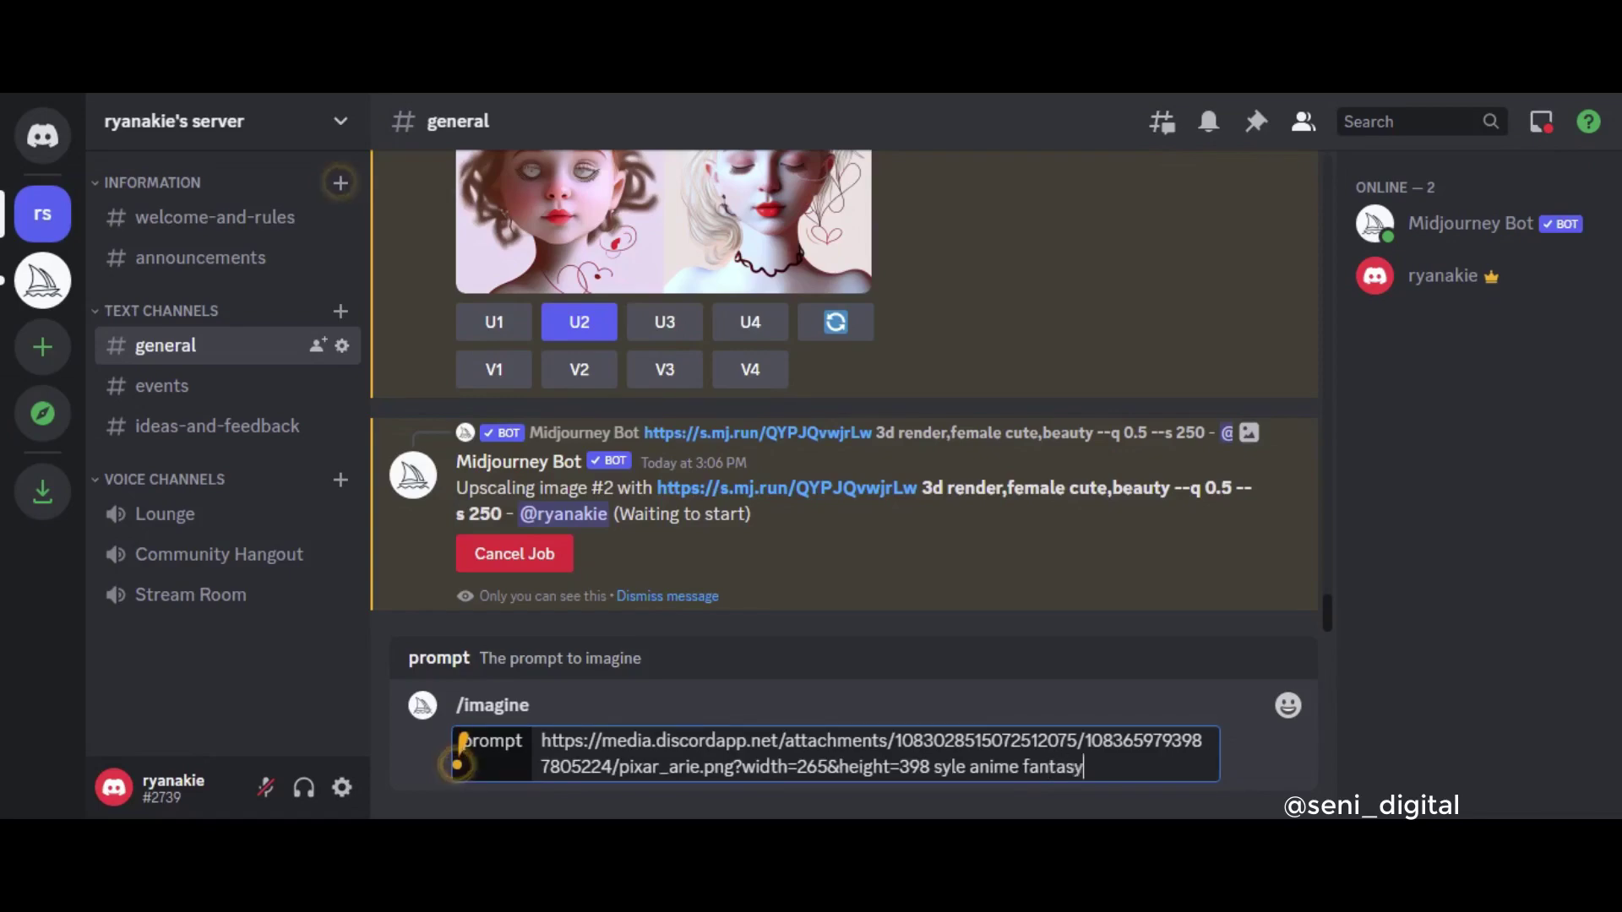
{"action": "key", "text": "Return"}
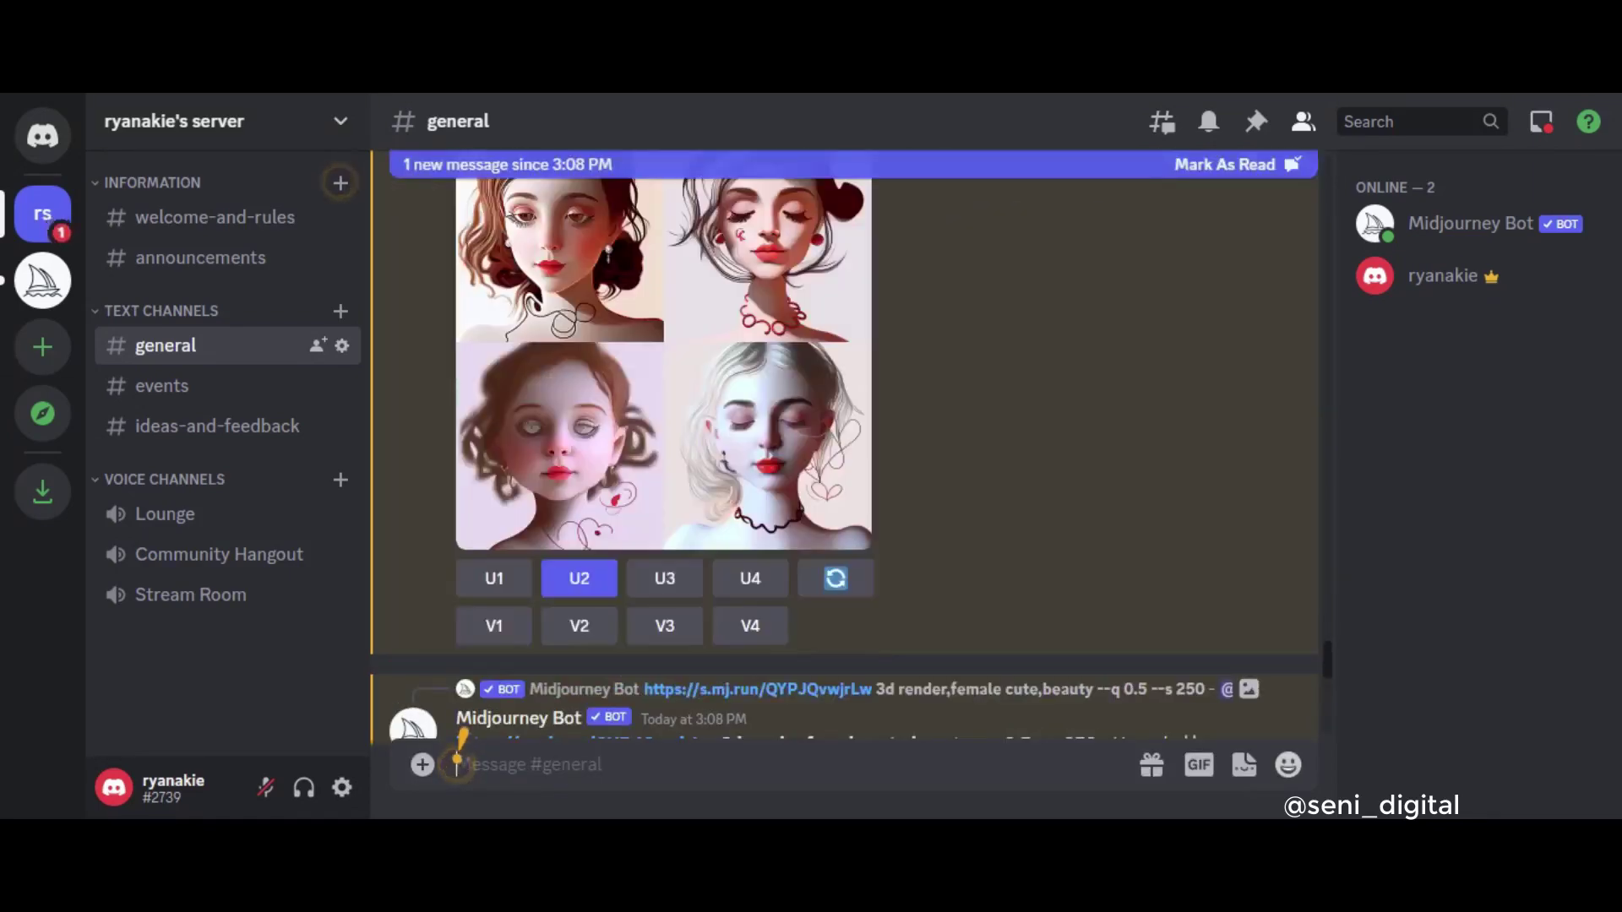
- View the new four-portrait anime fantasy grid enlarged, then close it
{"action": "scroll", "coordinate": [1019, 448], "scroll_direction": "down", "scroll_amount": 5}
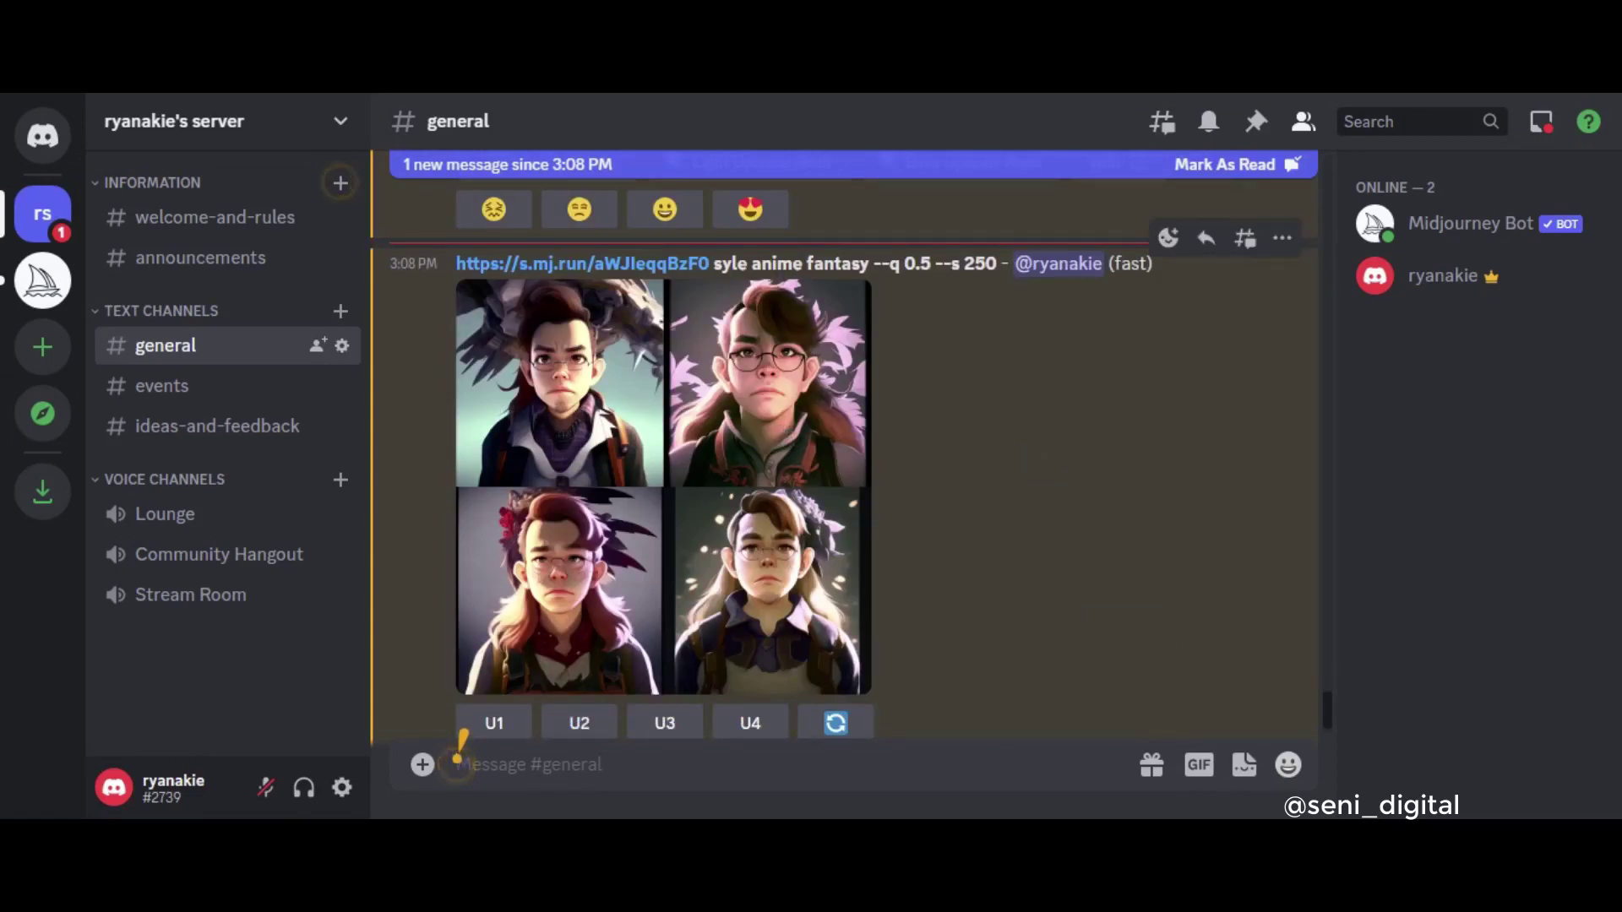
{"action": "left_click", "coordinate": [784, 434]}
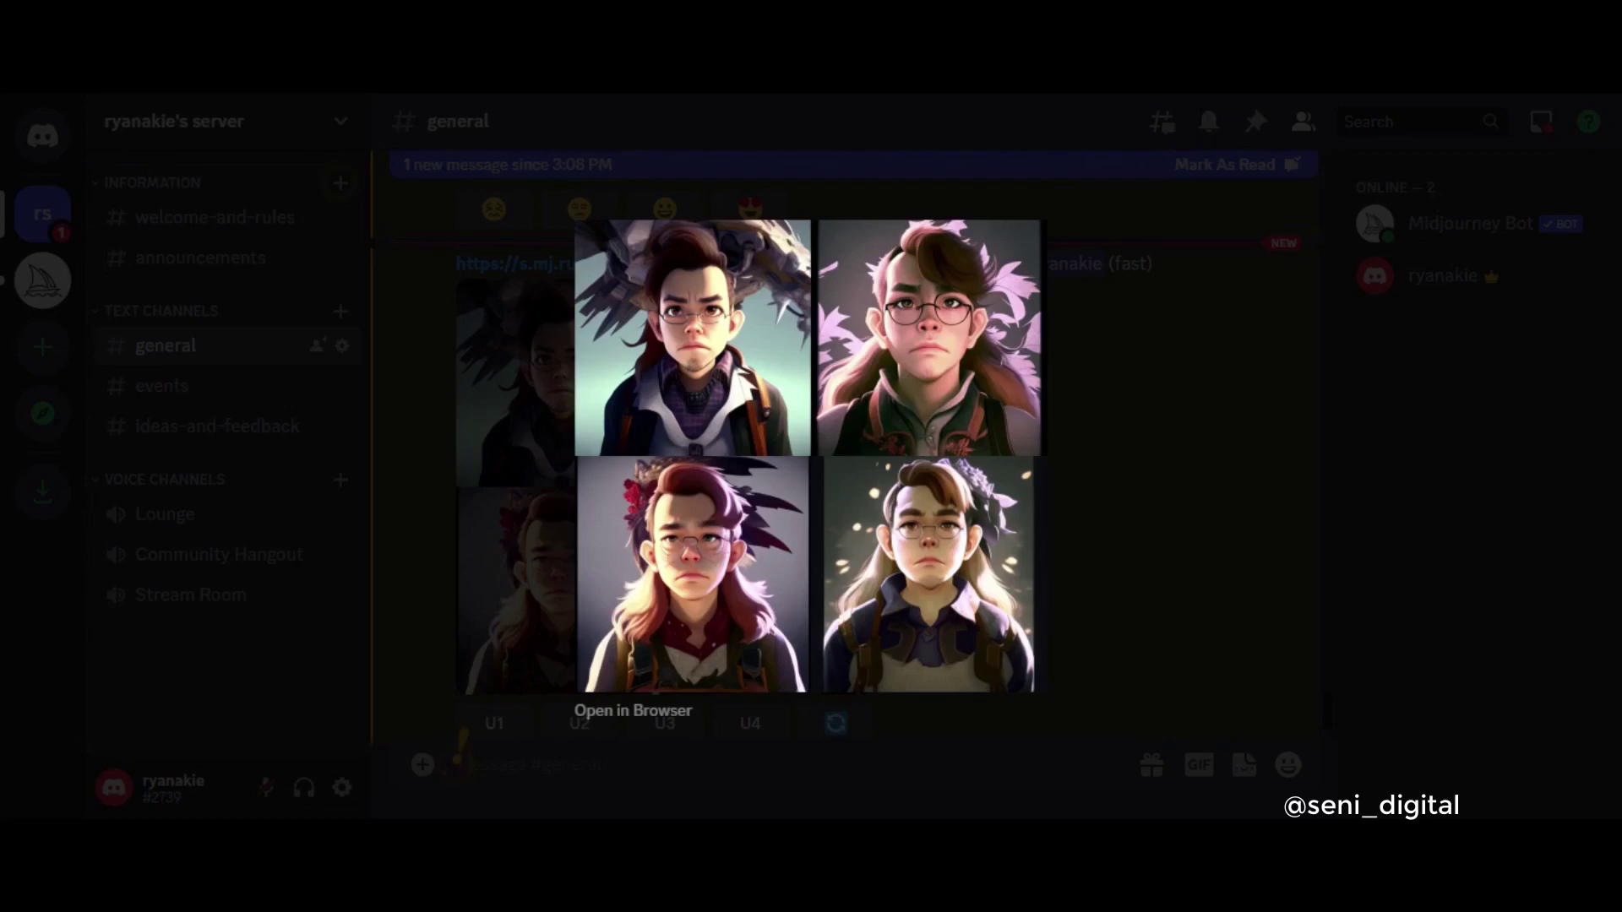
{"action": "left_click", "coordinate": [1098, 388]}
- Upscale the first anime fantasy portrait with U1
{"action": "scroll", "coordinate": [592, 591], "scroll_direction": "down", "scroll_amount": 1}
{"action": "left_click", "coordinate": [492, 639]}
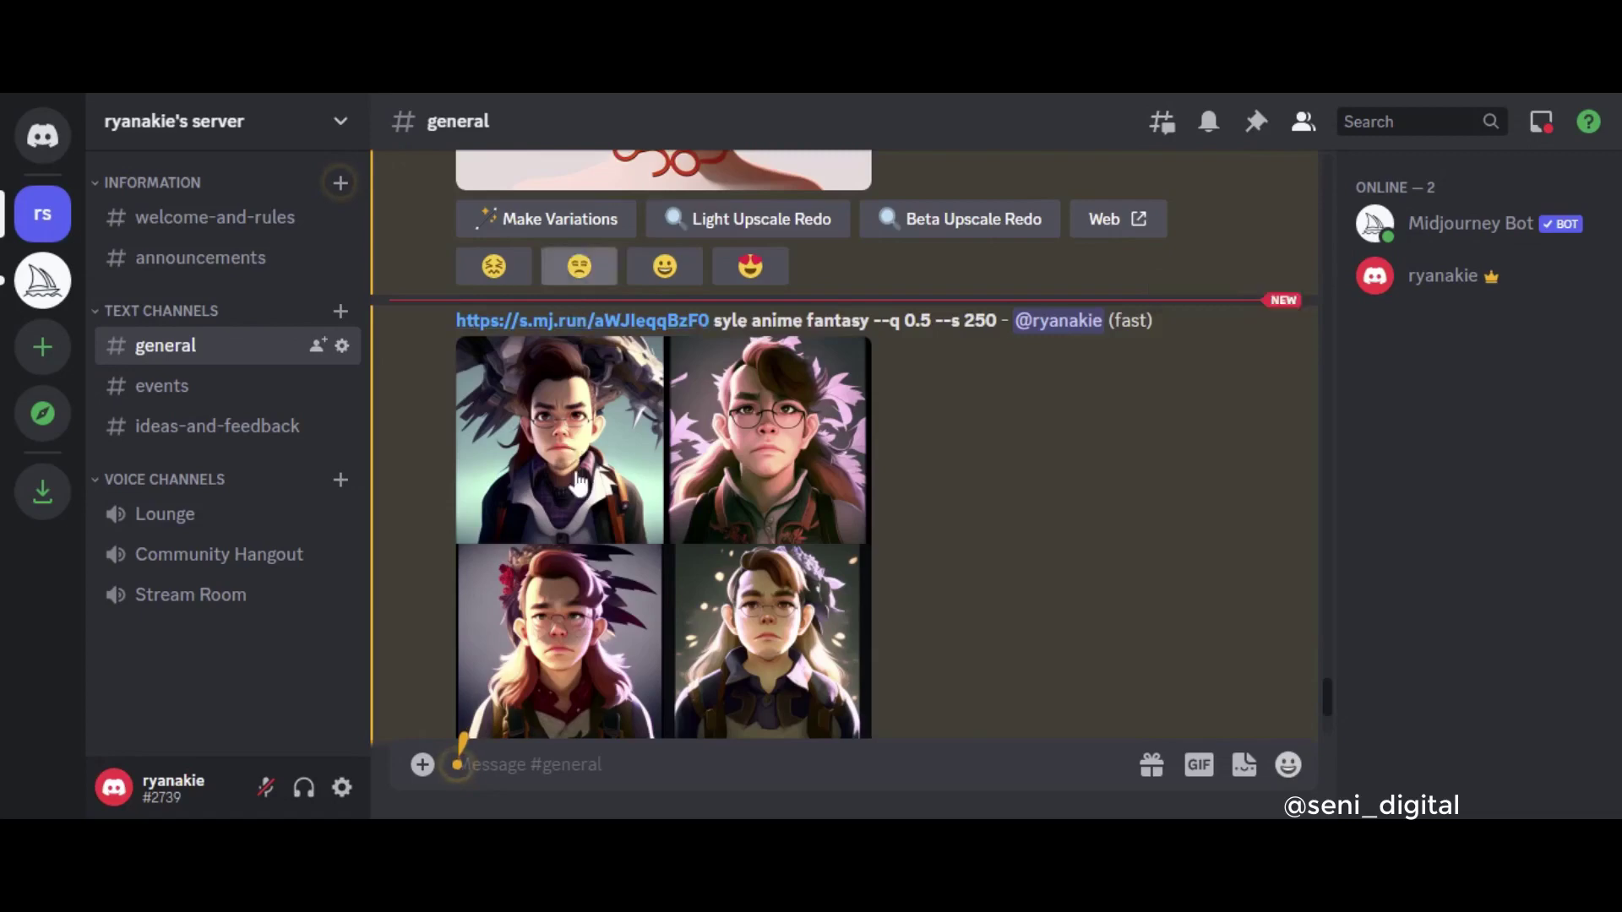
{"action": "scroll", "coordinate": [578, 481], "scroll_direction": "up", "scroll_amount": 15}
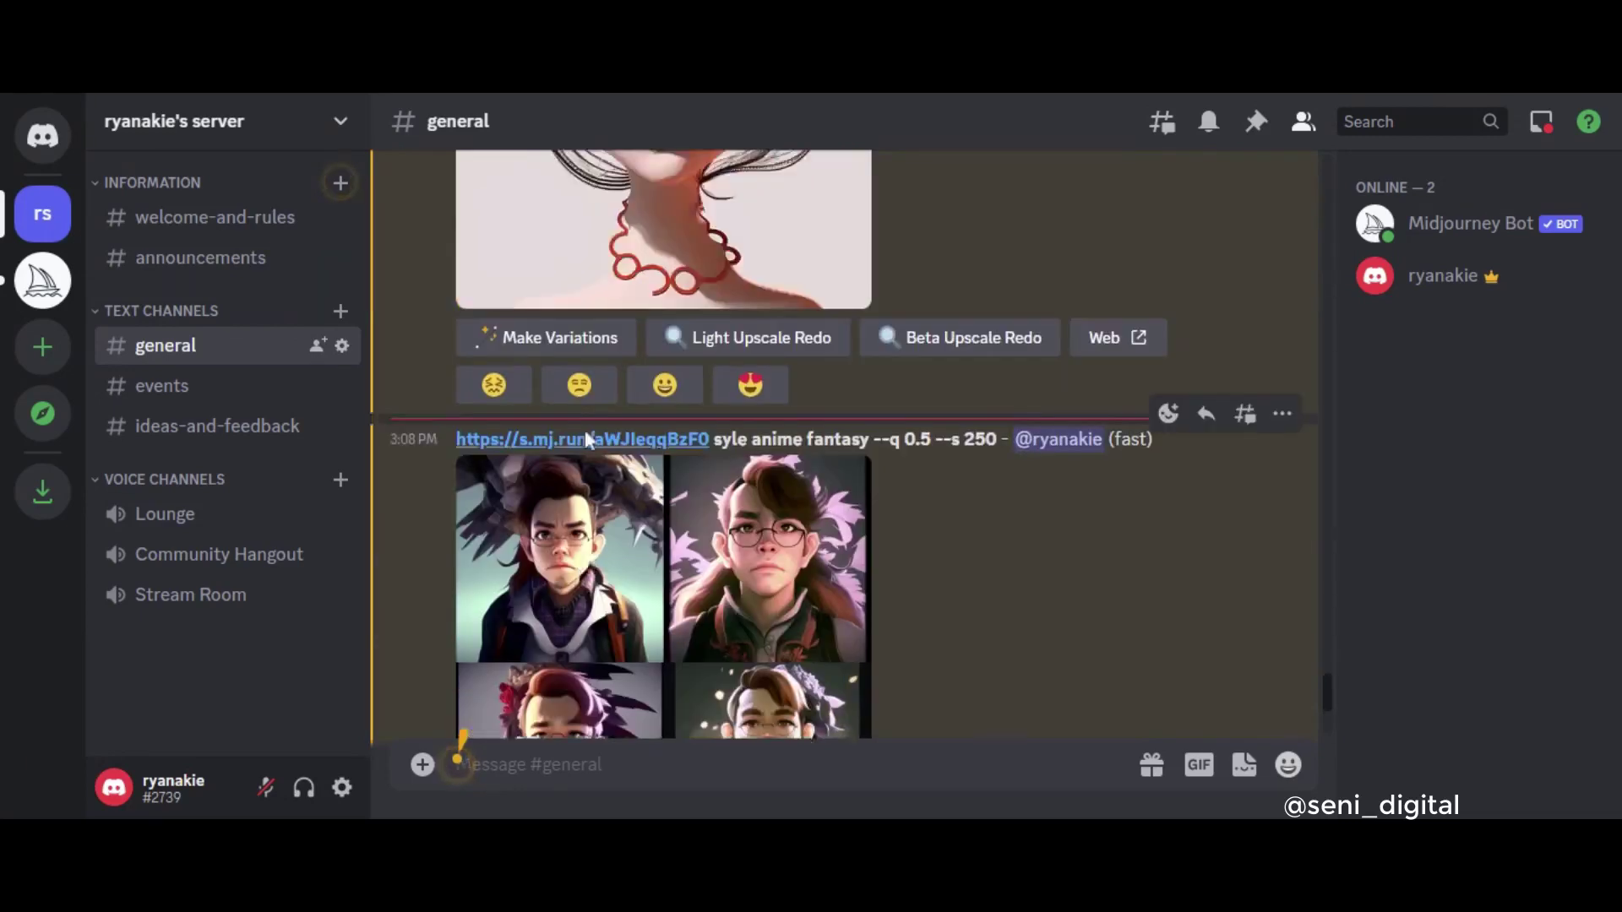
{"action": "scroll", "coordinate": [633, 510], "scroll_direction": "up", "scroll_amount": 15}
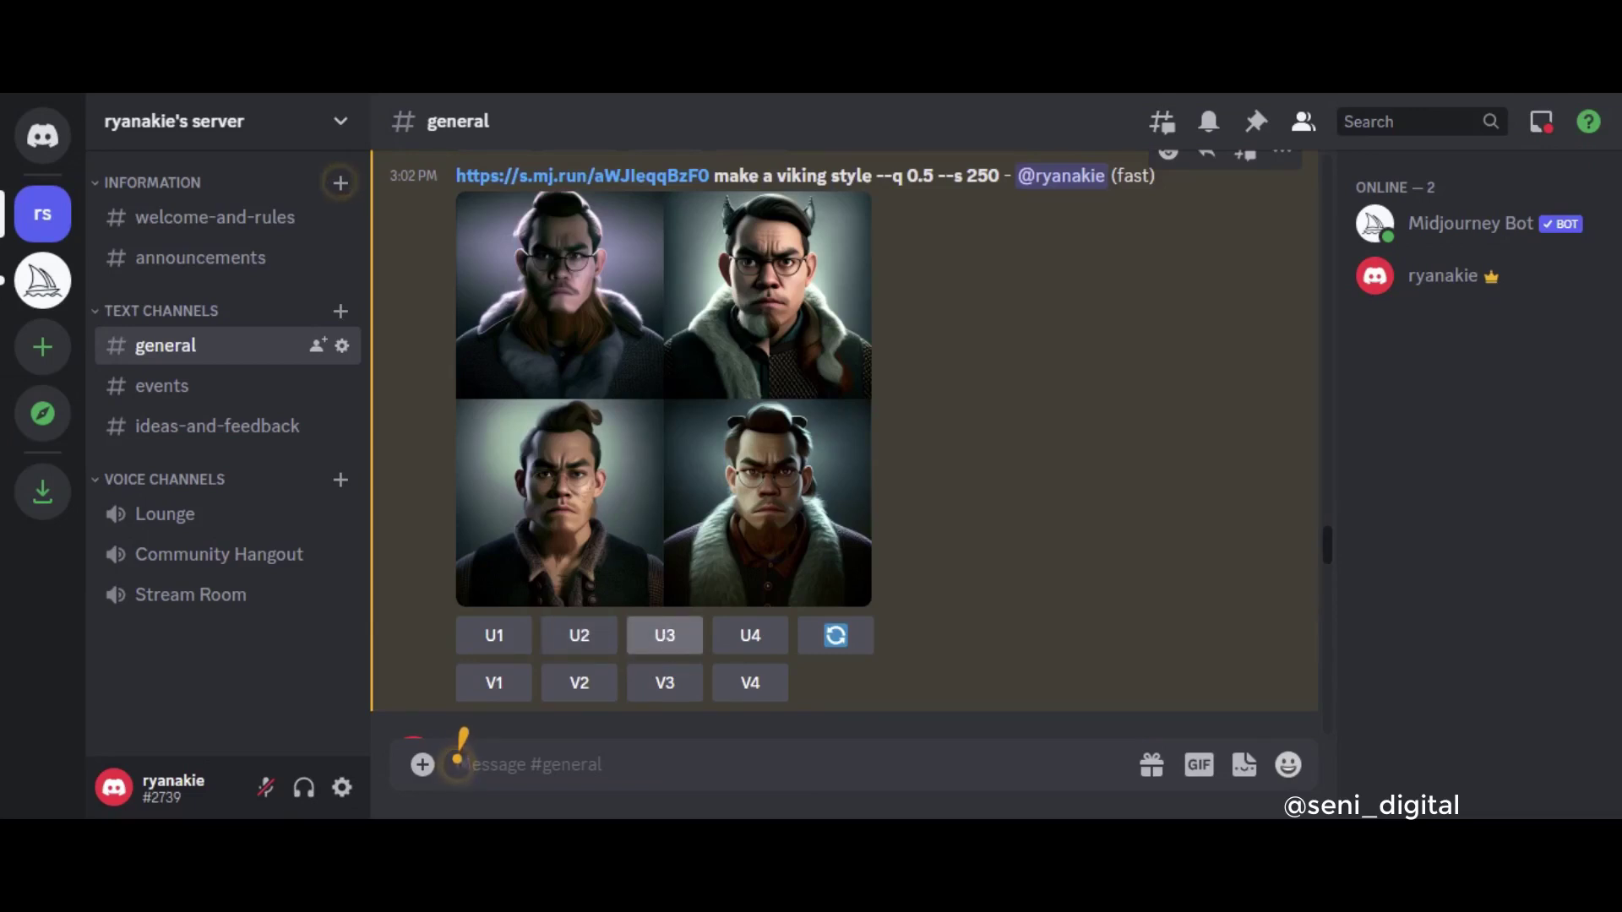
- Upscale viking portrait 3 and image 2 of both the angry and smiling Pixar grids
{"action": "left_click", "coordinate": [665, 638]}
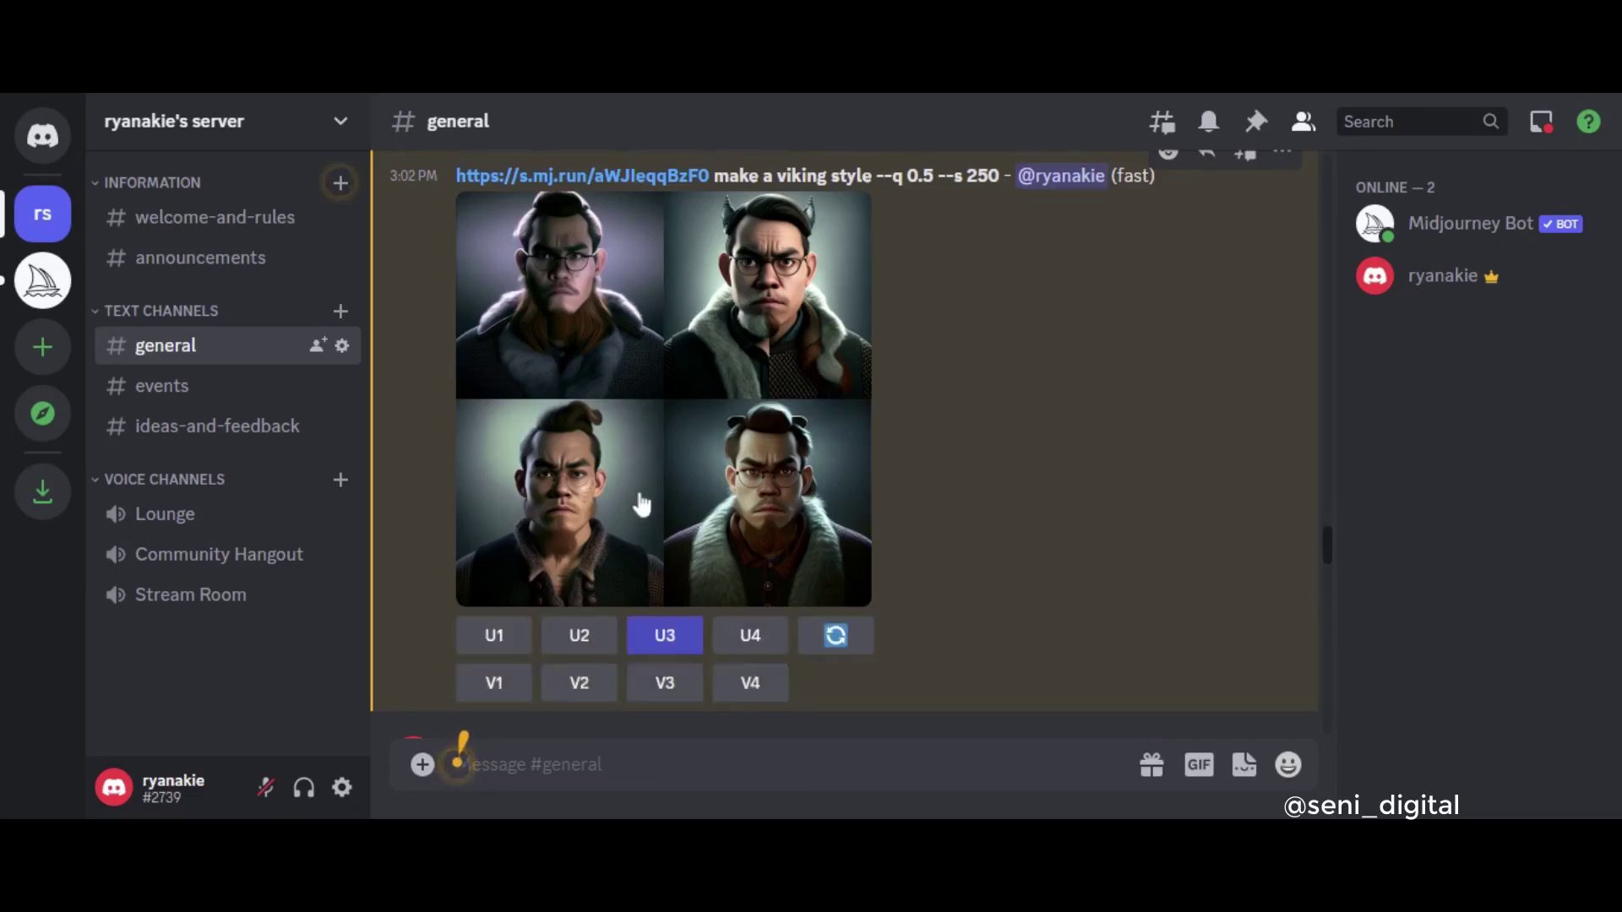
{"action": "scroll", "coordinate": [639, 486], "scroll_direction": "up", "scroll_amount": 5}
{"action": "left_click", "coordinate": [579, 677]}
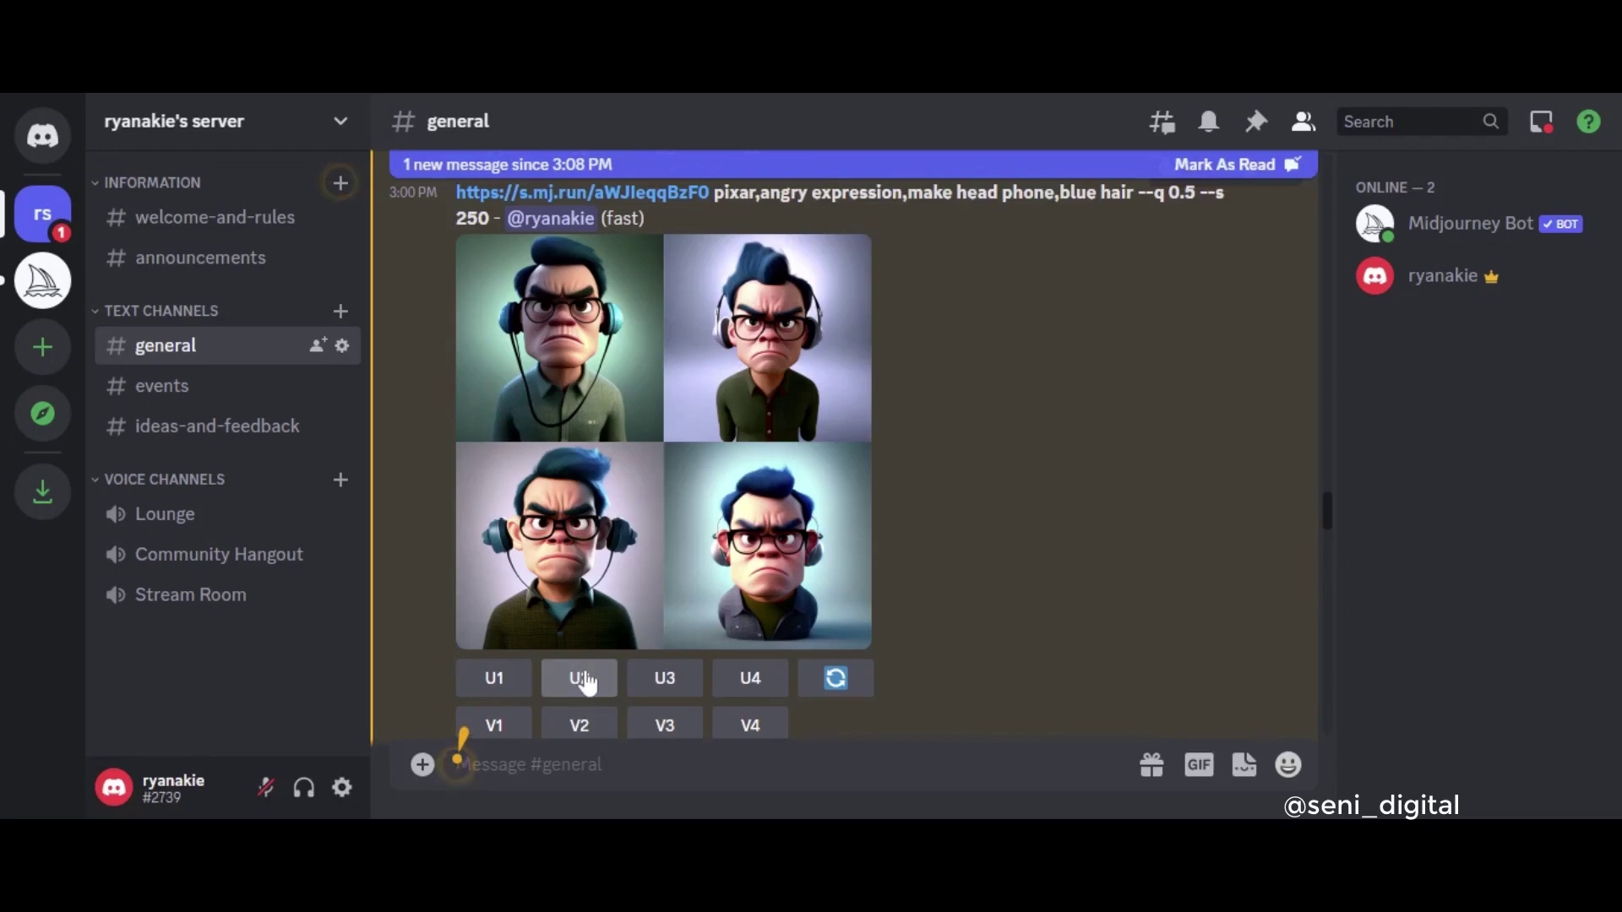
{"action": "scroll", "coordinate": [710, 523], "scroll_direction": "up", "scroll_amount": 5}
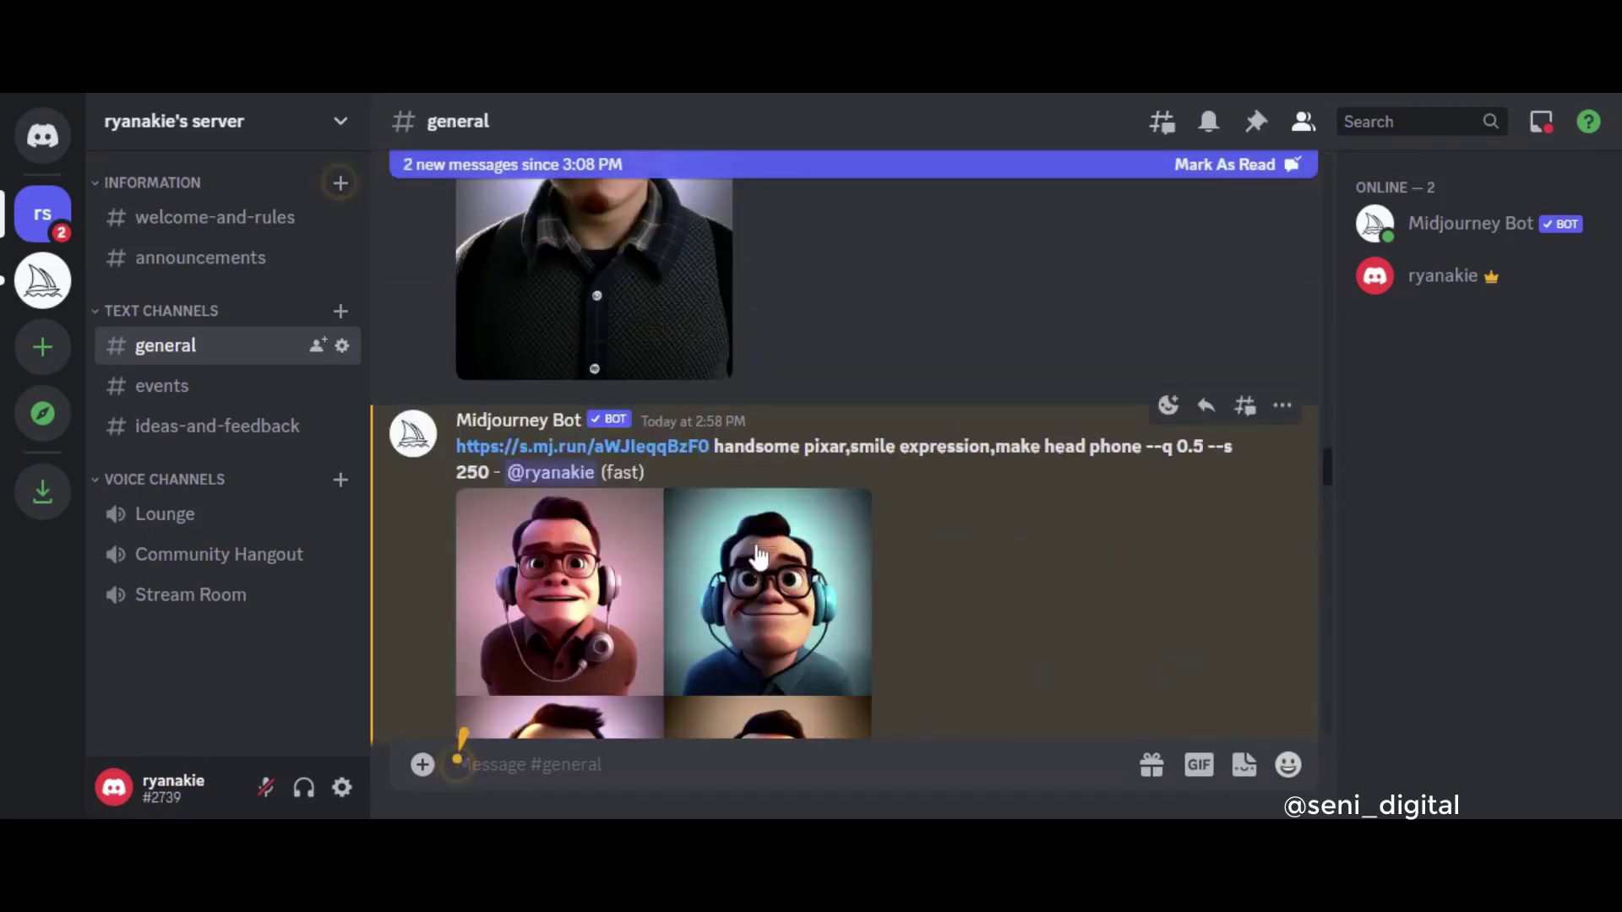
{"action": "scroll", "coordinate": [751, 549], "scroll_direction": "down", "scroll_amount": 3}
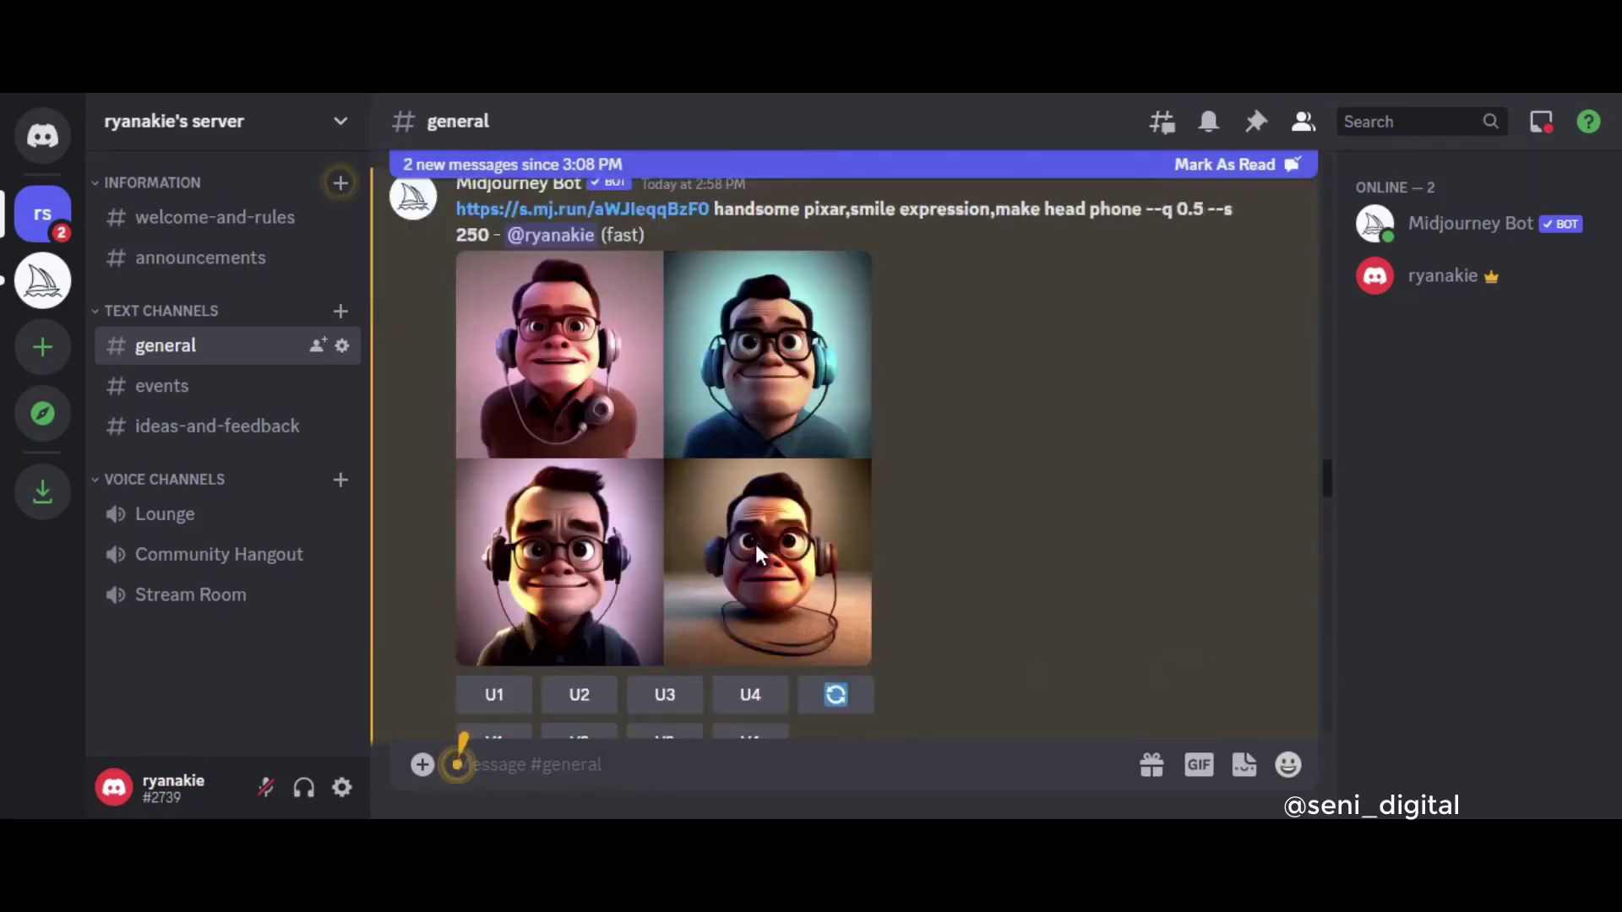
{"action": "left_click", "coordinate": [588, 697]}
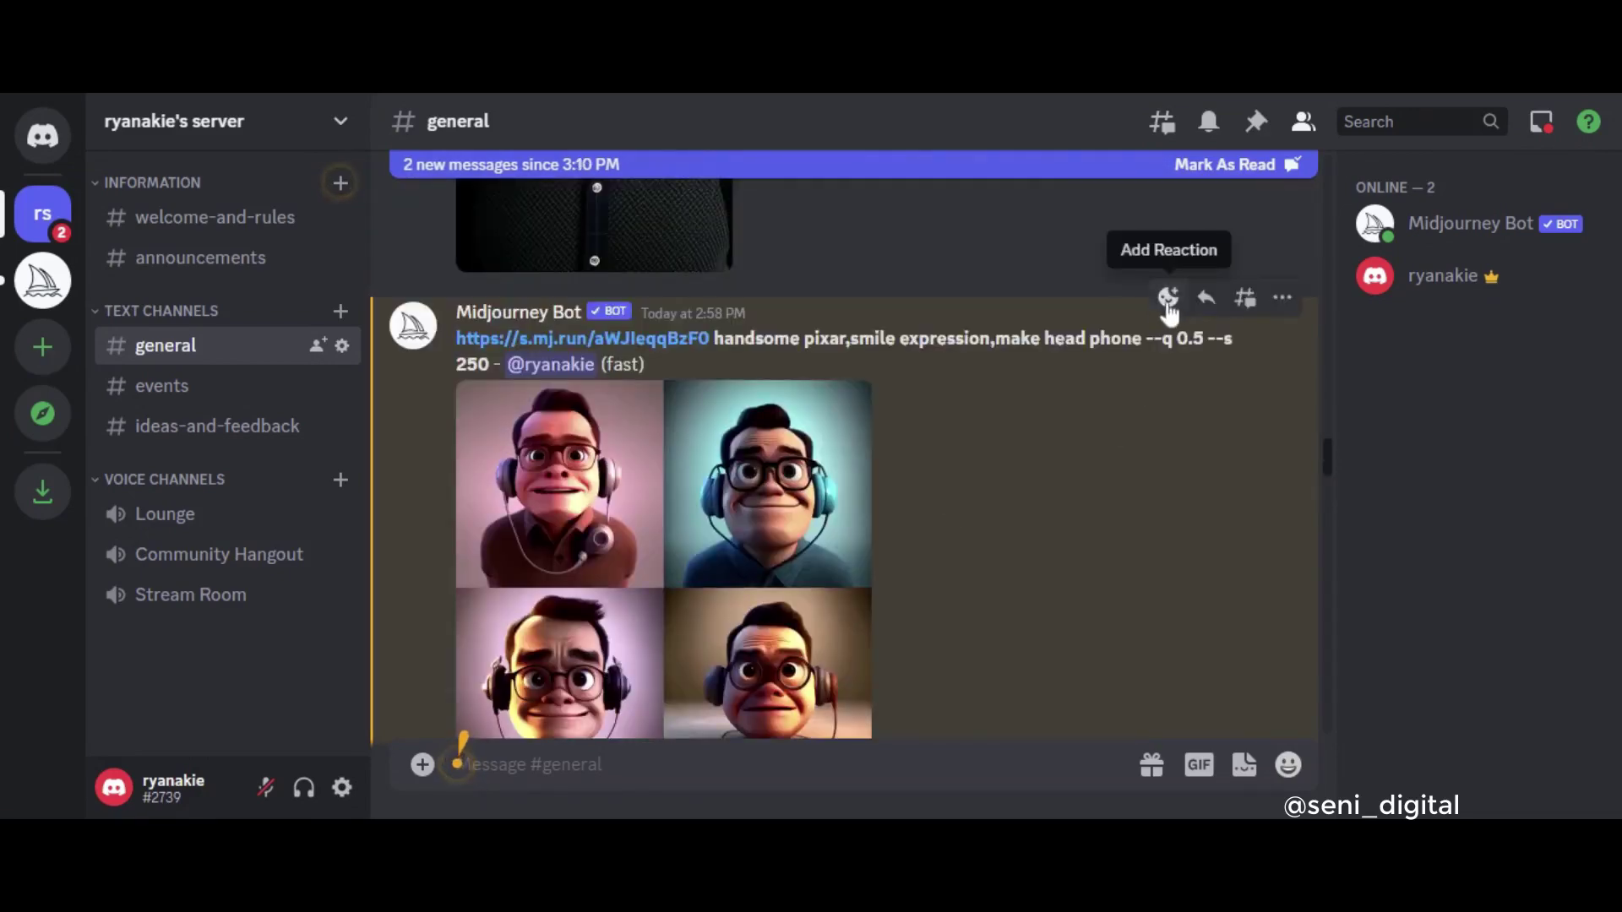
- Add the envelope reaction to the smiling Pixar message to request its job details
{"action": "left_click", "coordinate": [1167, 299]}
{"action": "key", "text": "Escape"}
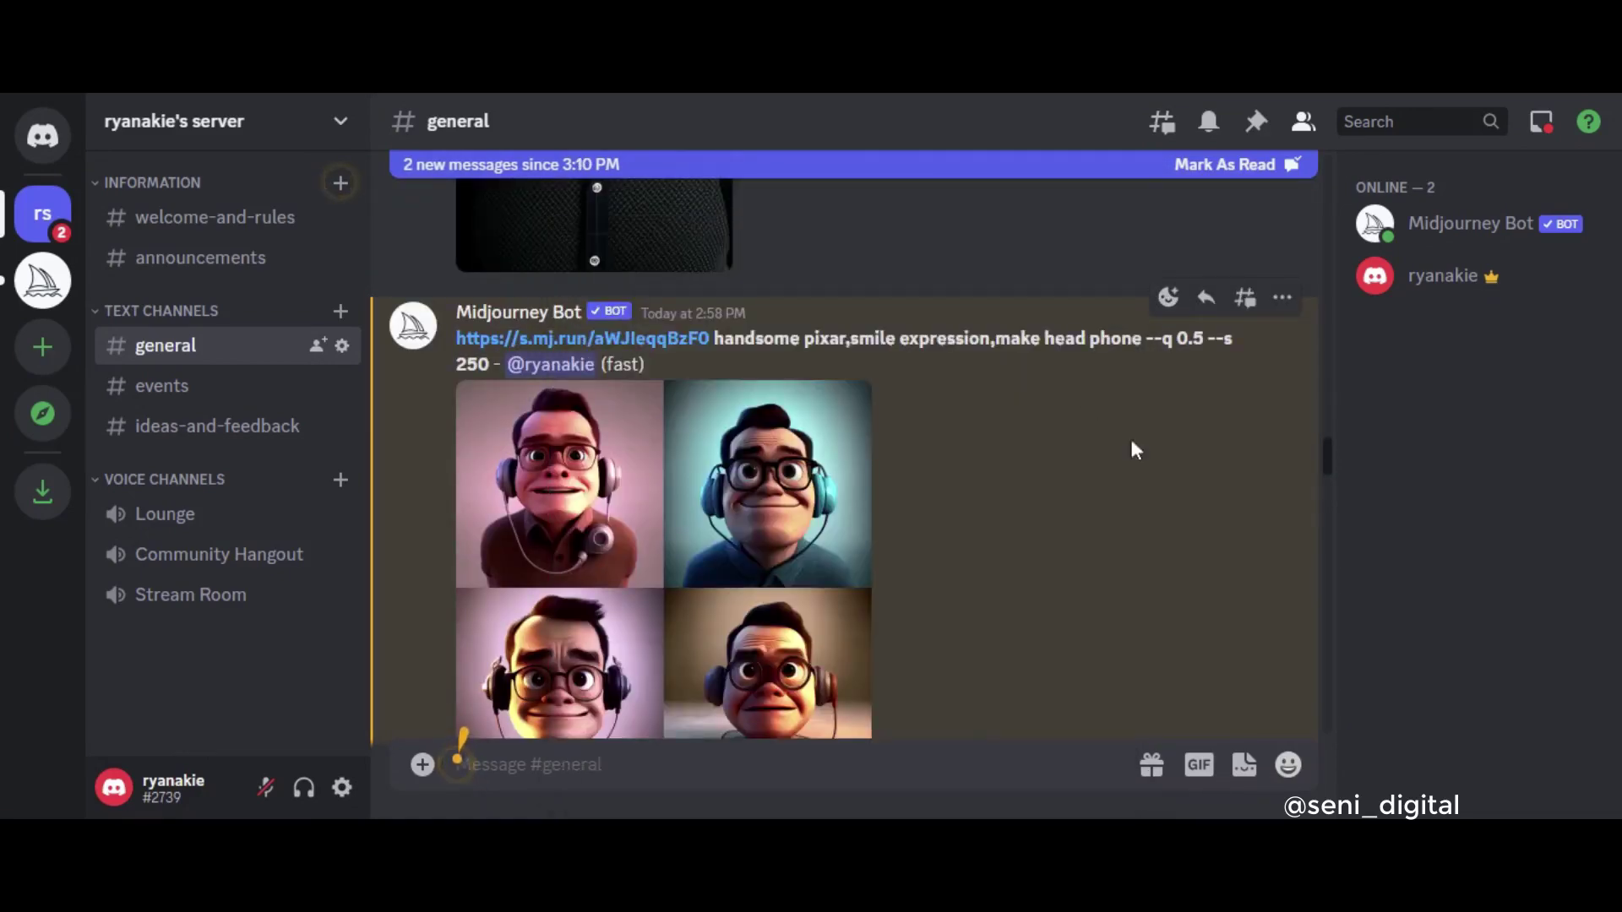
{"action": "scroll", "coordinate": [1090, 499], "scroll_direction": "down", "scroll_amount": 20}
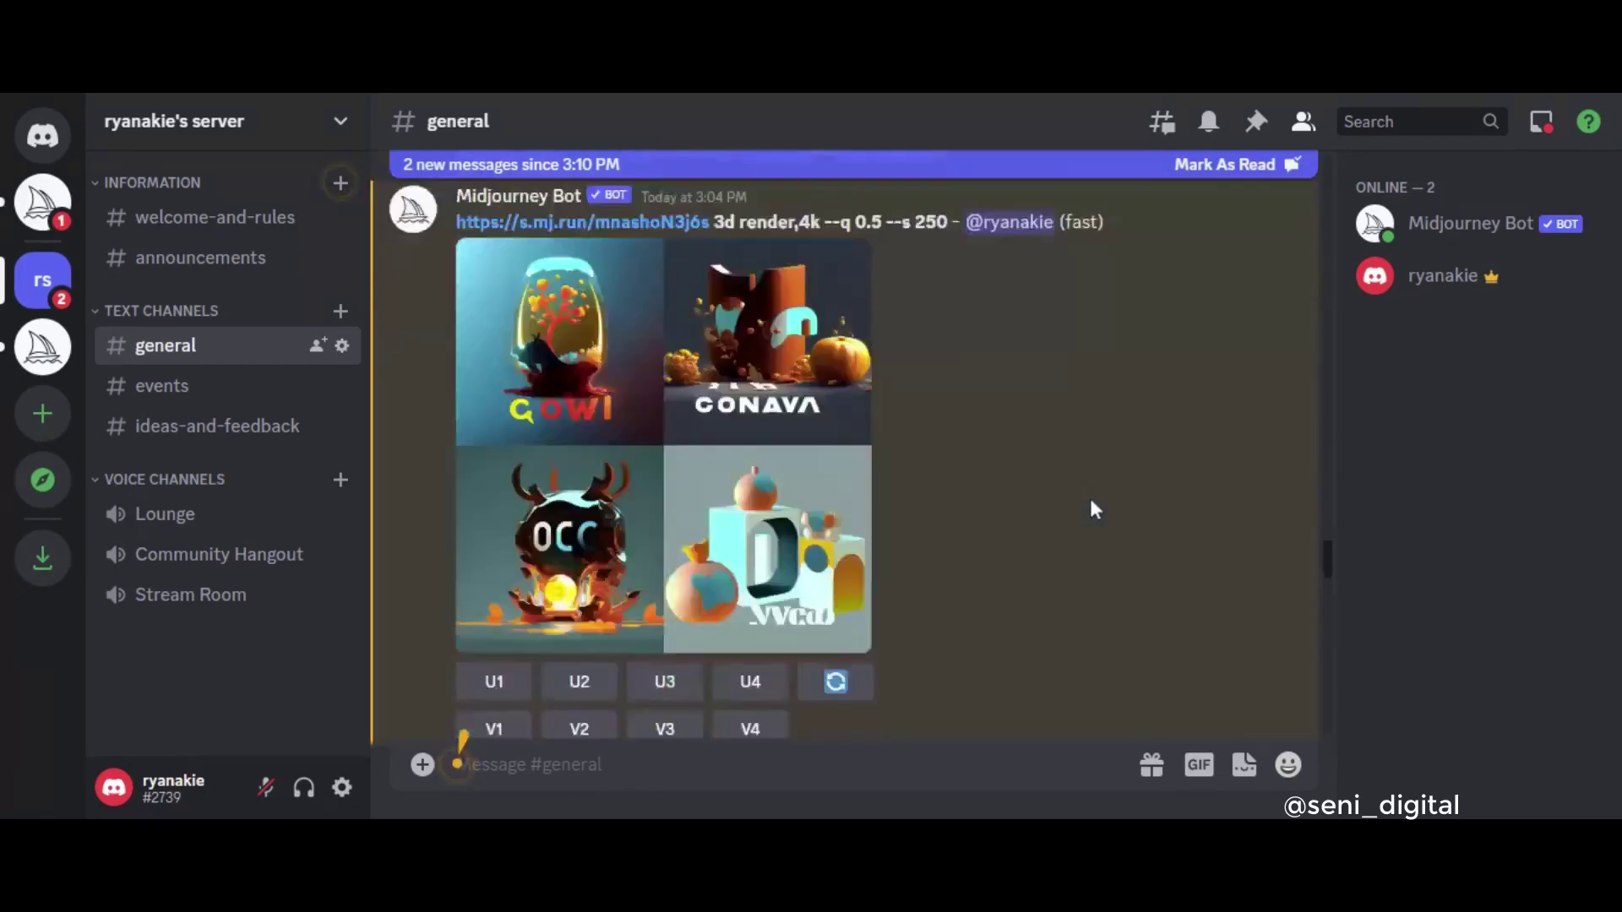
{"action": "scroll", "coordinate": [1094, 507], "scroll_direction": "down", "scroll_amount": 10}
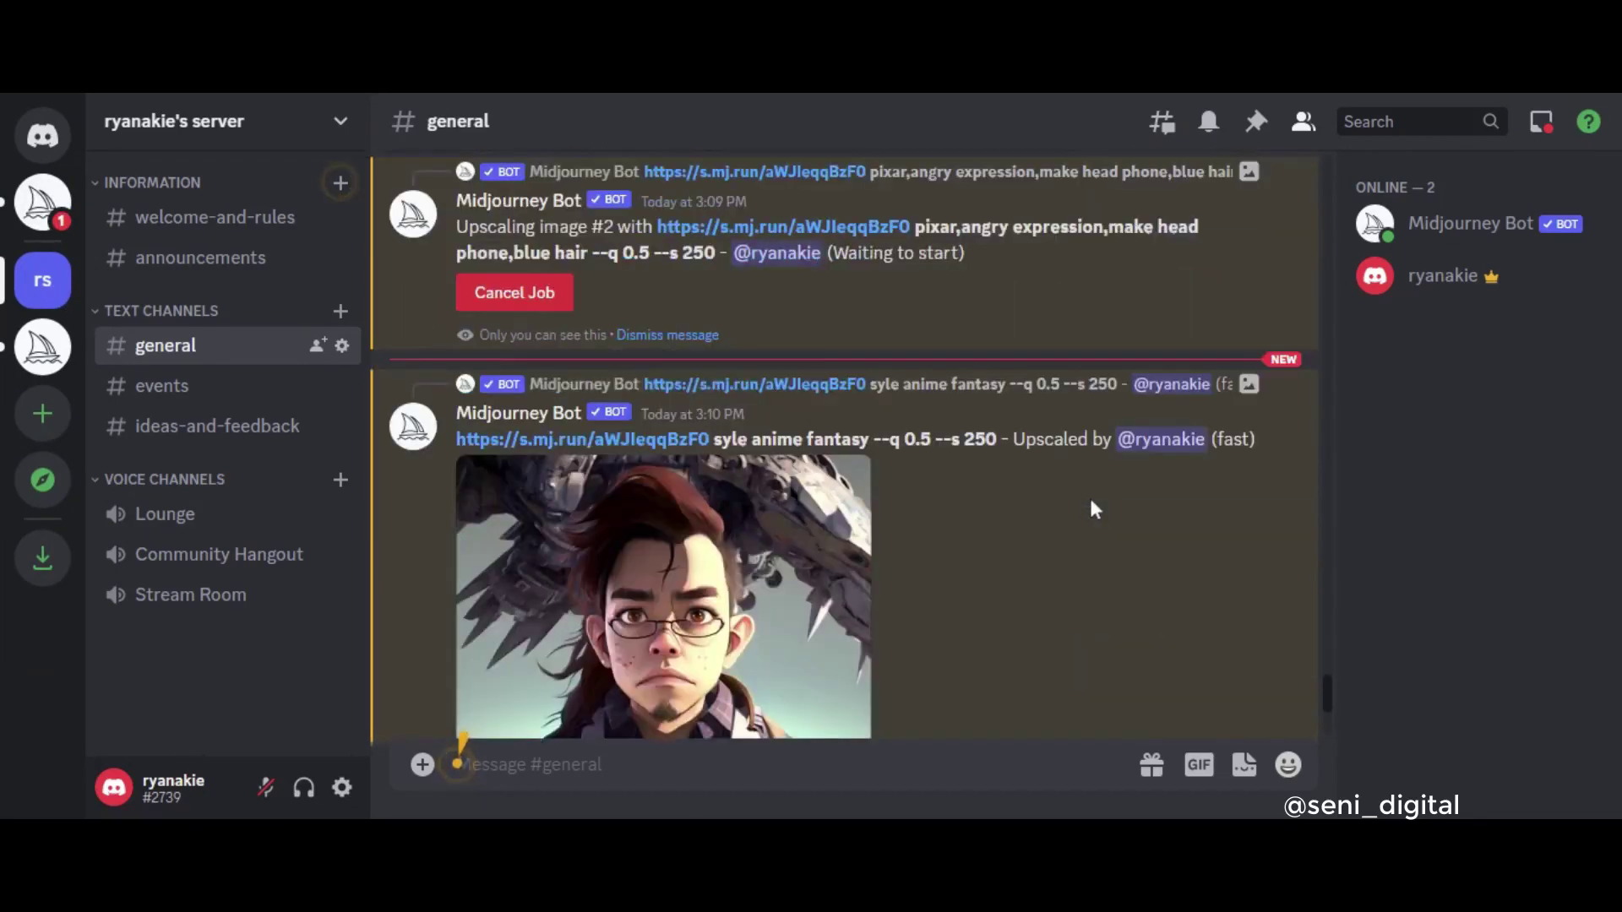
{"action": "scroll", "coordinate": [1095, 510], "scroll_direction": "down", "scroll_amount": 3}
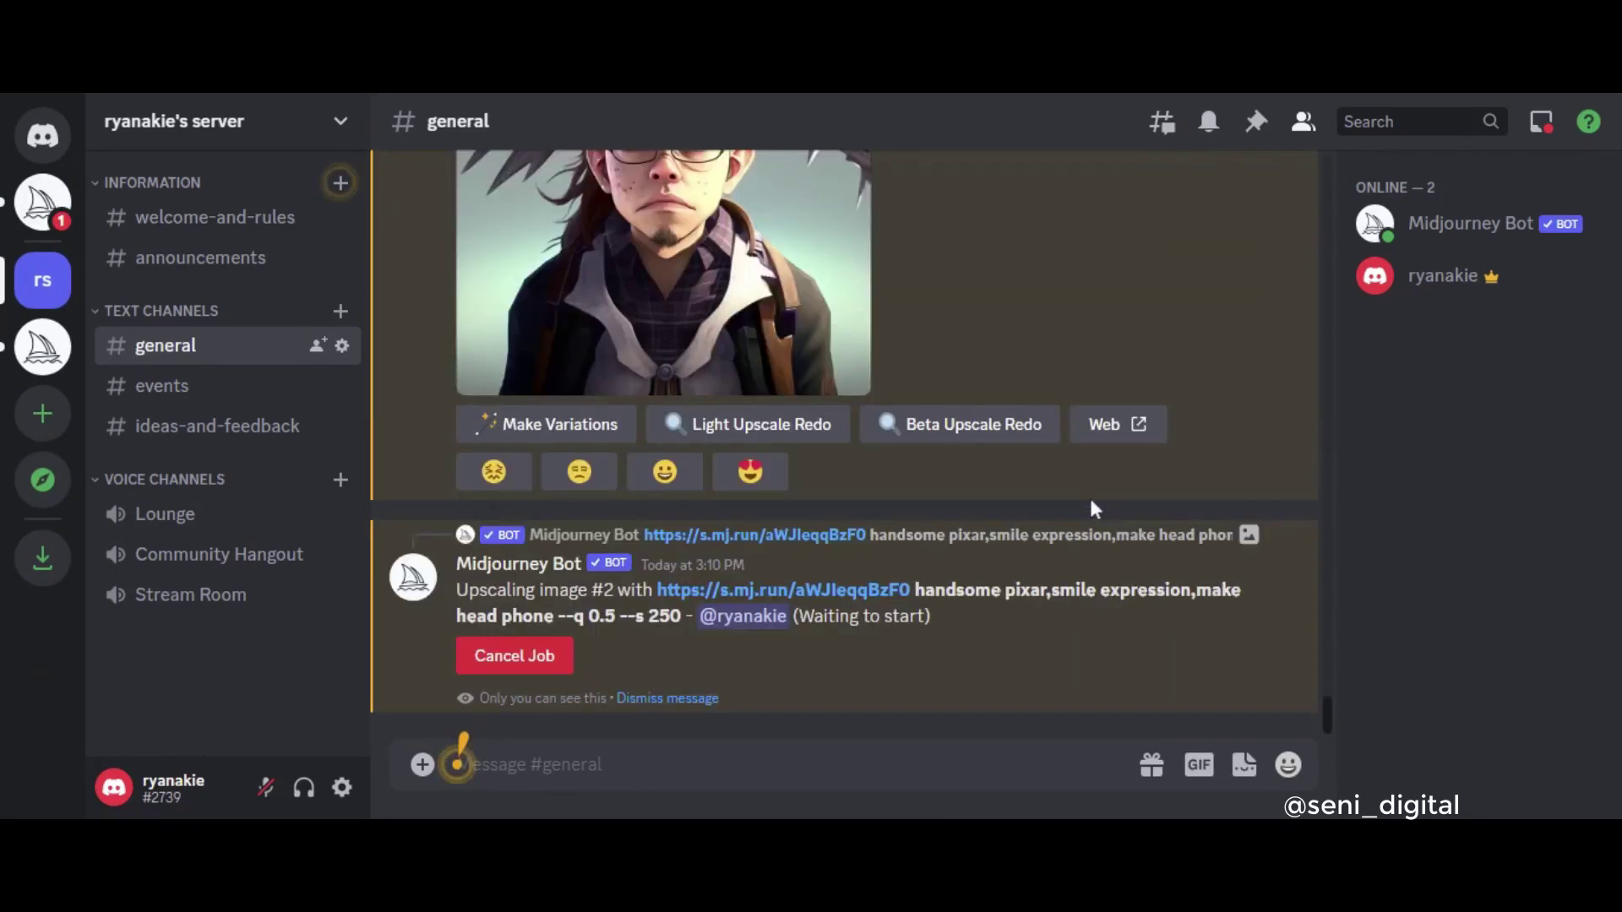
- Open the Midjourney Bot DM and enlarge smiling Pixar grid images to review the job ID and seed
{"action": "left_click", "coordinate": [47, 207]}
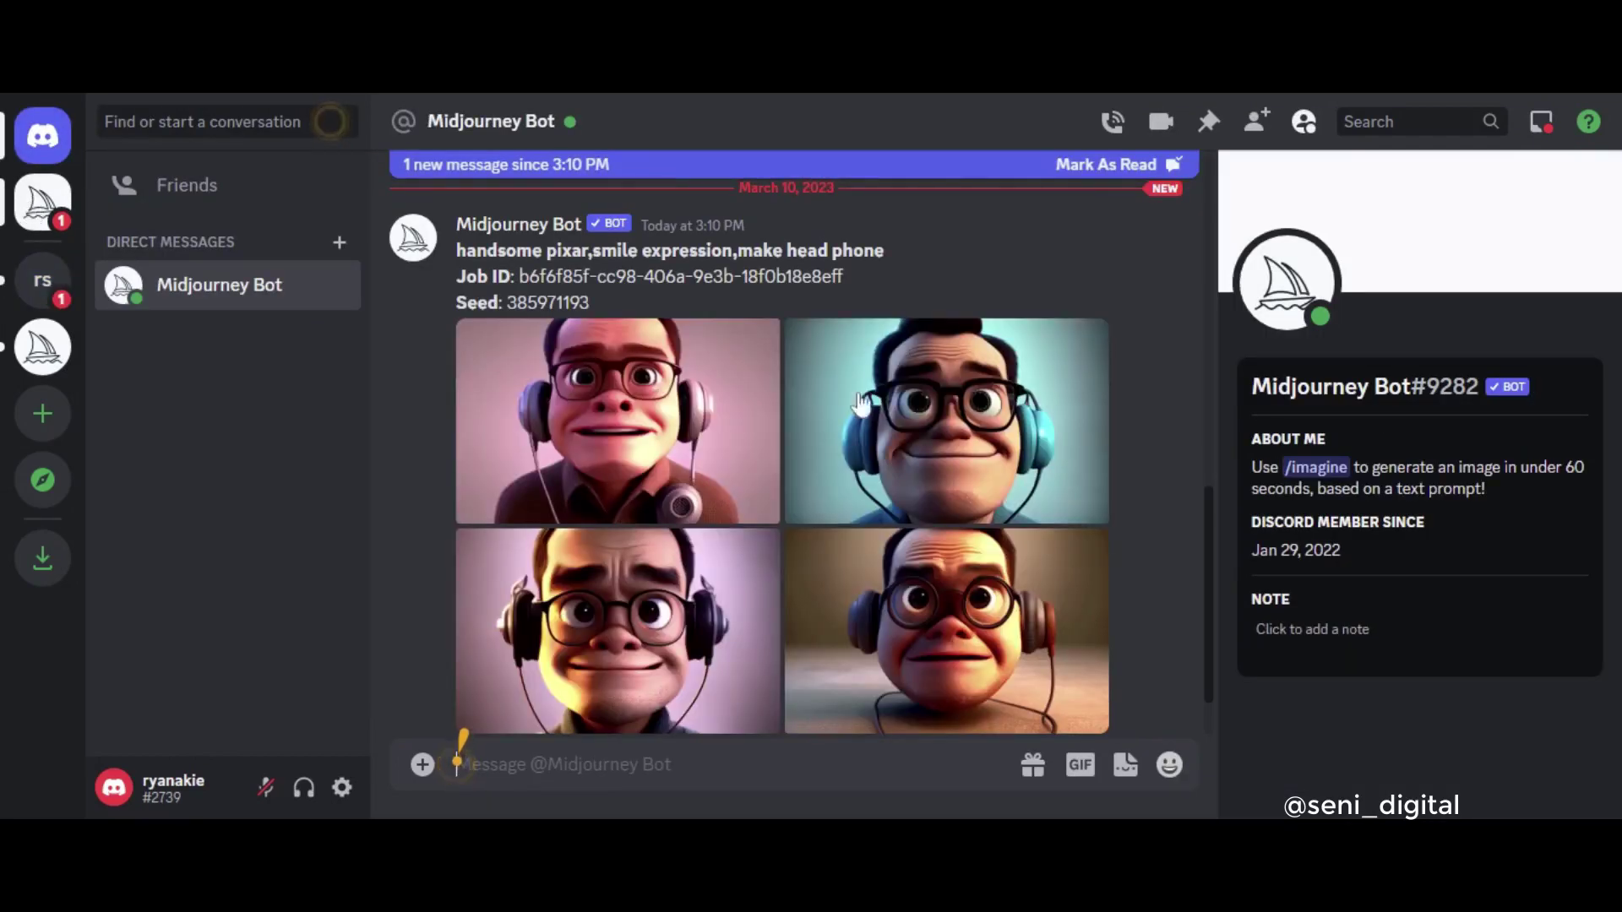
{"action": "left_click", "coordinate": [933, 405]}
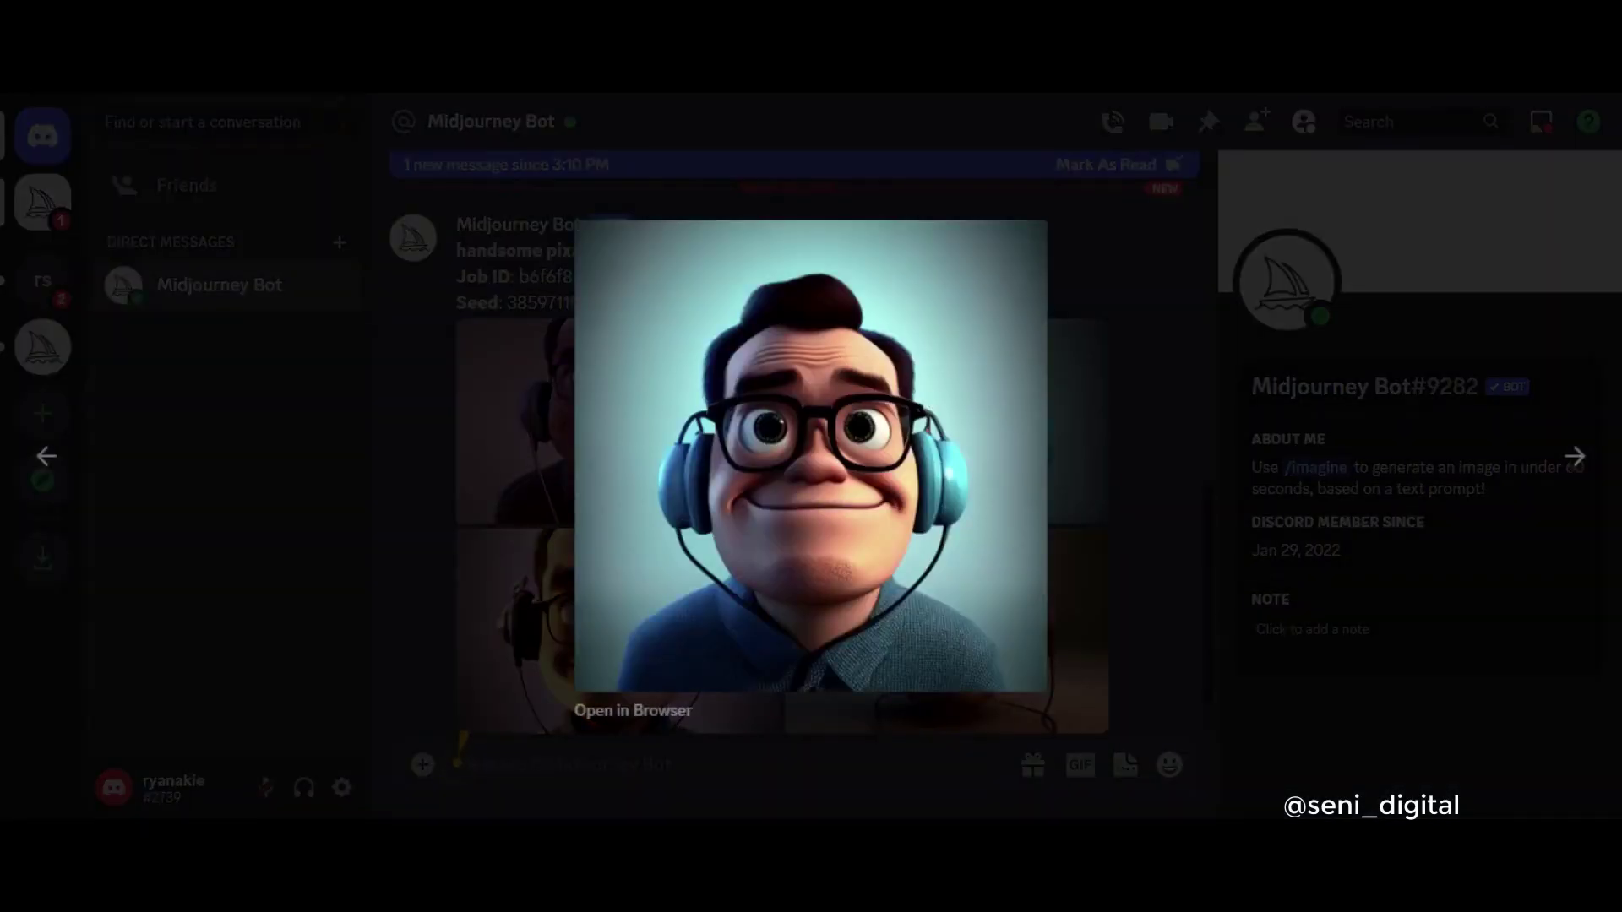
{"action": "left_click", "coordinate": [538, 408]}
{"action": "left_click", "coordinate": [538, 407]}
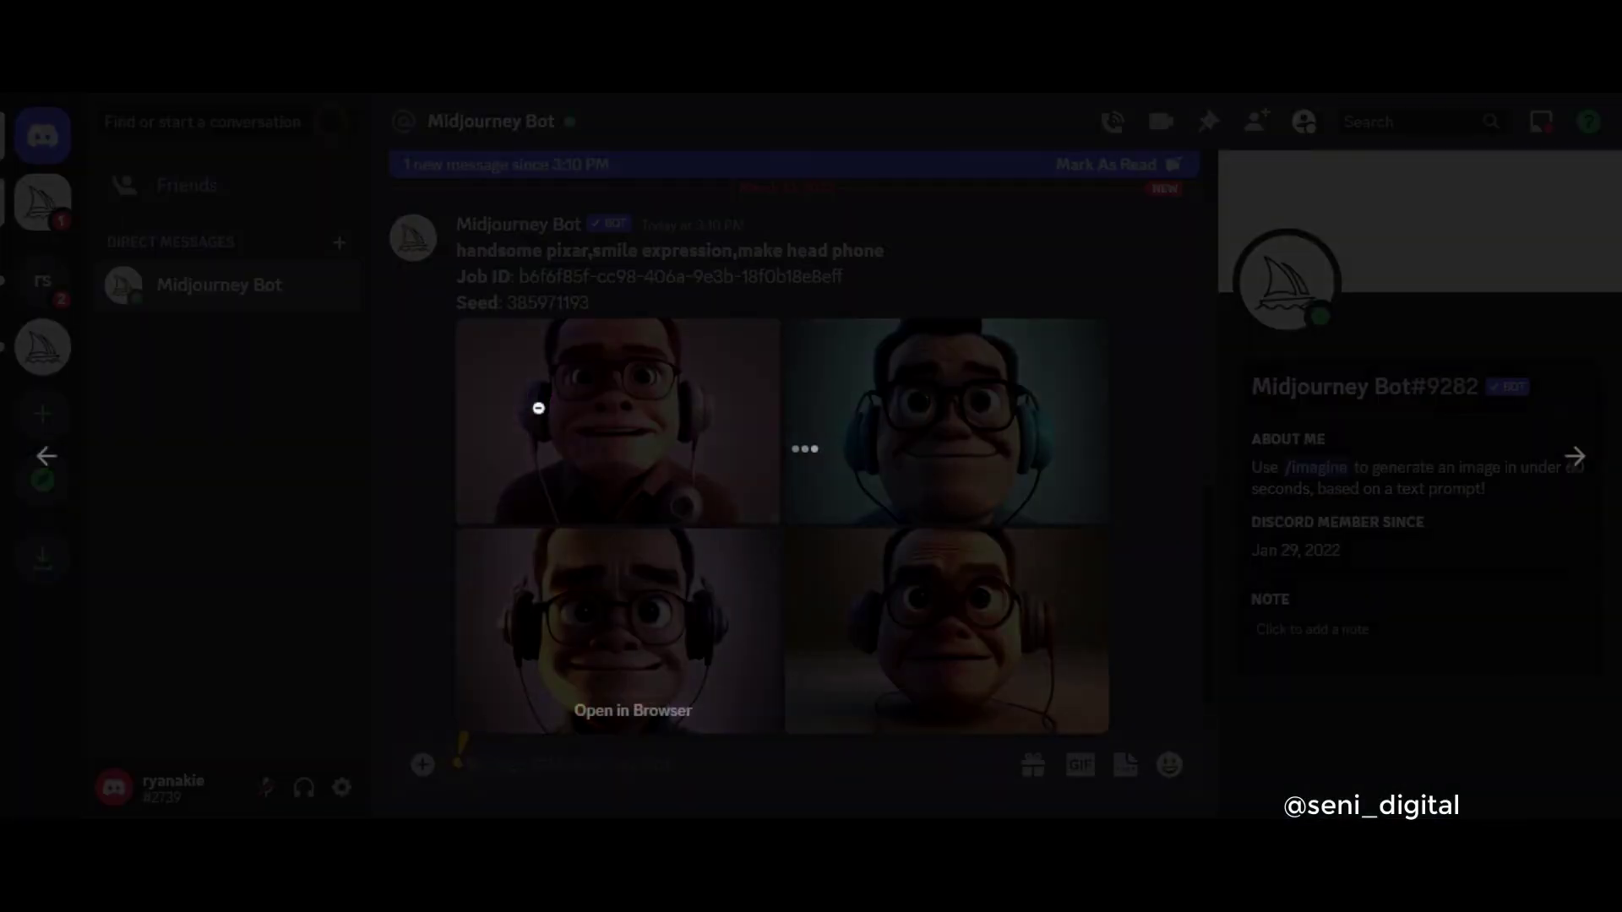
{"action": "key", "text": "Escape"}
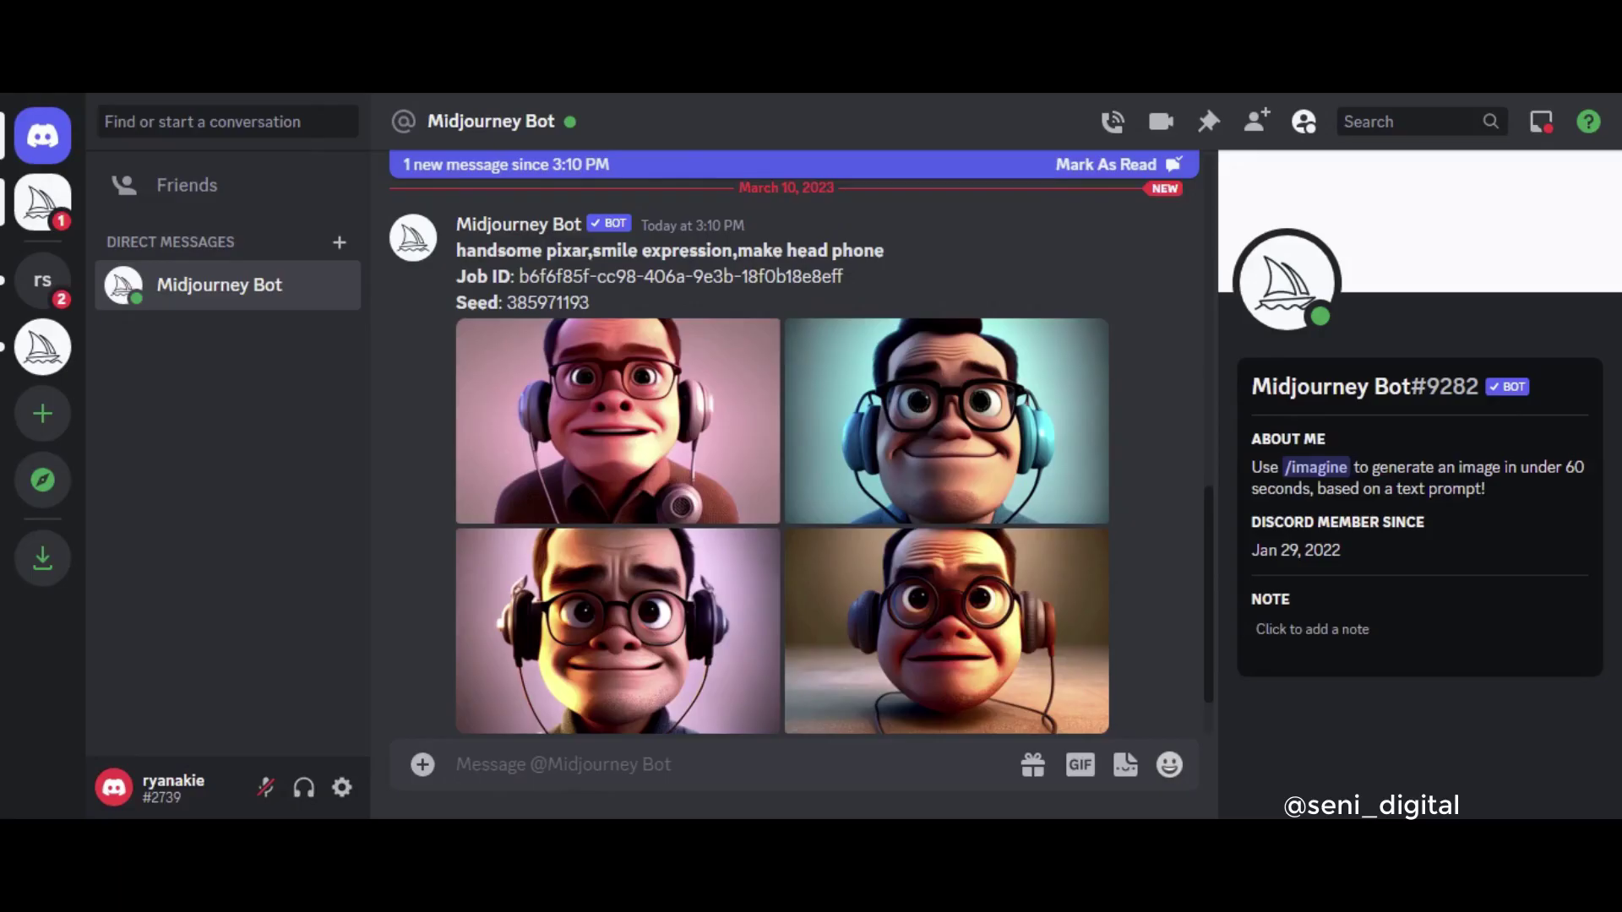
{"action": "scroll", "coordinate": [457, 726], "scroll_direction": "down", "scroll_amount": 2}
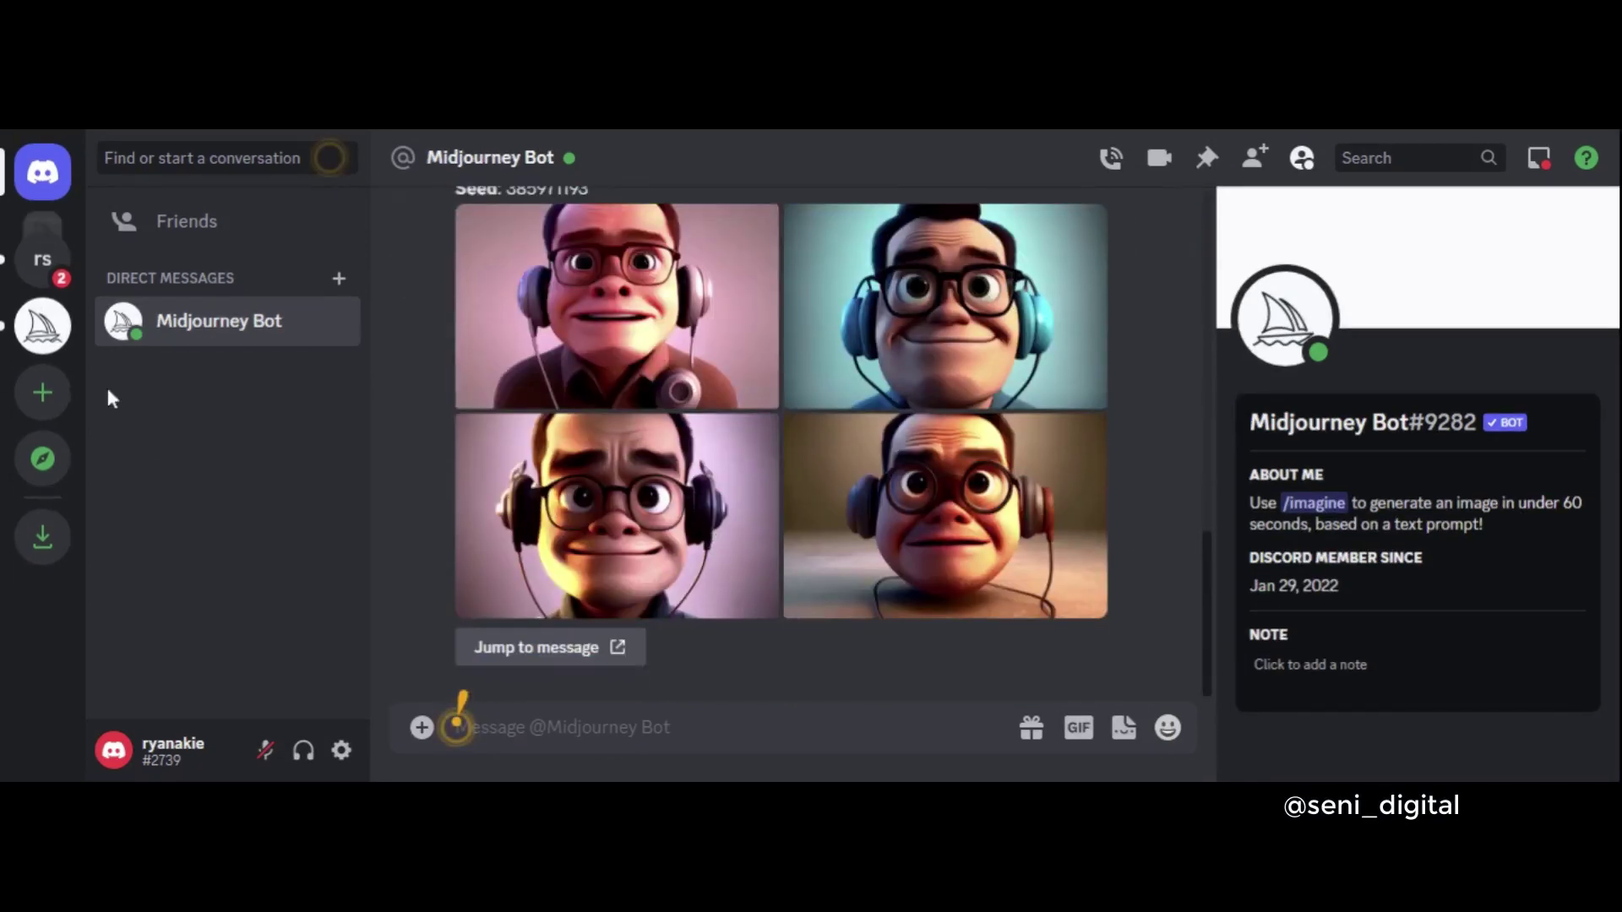